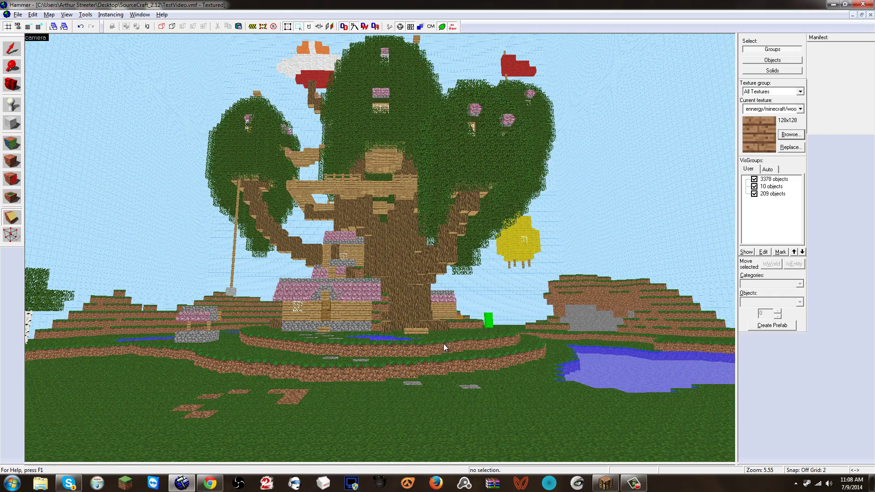
Move one diamond out of the overlapping pile on the grass near the fence, toward the cobblestone alcove
key("z")
key("w")
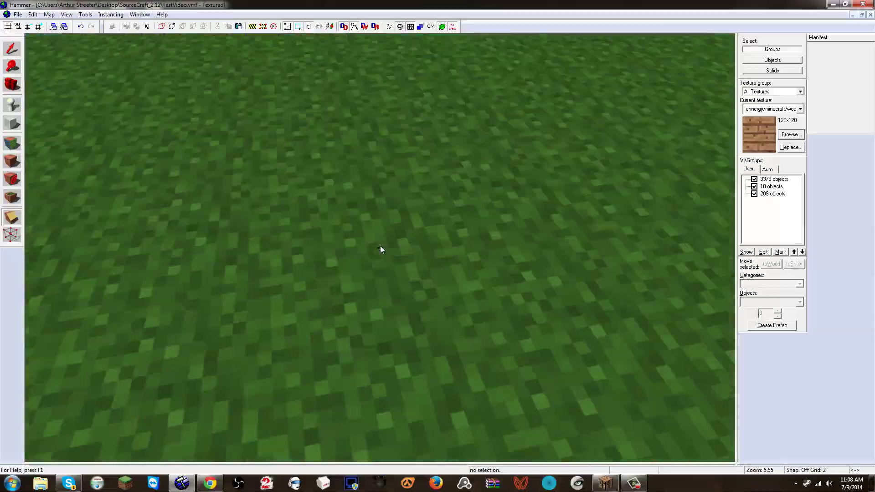
key("w")
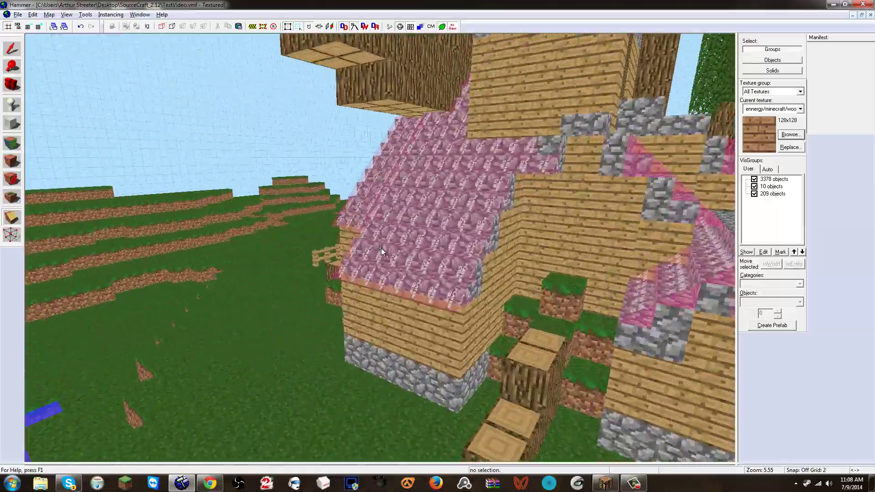
key("w")
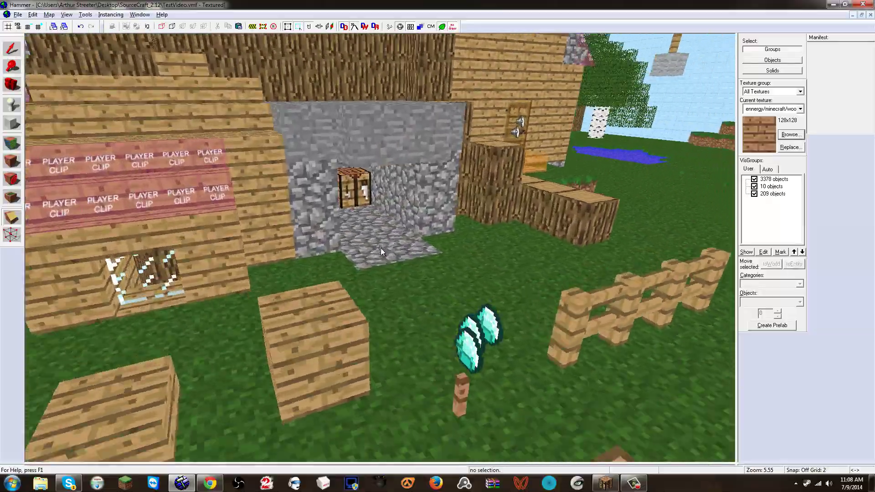
key("w")
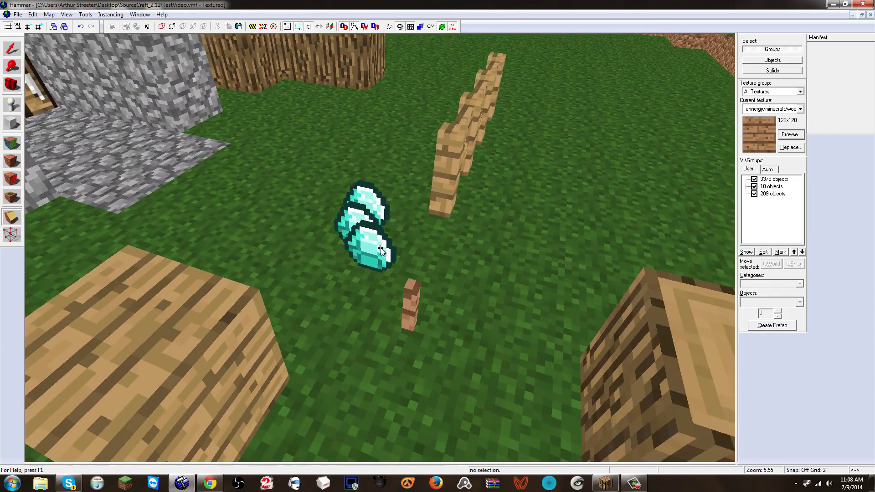
key("z")
key("shift+s")
left_click_drag(380, 248, 326, 240)
Cut another diamond from the pile and paste it on the fence side, forming a row of three separate diamonds
left_click(370, 233)
key("ctrl+x")
key("ctrl+v")
key("ctrl+x")
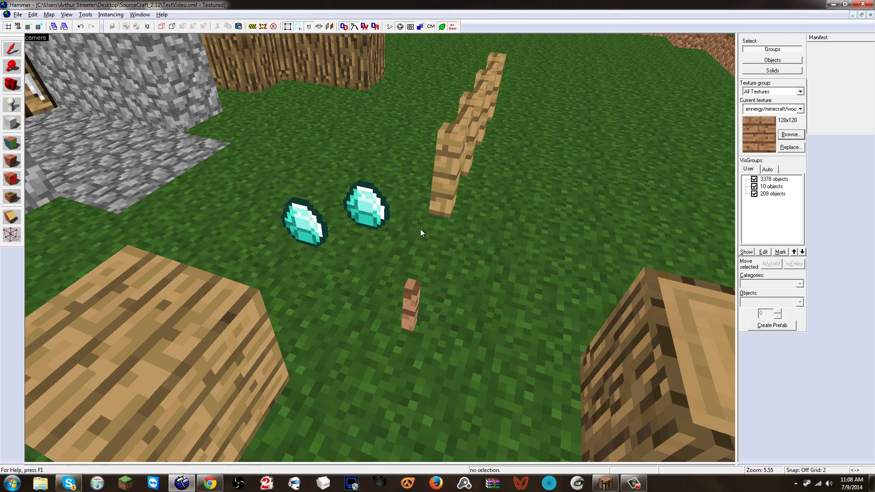
key("ctrl+v")
key("z")
key("s")
key("z")
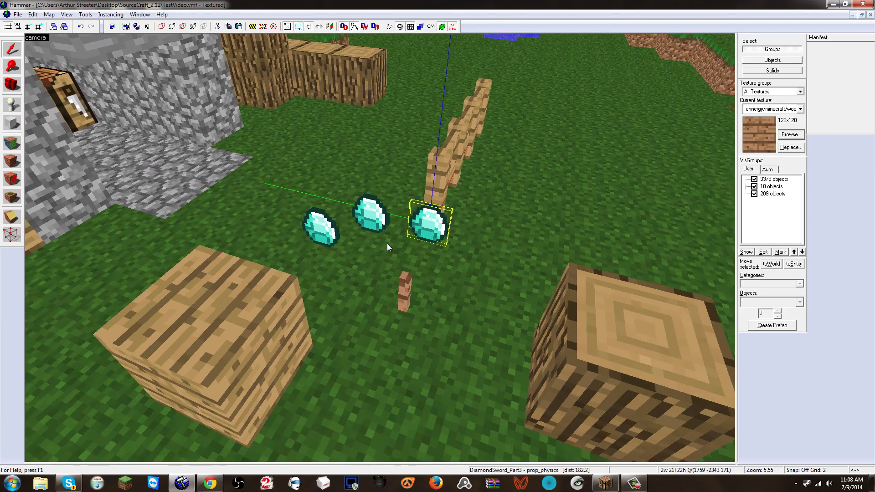
Inspect the three separated diamonds up close and select the small wooden stick in front of them
key("z")
key("w")
key("d")
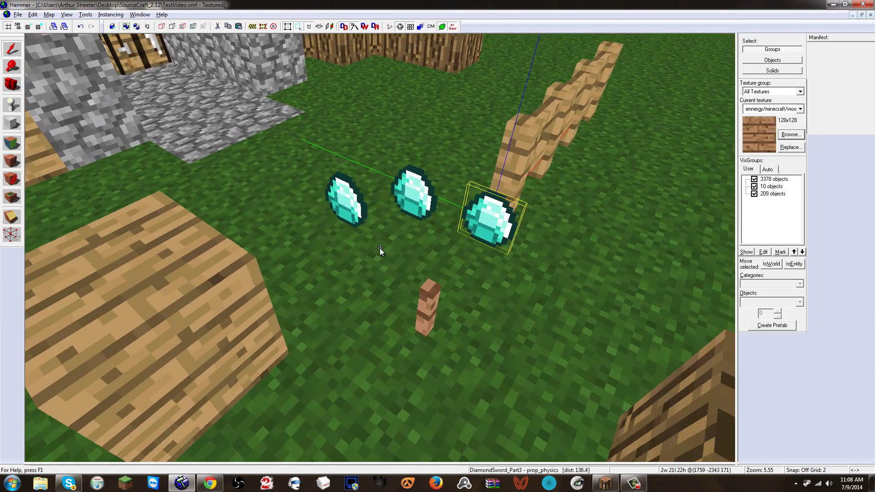
key("s")
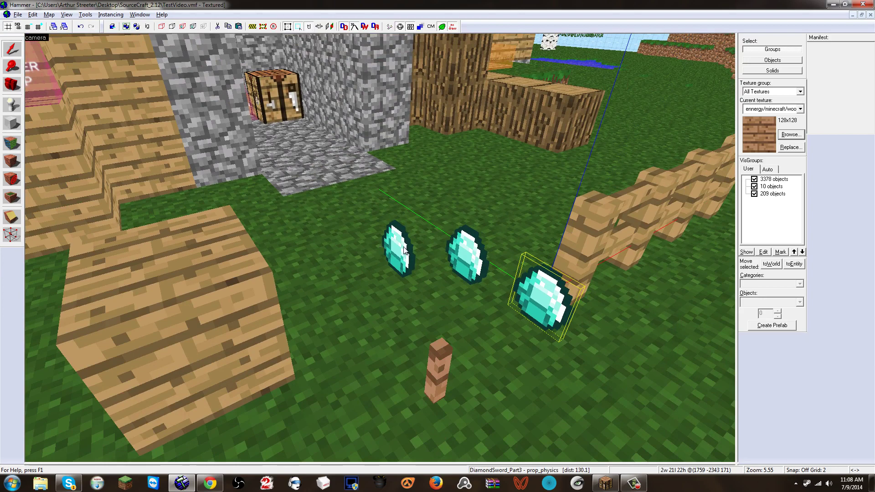
key("z")
key("z")
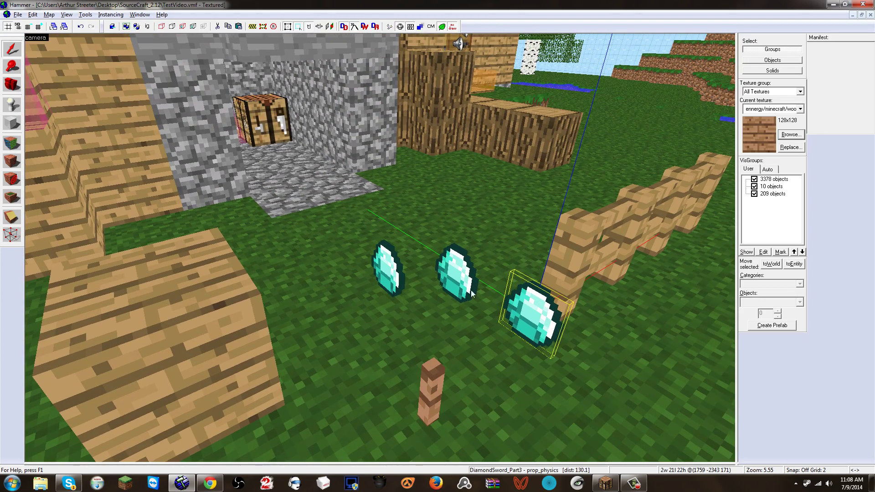
left_click(432, 396)
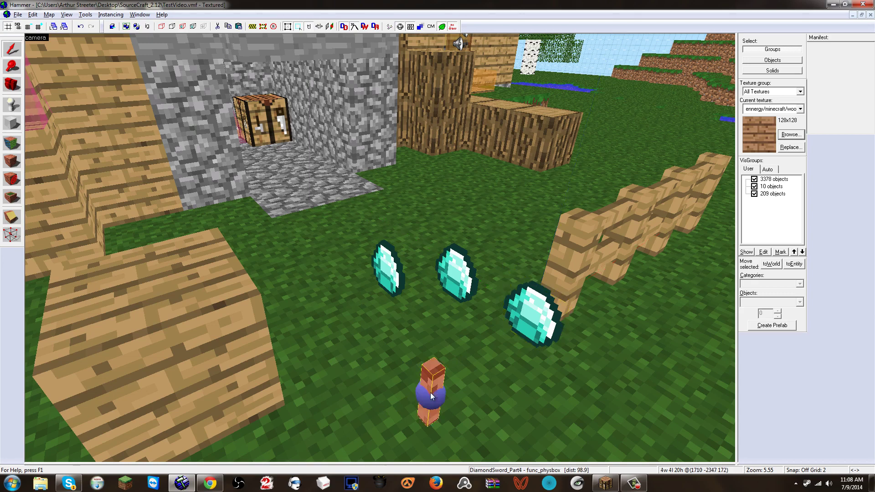
Examine the stick and the three diamonds in relation to the crafting table in the cobblestone alcove
key("z")
key("s")
key("d")
key("z")
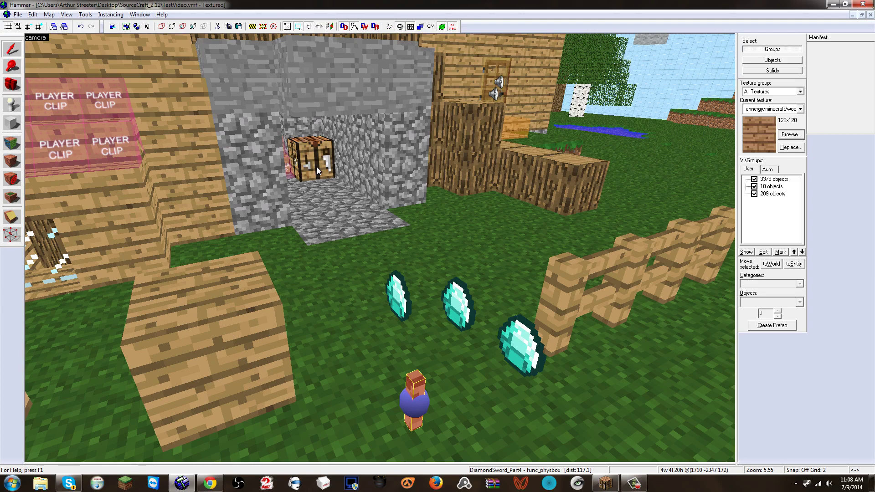
key("z")
key("s")
key("d")
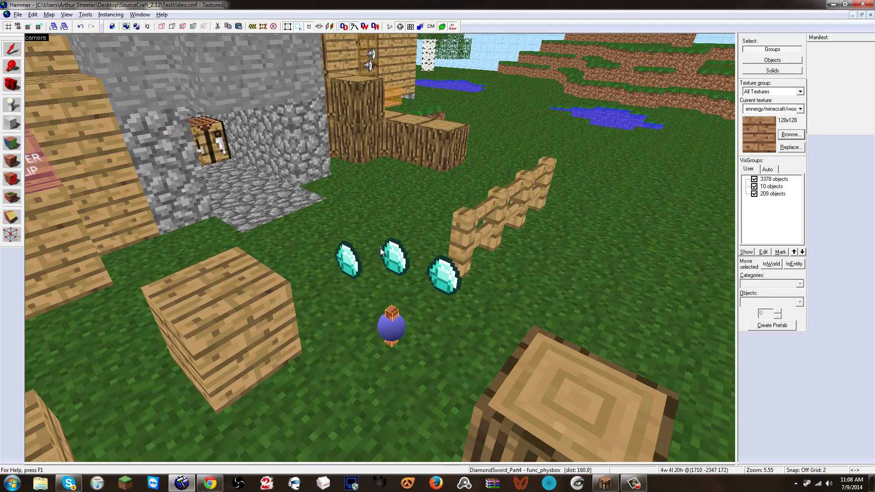
key("w")
key("a")
key("w")
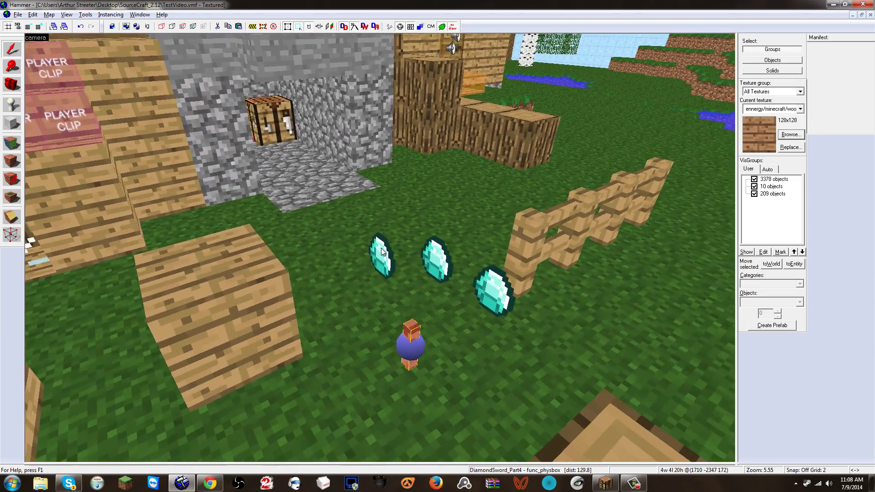
Select the diamonds one after another and open the object properties of the middle diamond
left_click(381, 258)
left_click(428, 257, "ctrl")
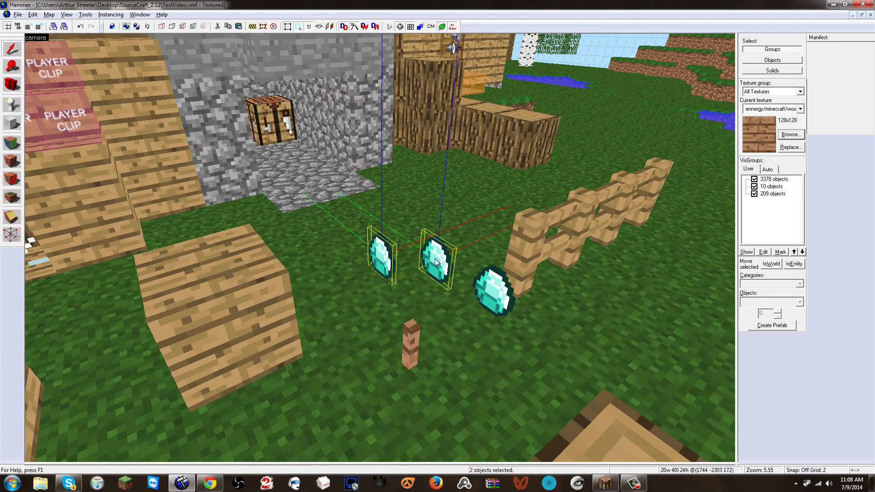
left_click(481, 290, "ctrl")
double_click(447, 274)
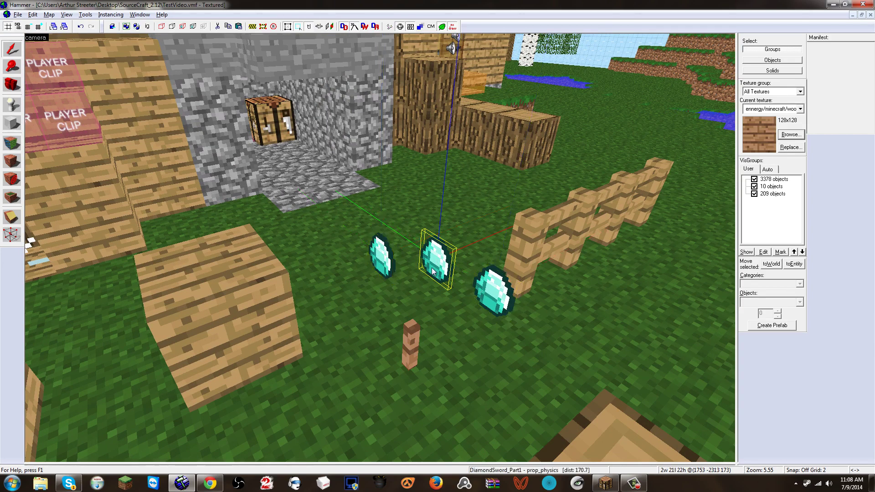
Switch to Chrome and search the web in a new tab for "minecraft mob pack steam workshop"
left_click(210, 483)
left_click(277, 15)
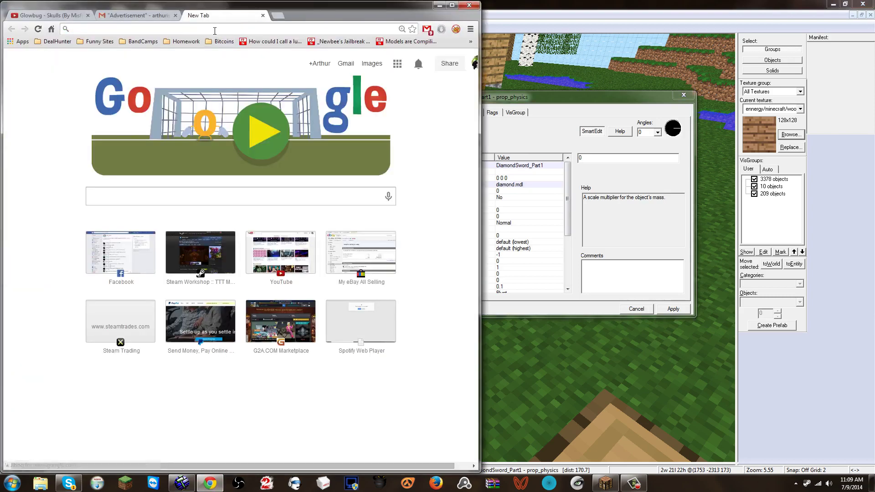
type("minecraft ")
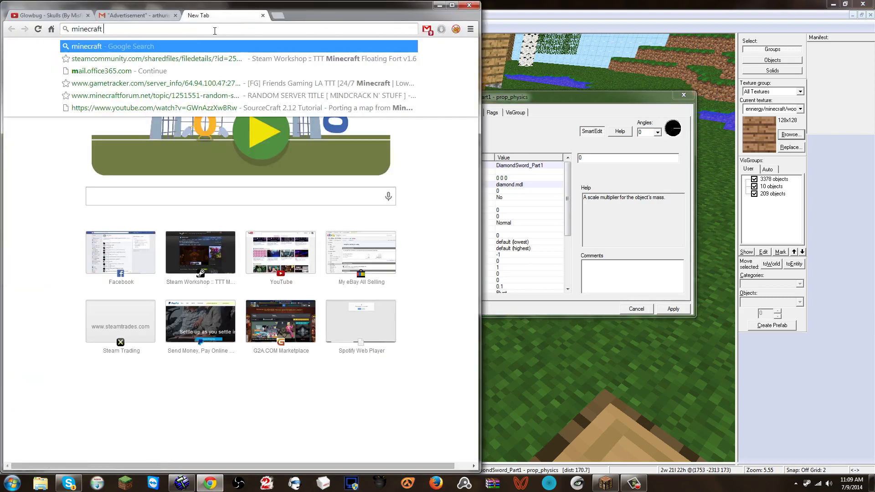
type("mob pack st")
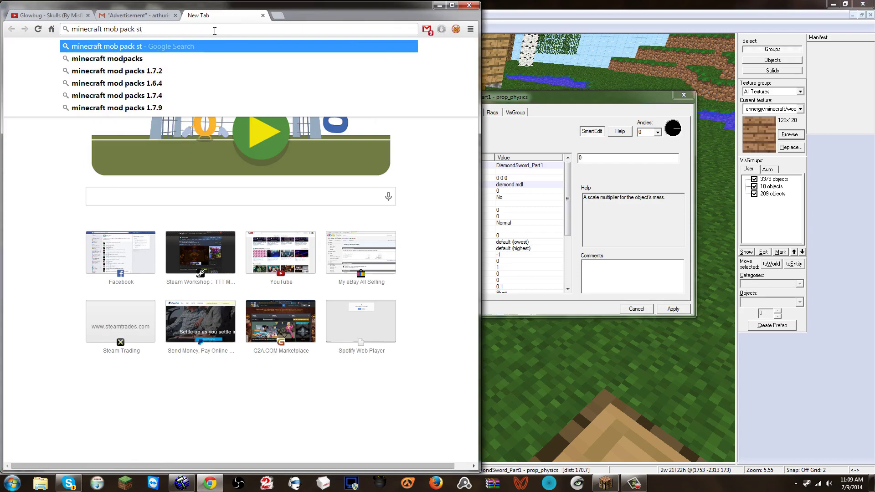
type("eam workshop")
key("Return")
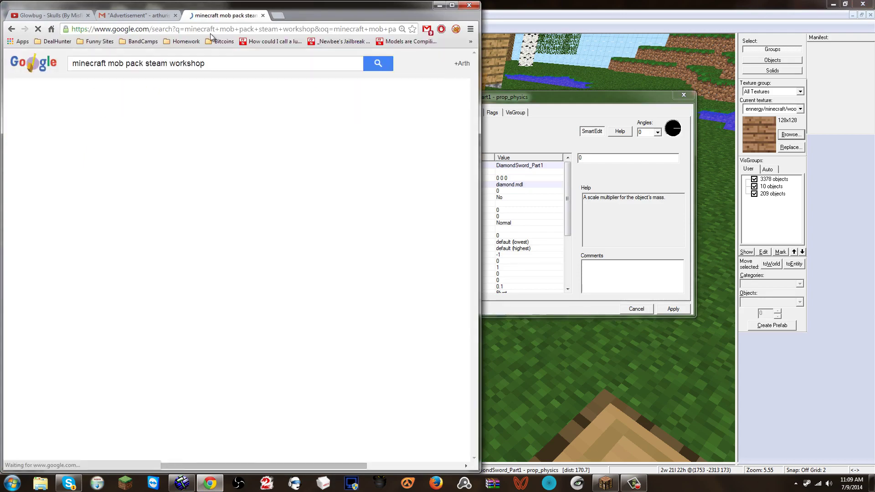
Open the Minecraft Model Pack page on the Steam Workshop and view its last two preview images
left_click(127, 148)
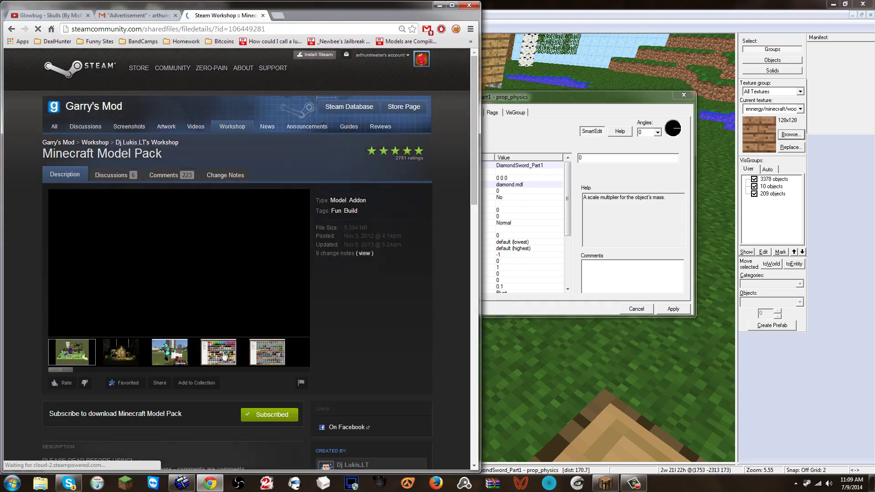
left_click(223, 355)
left_click(263, 356)
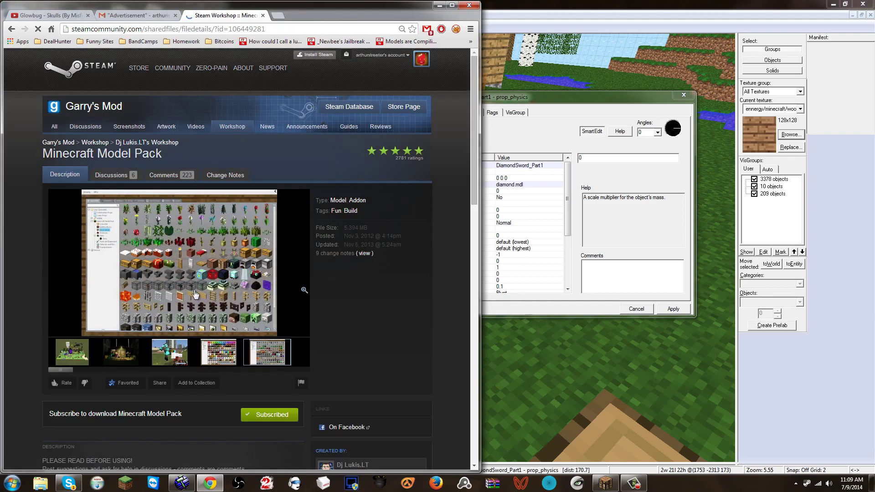
Switch back to Hammer to view the middle diamond's properties, and recheck the Minecraft Model Pack page in Chrome
left_click(553, 98)
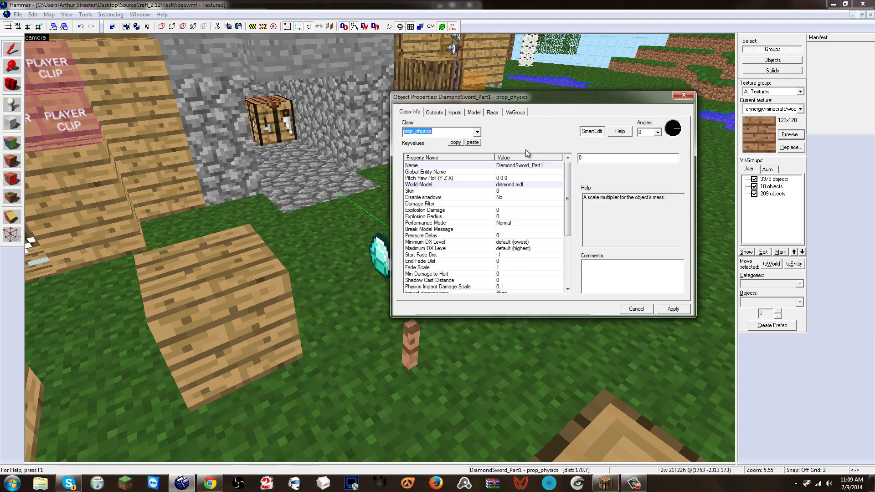
left_click(354, 258)
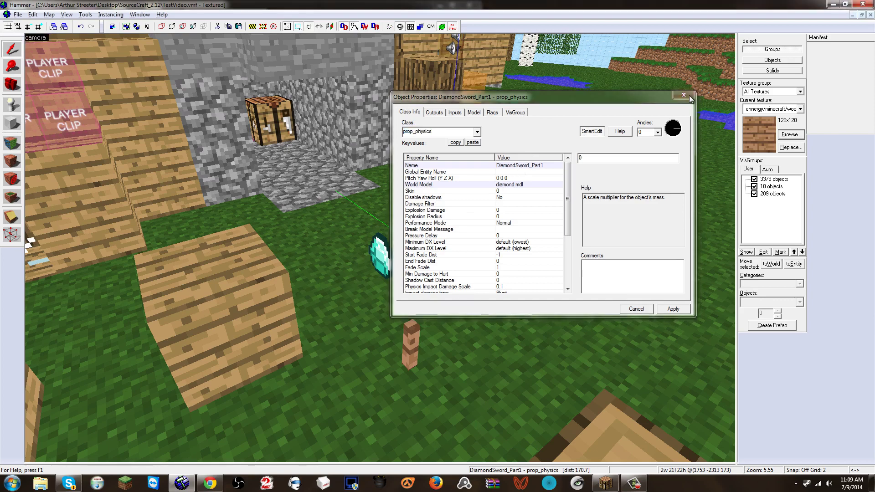
left_click_drag(658, 96, 664, 106)
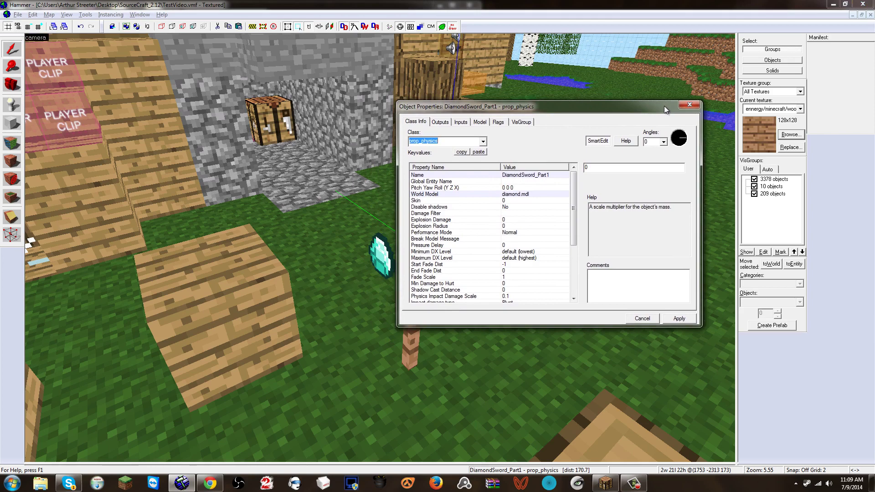
left_click(318, 392)
left_click(209, 483)
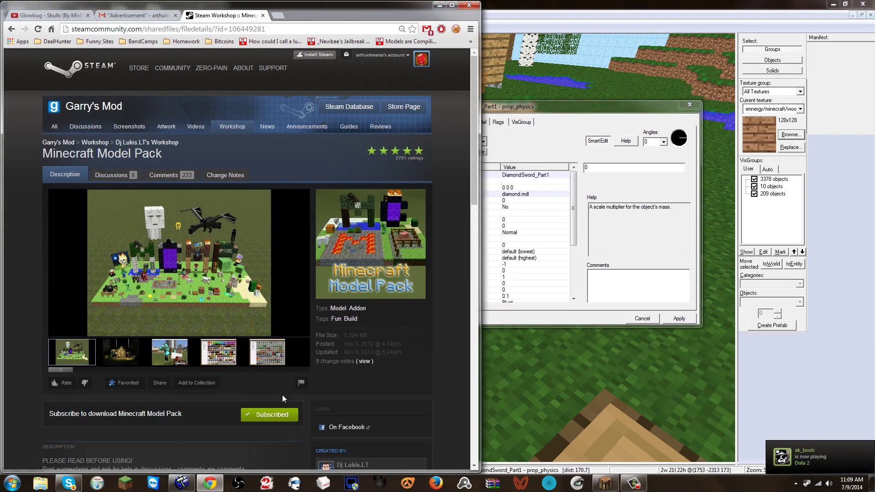
left_click(440, 4)
Open Windows Explorer and go to the SteamGame\SteamApps\common folder on the Applications (H:) drive
left_click(12, 483)
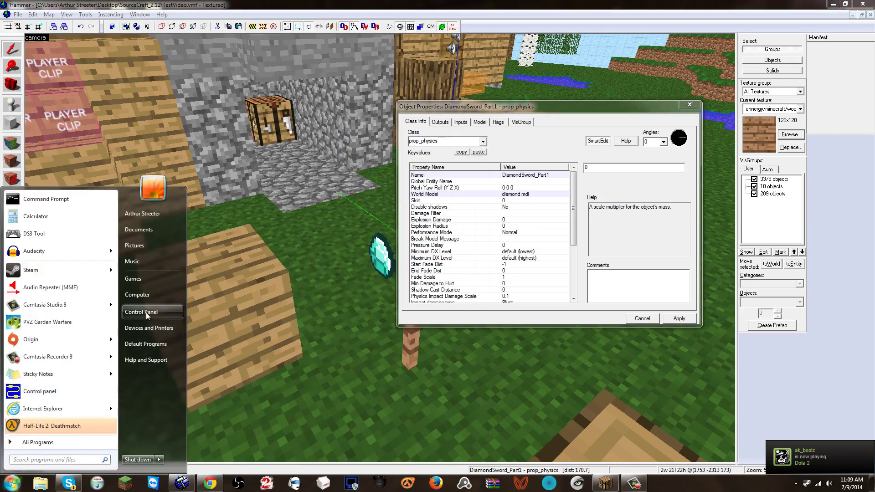
left_click(140, 297)
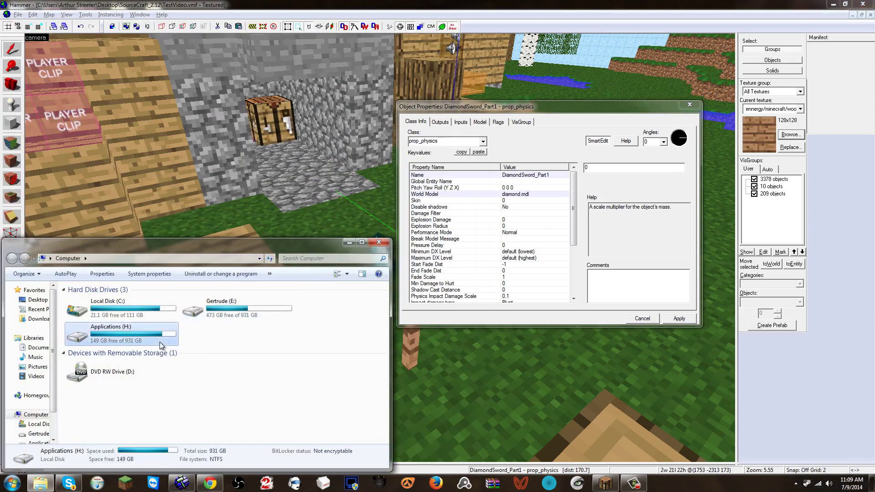
double_click(160, 342)
scroll(143, 367, "down", 3)
double_click(157, 402)
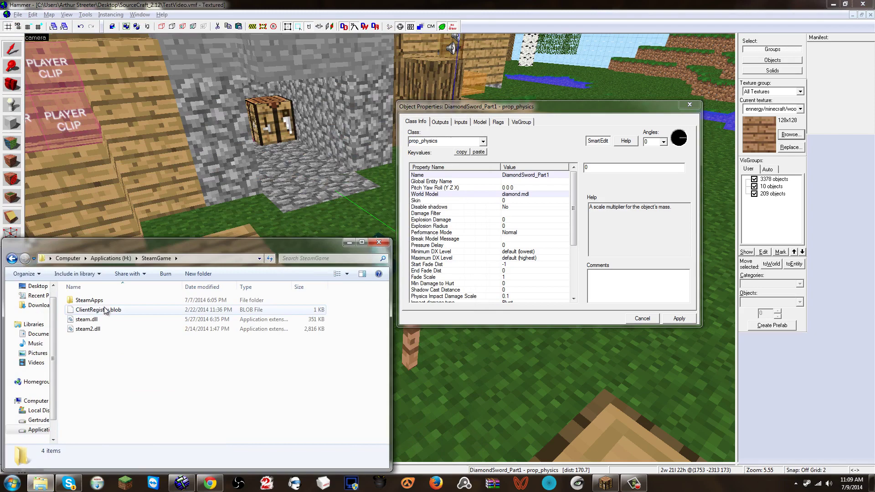
double_click(102, 301)
double_click(102, 303)
Open the GarrysMod\garrysmod\addons folder inside the common folder
scroll(109, 387, "down", 9)
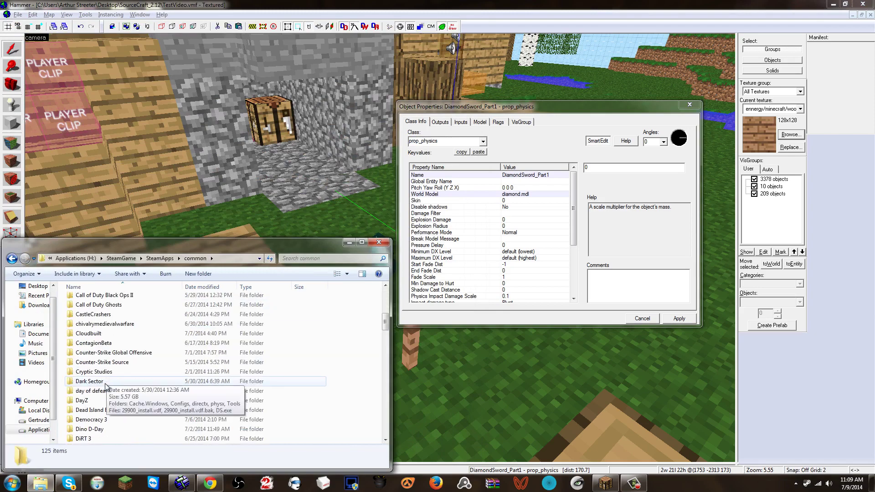
scroll(101, 402, "down", 5)
double_click(112, 364)
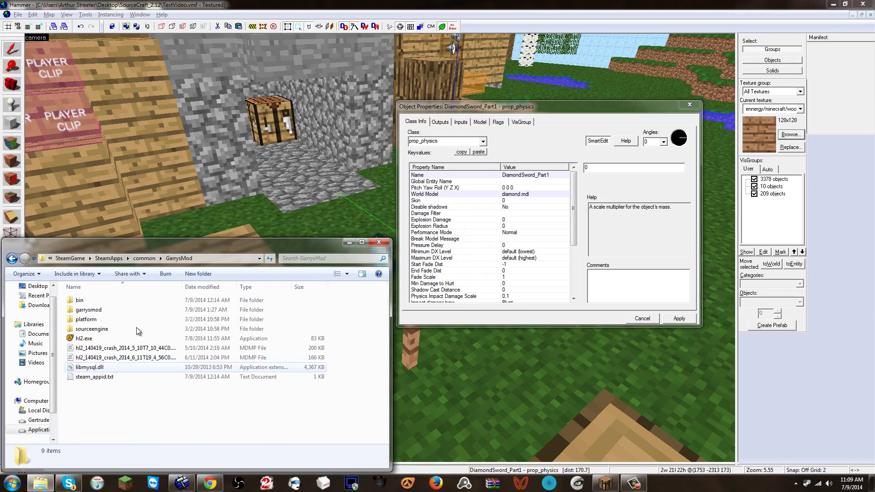
double_click(116, 313)
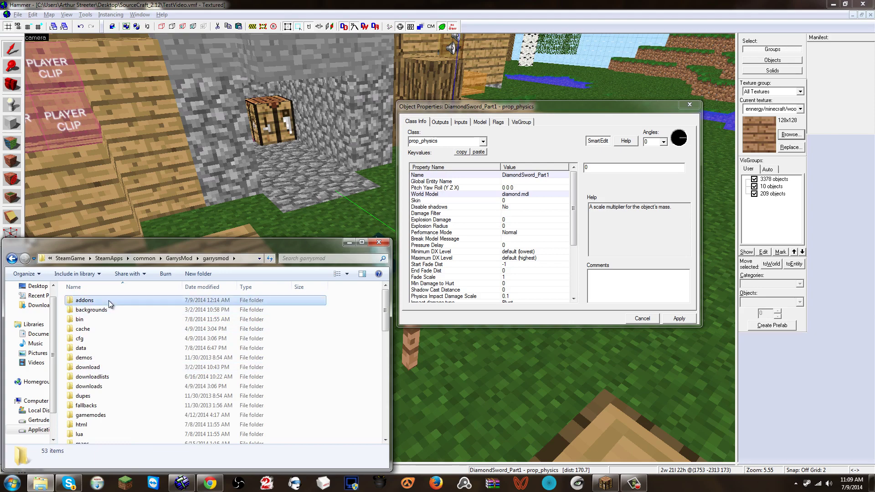
double_click(108, 300)
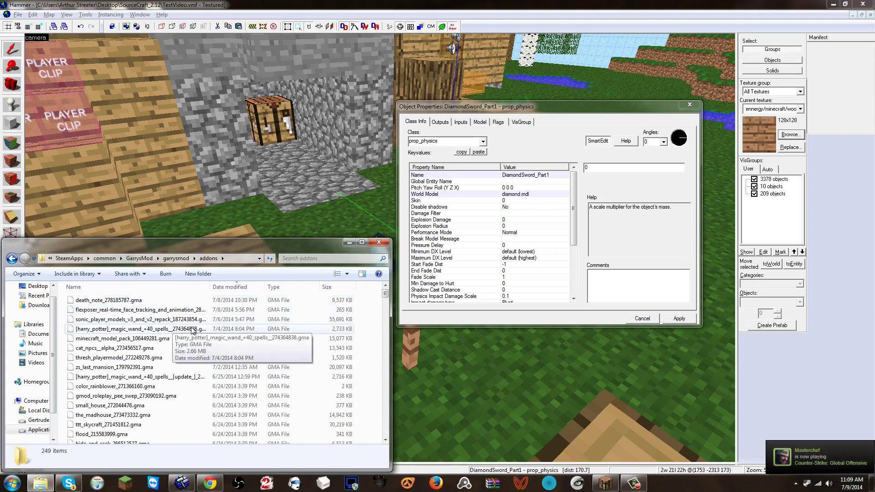
Search the addons folder for "minecraft" and select the file minecraft_model_pack_106449281.gma
left_click_drag(310, 253, 312, 253)
left_click(309, 256)
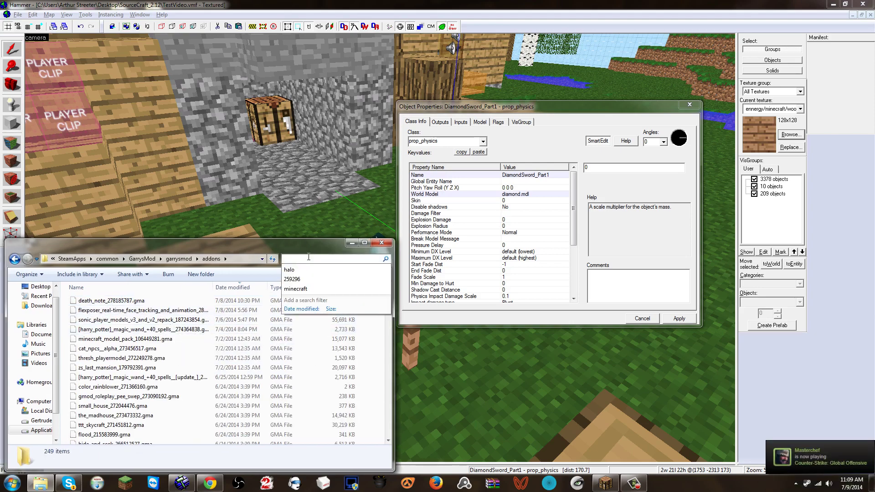
type("minecraft")
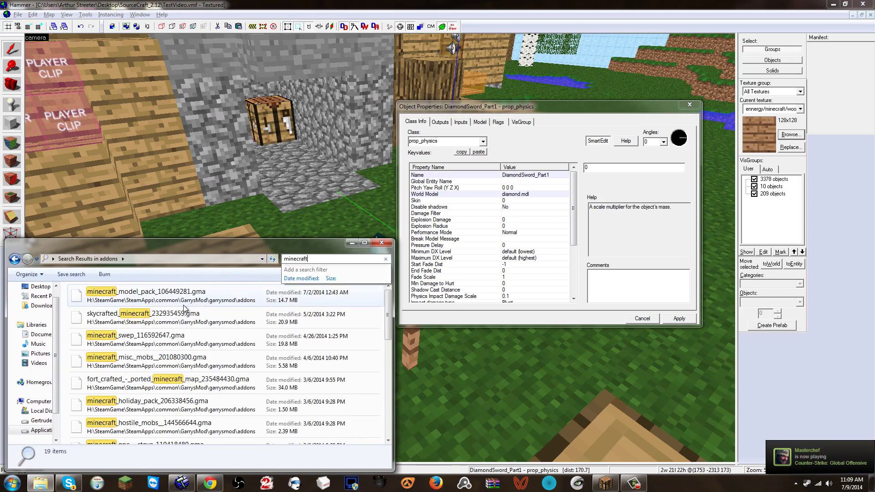
left_click(187, 304)
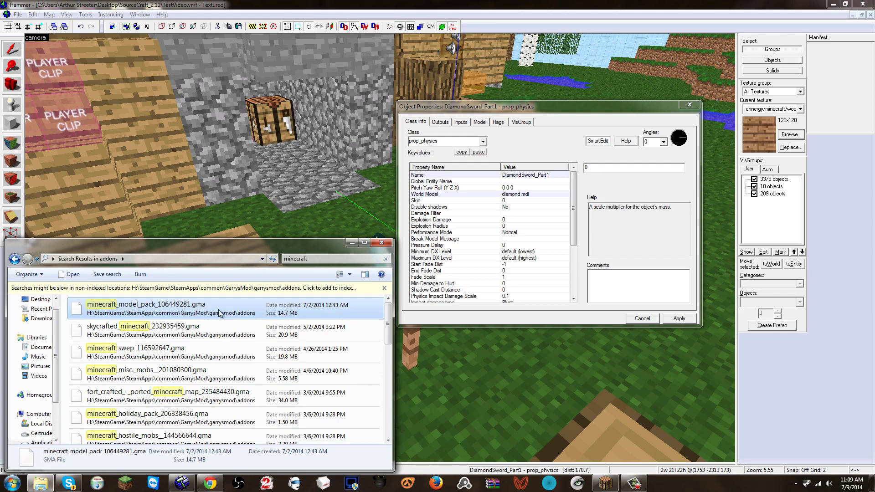
Minimize the addons search and Hammer, open the MINECRAFTMOBS folder on the desktop, and select its materials and models folders
left_click(351, 242)
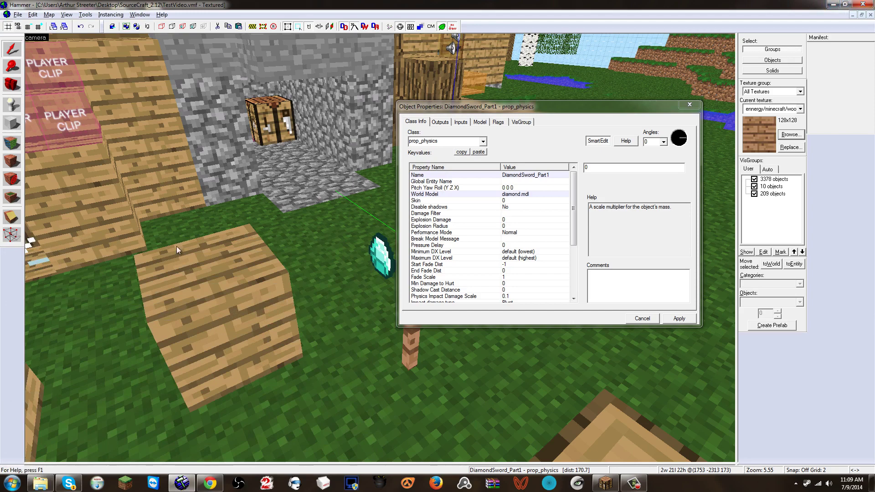
left_click(833, 5)
double_click(65, 195)
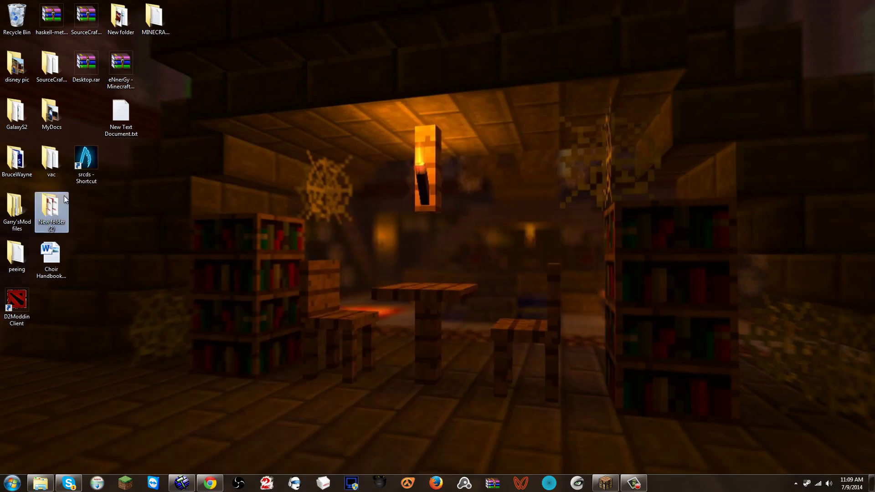
left_click(393, 5)
left_click(23, 225)
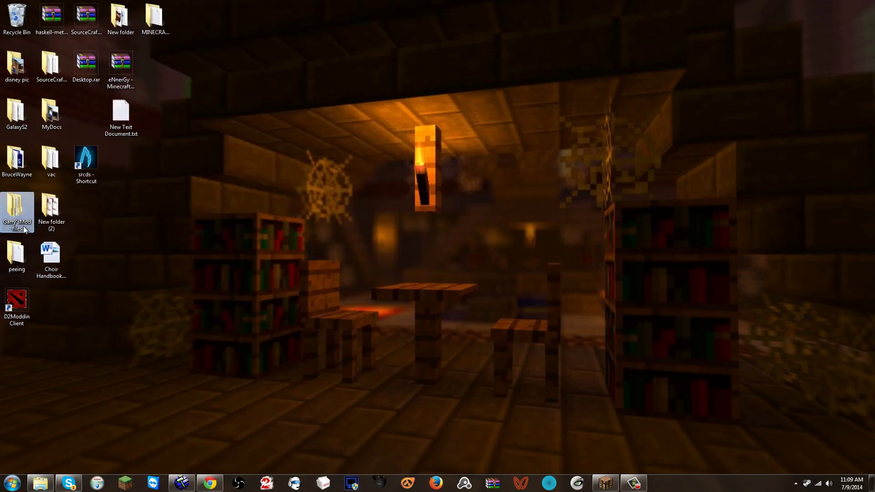
double_click(153, 18)
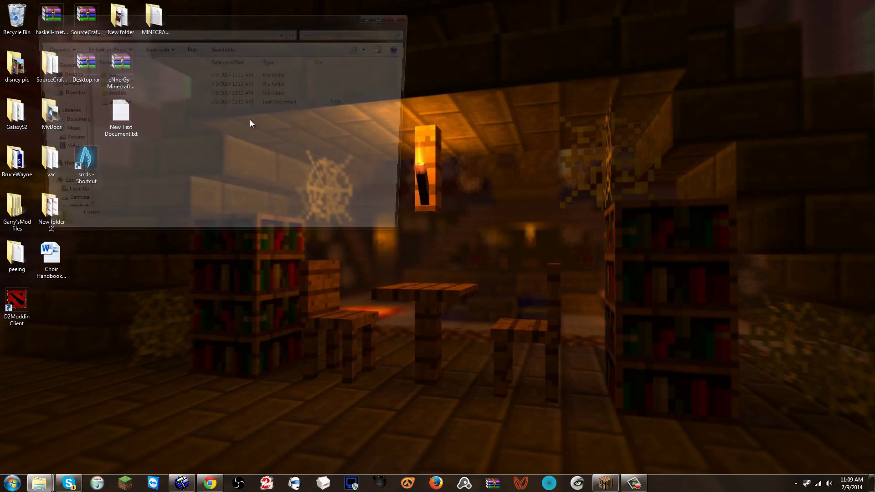
left_click_drag(132, 119, 86, 64)
left_click(173, 118)
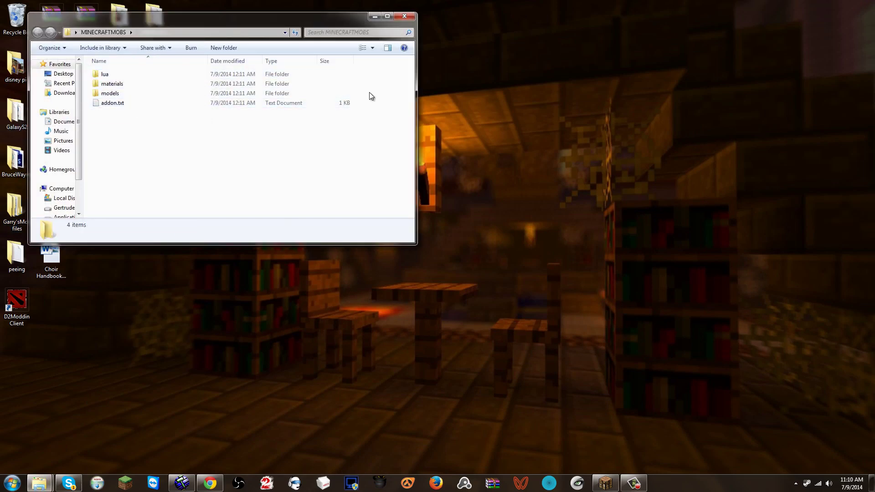
left_click_drag(382, 91, 329, 83)
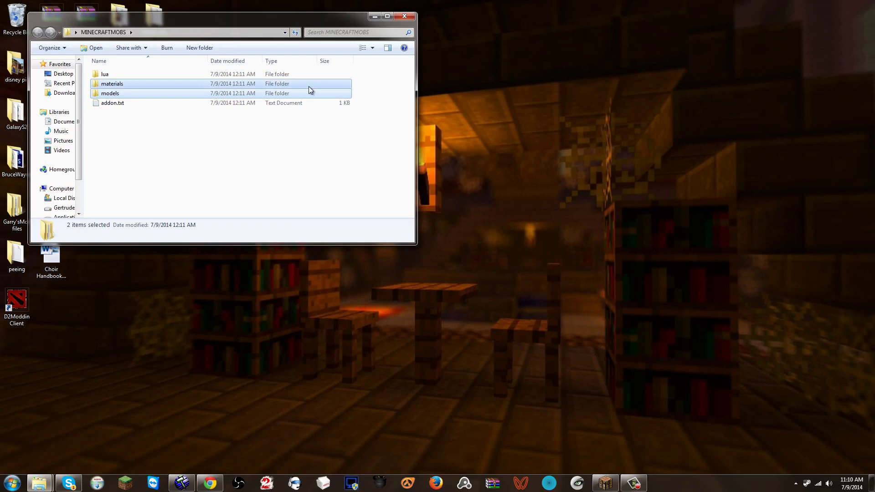
Bring up the GarrysMod\garrysmod folder beside the MINECRAFTMOBS window and locate its own materials and models folders
left_click_drag(292, 18, 401, 71)
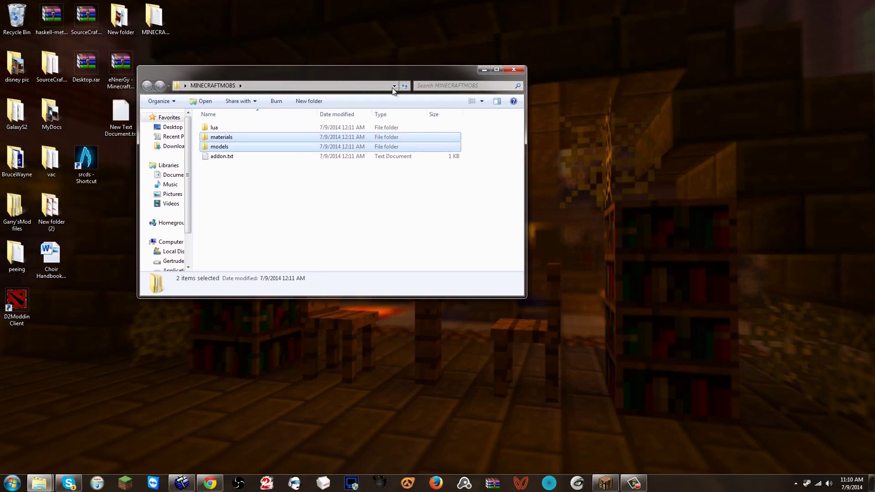
left_click(9, 488)
right_click(39, 483)
left_click(48, 307)
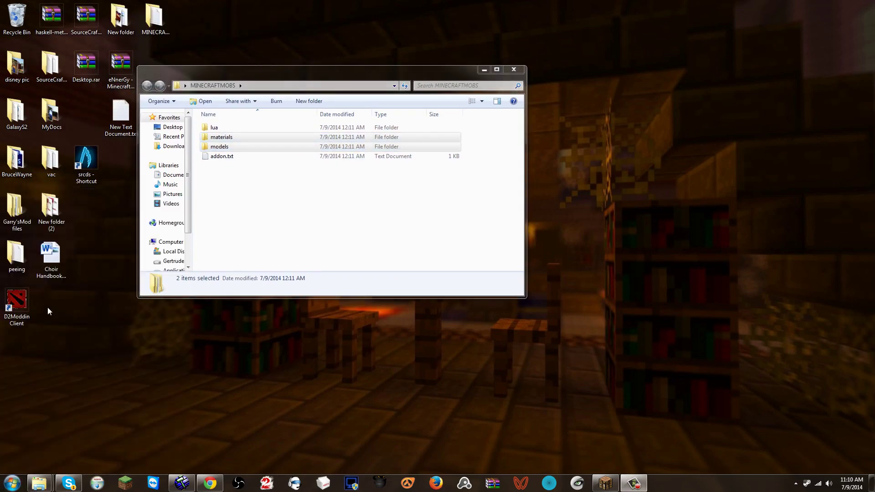
left_click_drag(385, 87, 675, 152)
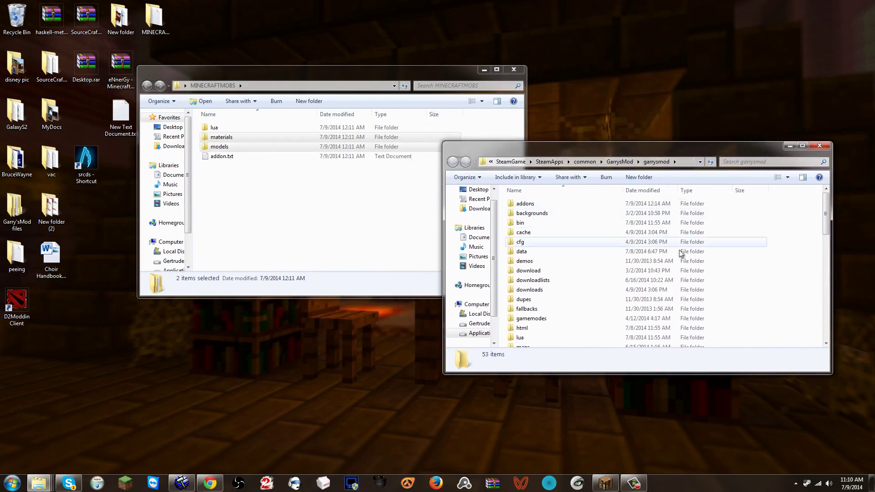
scroll(681, 254, "down", 2)
left_click(556, 304)
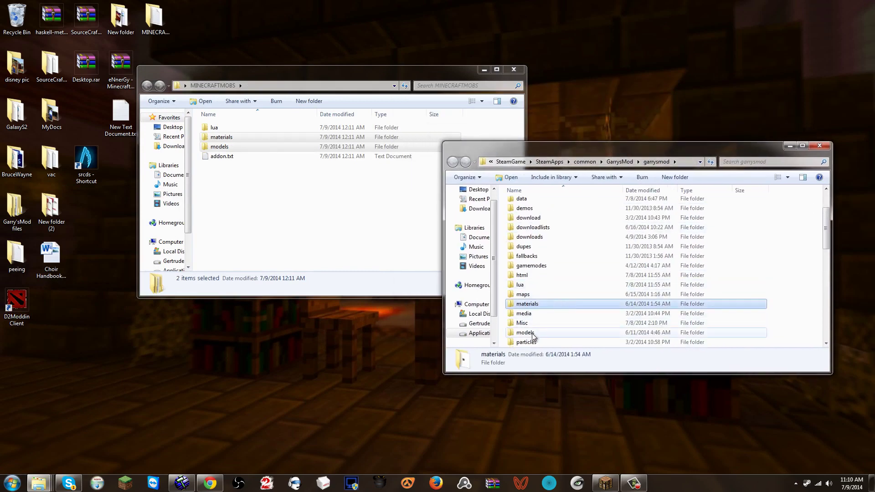
left_click(532, 336)
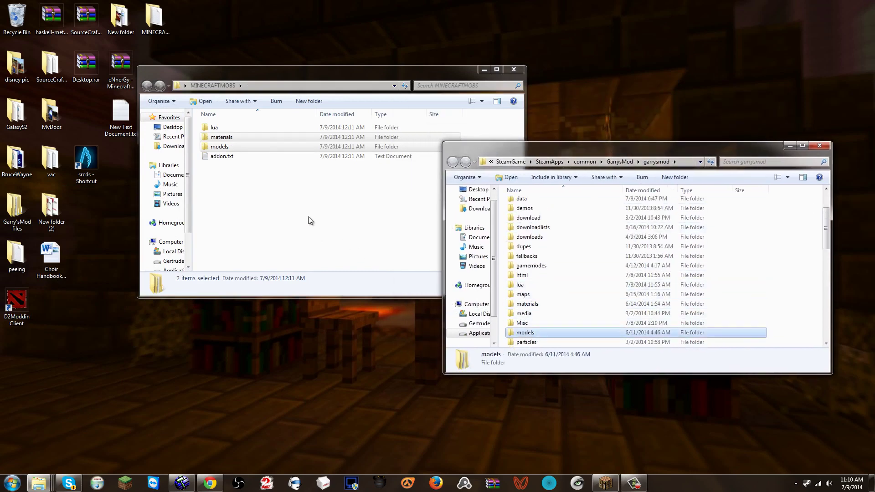
Close the MINECRAFTMOBS window, return to Hammer, and place the Object Properties dialog clear of the three diamonds
left_click_drag(400, 73, 323, 87)
left_click(437, 83)
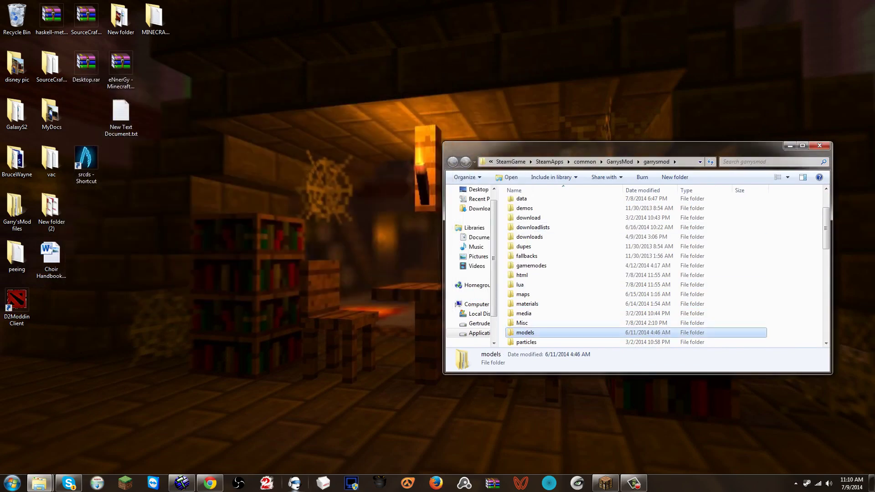
left_click(182, 483)
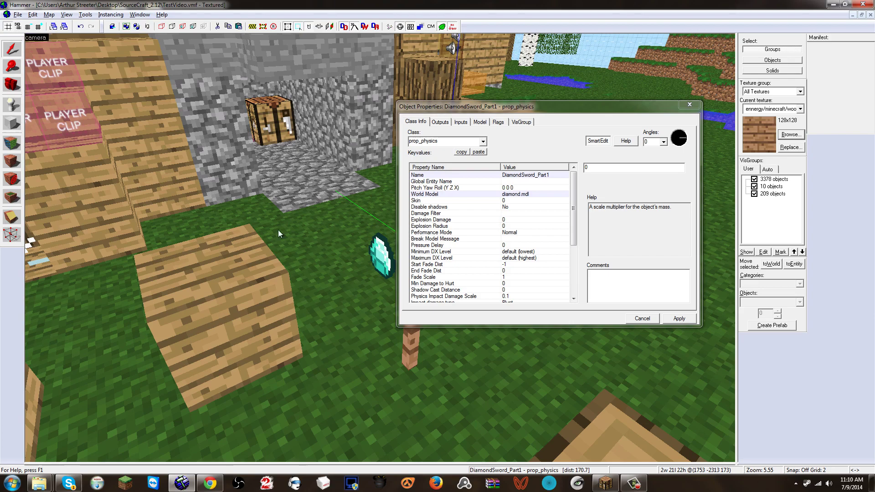
key("z")
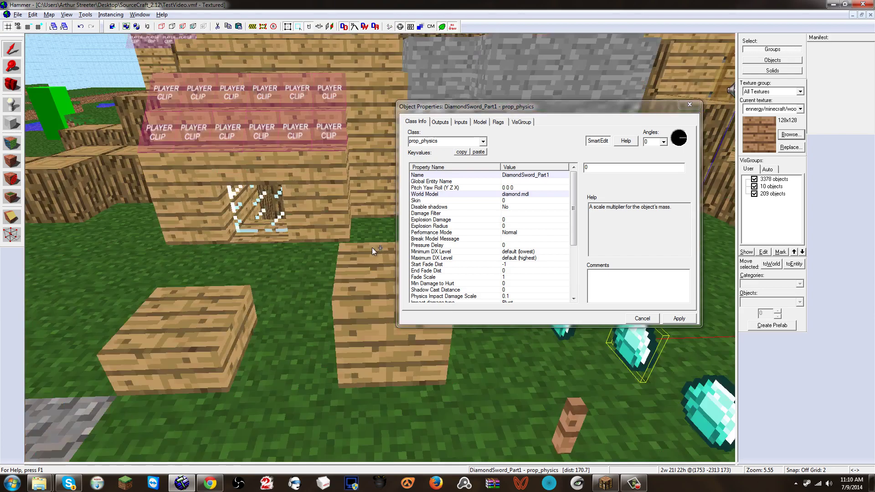
key("z")
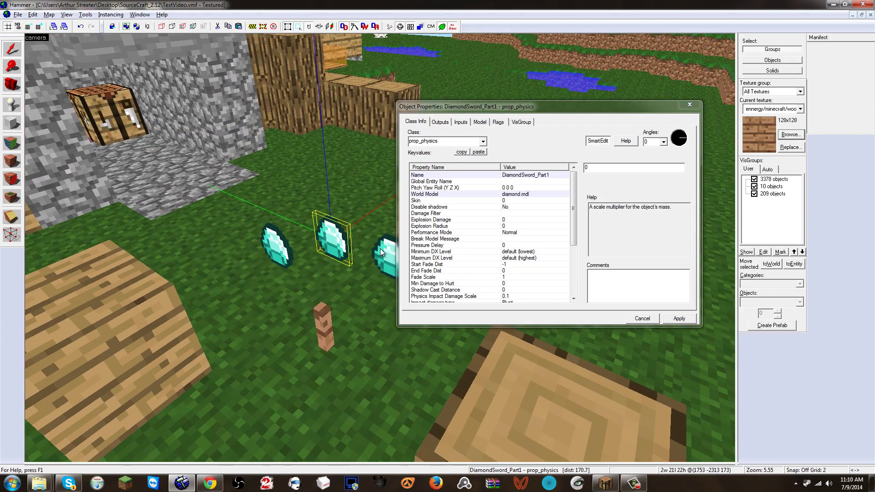
key("z")
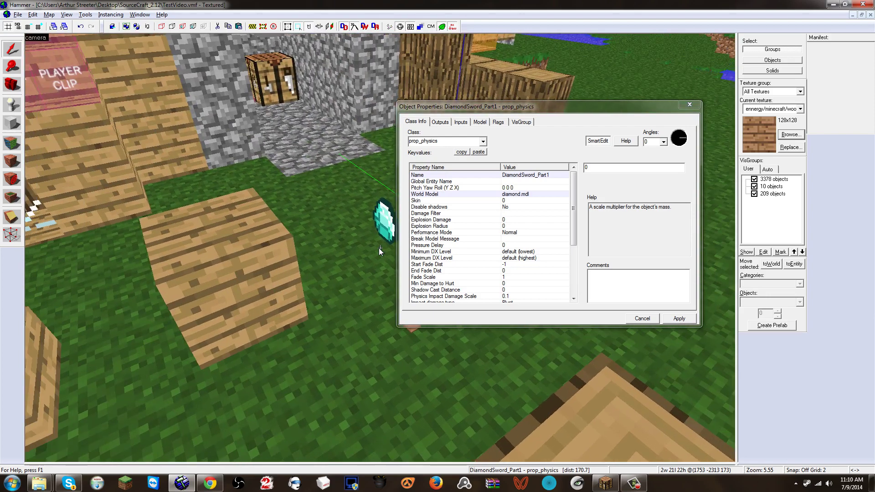
left_click_drag(511, 113, 644, 89)
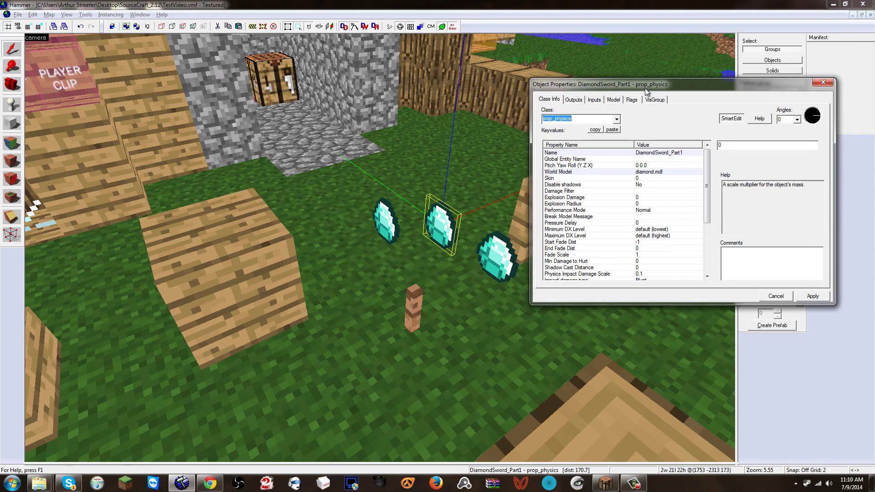
left_click(366, 193)
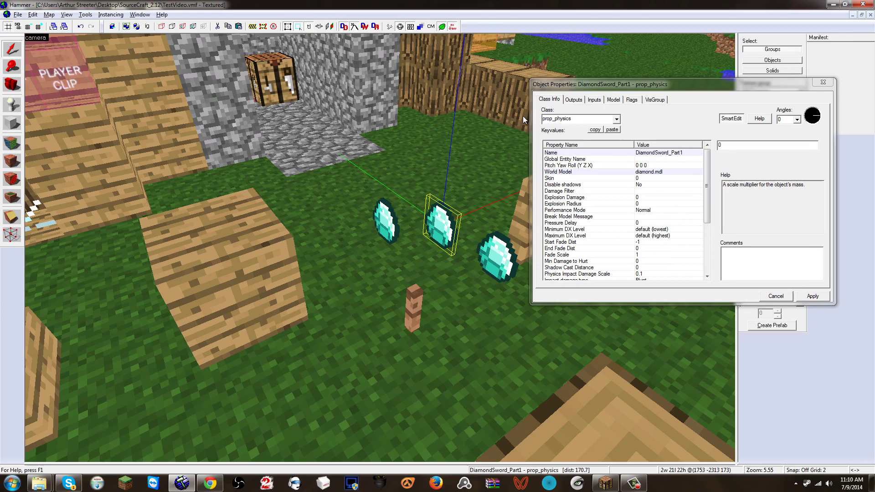
mouse_move(717, 86)
left_mouse_down()
mouse_move(723, 58)
mouse_move(723, 75)
left_mouse_up()
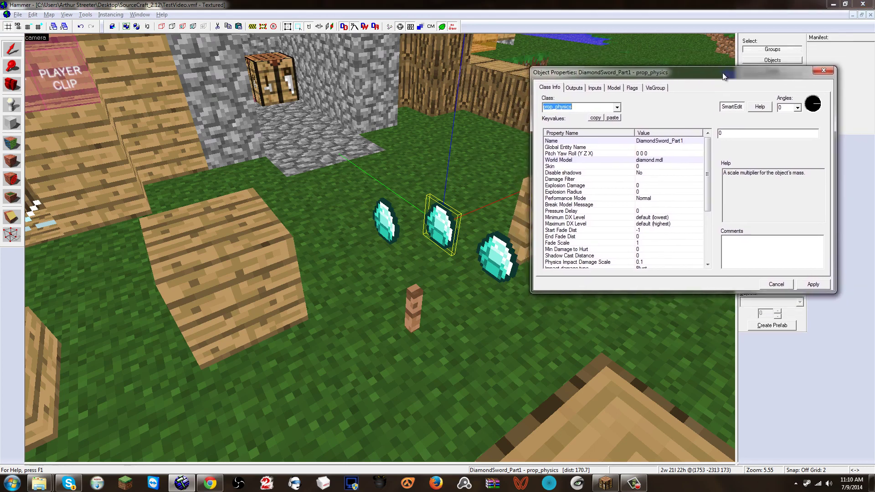
type("S")
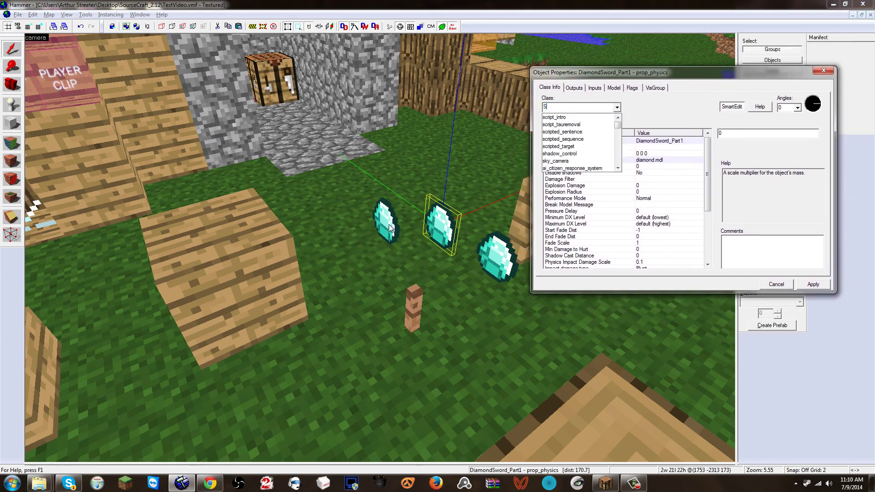
left_click(770, 284)
left_click(771, 284)
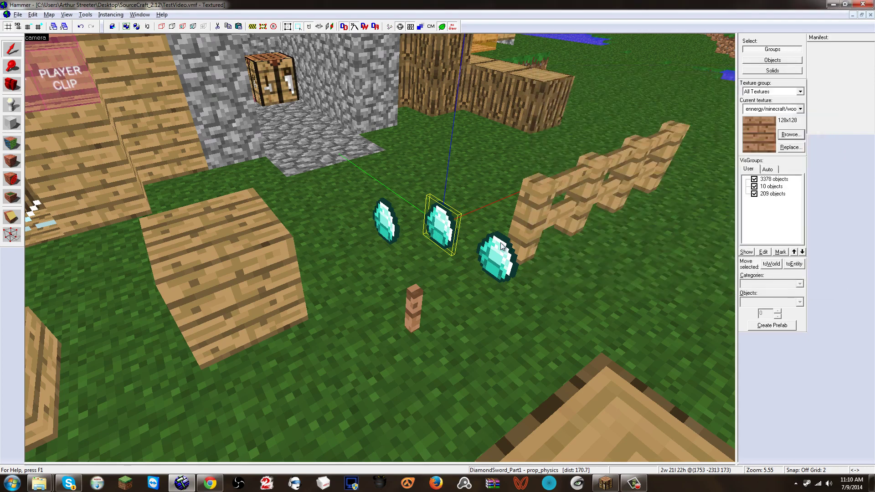
Open the properties of the diamond DiamondSword_Part2 and inspect the flags on all three diamonds
left_click(385, 220)
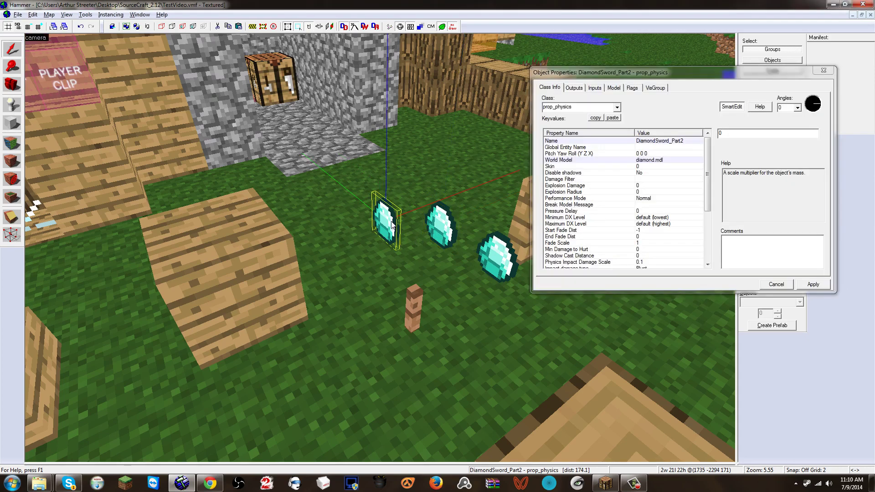
key("alt+Return")
left_click(635, 90)
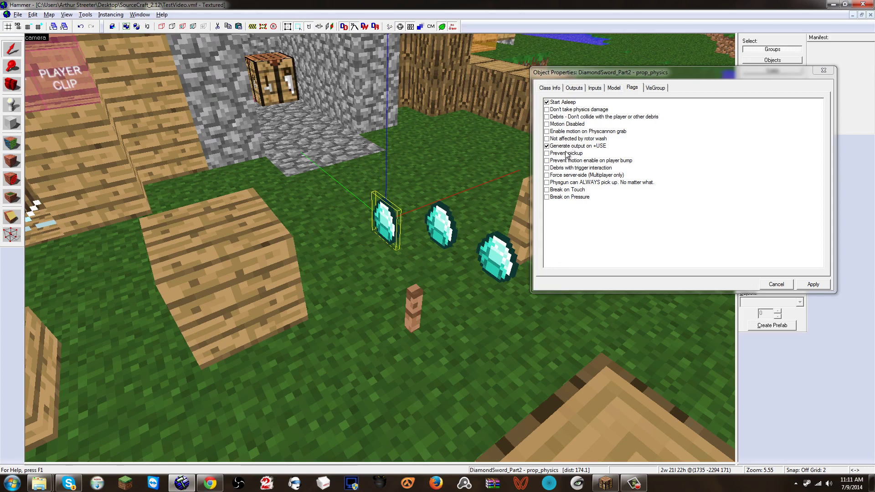
left_click(435, 232)
left_click(496, 255)
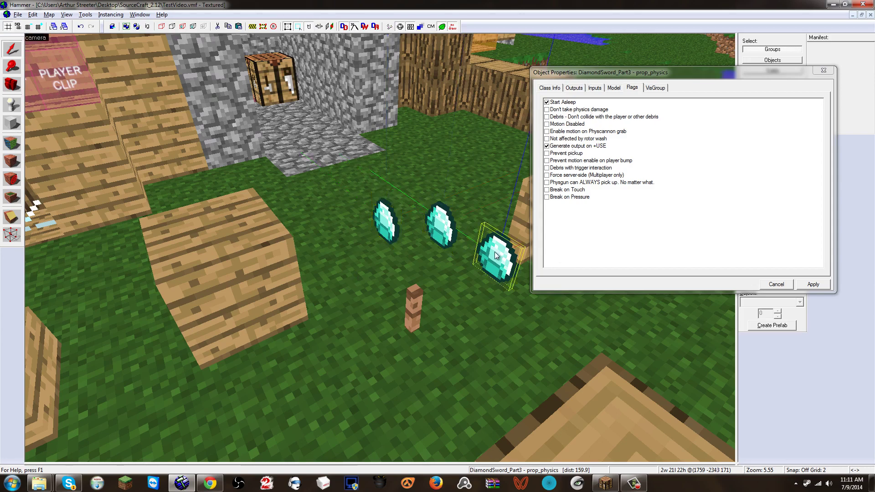
Select the wooden stick below the diamonds and examine its flags and class information
left_click(415, 305)
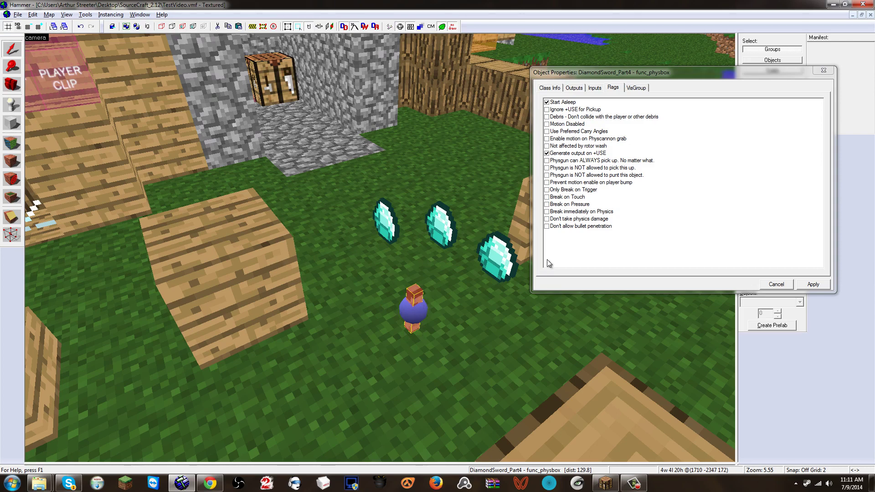
left_click(556, 87)
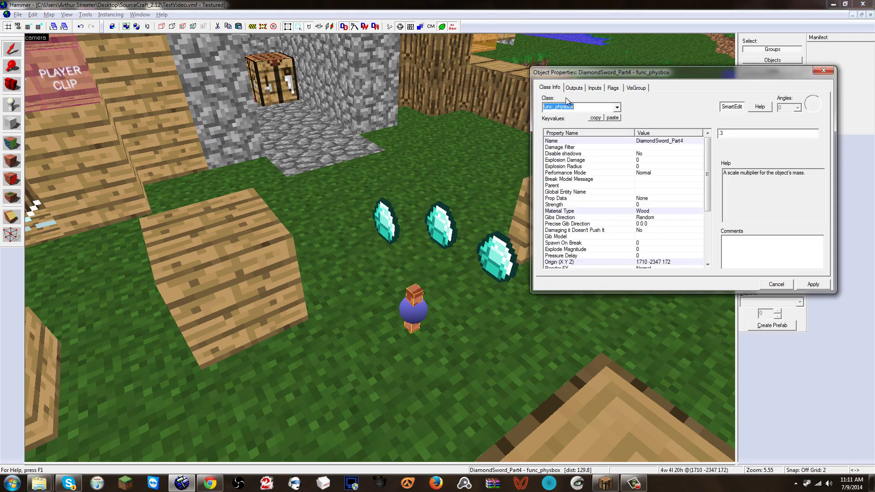
left_click(409, 288)
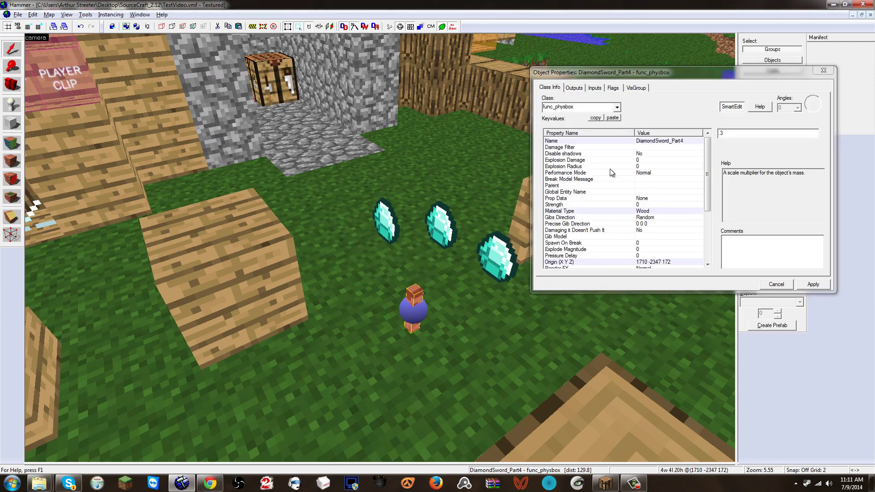
left_click(567, 113)
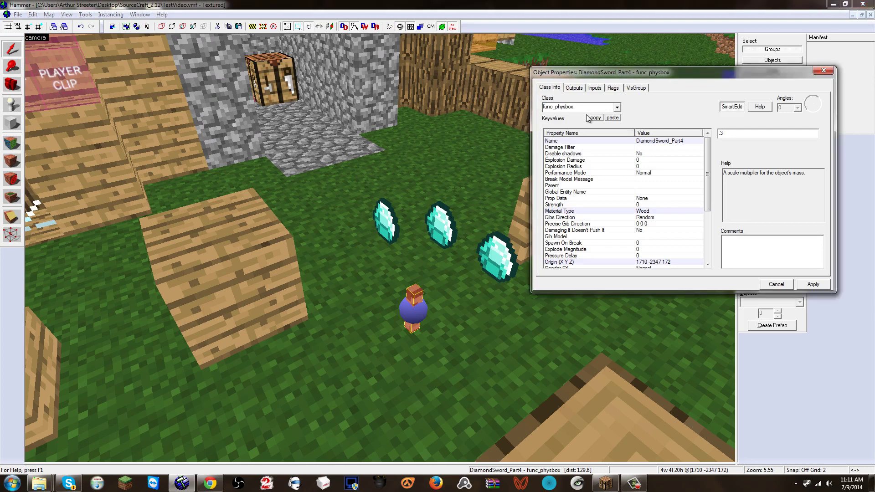
Show the four-view layout and inspect the stick's dimensions in the top and front views
key("shift+z")
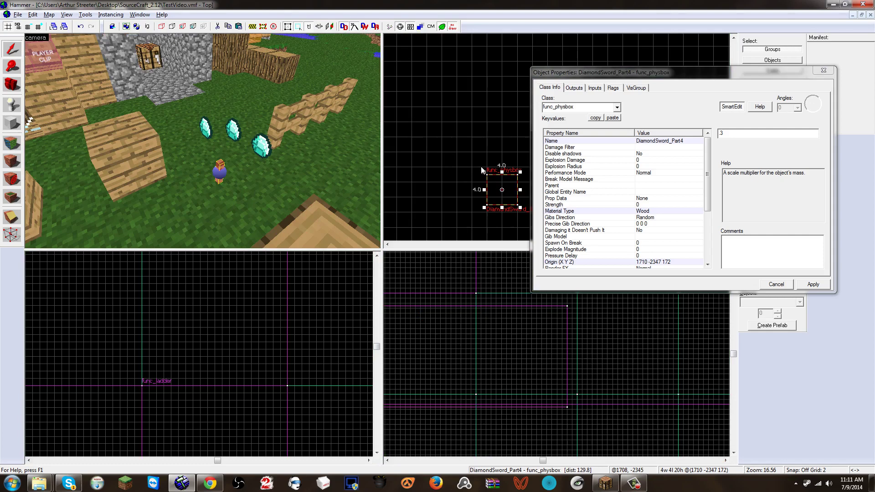
scroll(455, 142, "up", 1)
scroll(454, 140, "down", 1)
scroll(482, 200, "down", 1)
scroll(482, 184, "up", 2)
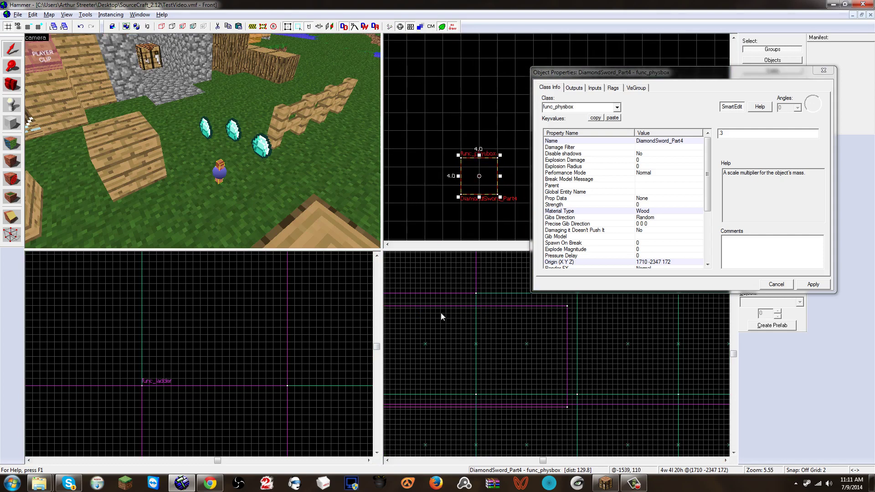
scroll(441, 312, "down", 10)
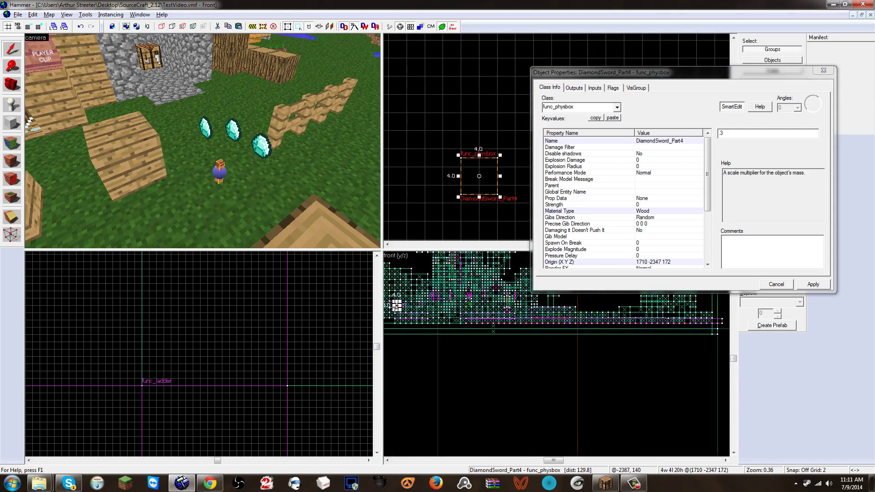
scroll(395, 305, "up", 12)
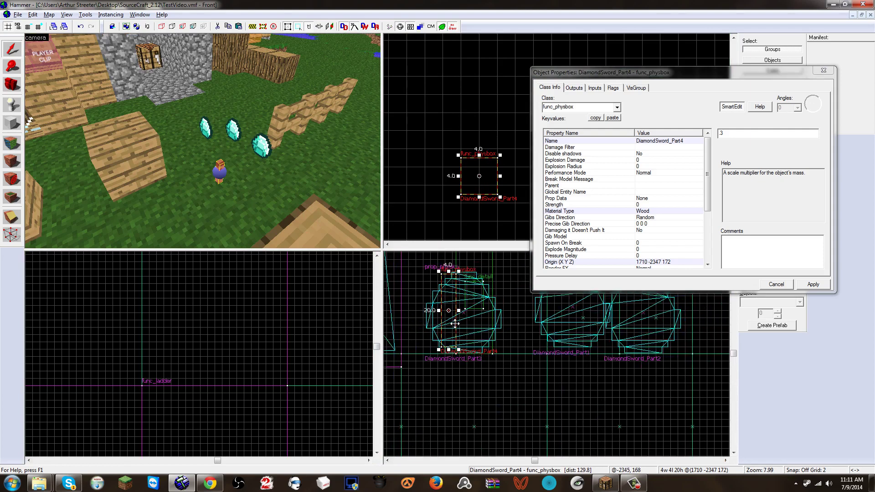
scroll(455, 323, "down", 1)
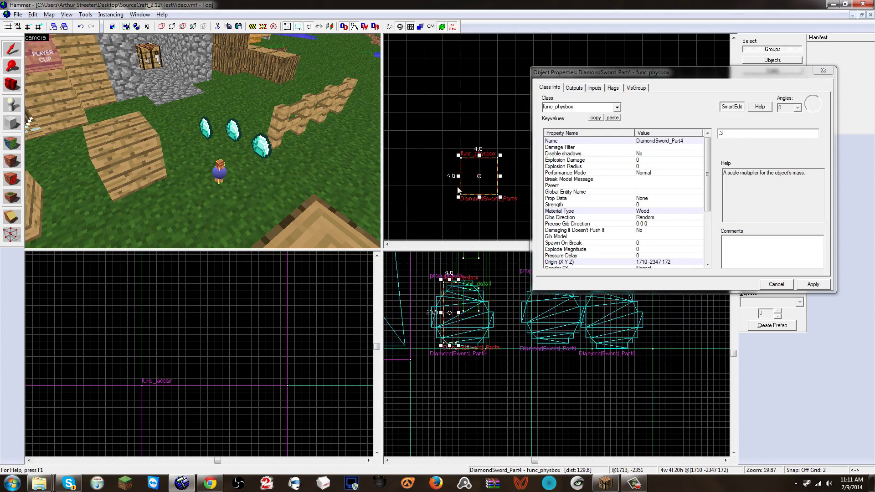
Review the Name and Material Type properties of the stick's func_physbox
left_click(659, 142)
scroll(709, 163, "down", 1)
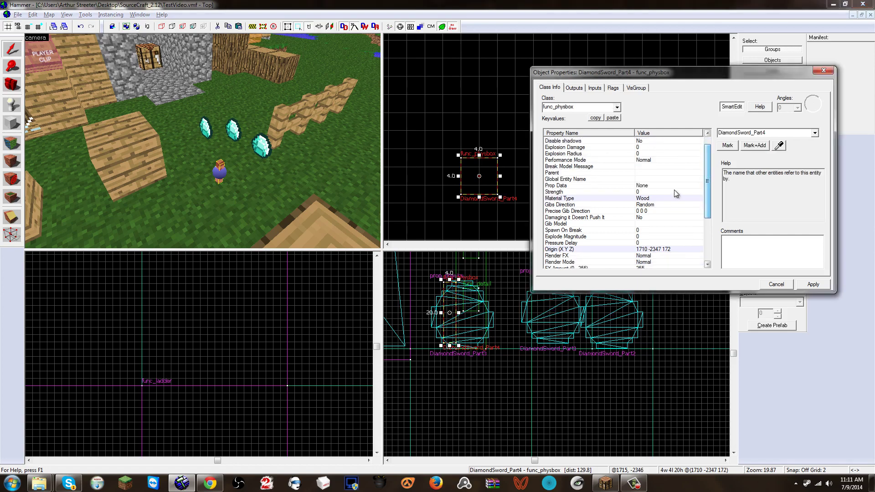
left_click(672, 198)
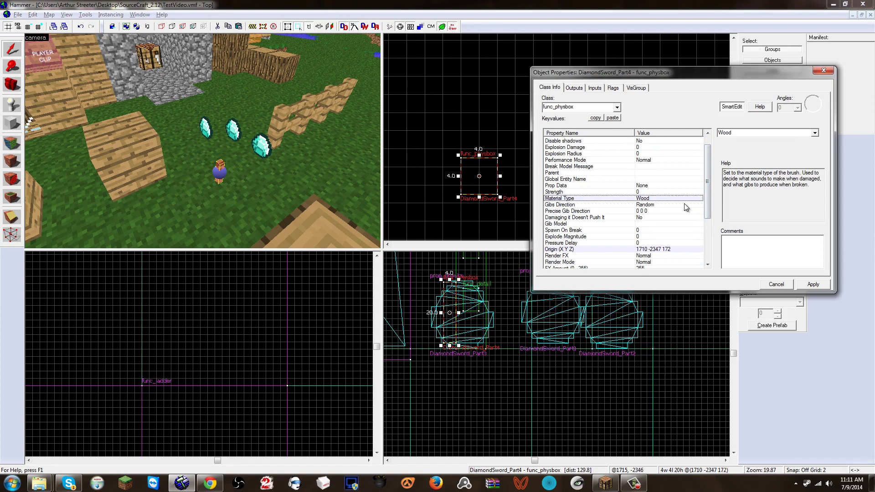
Review the Mass Scale property of the wooden stick and of the diamond DiamondSword_Part3
scroll(706, 209, "down", 4)
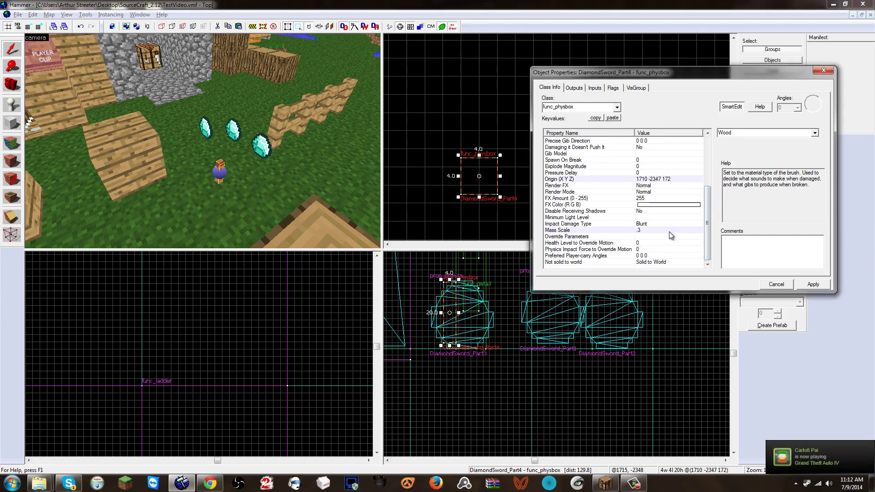
left_click(669, 231)
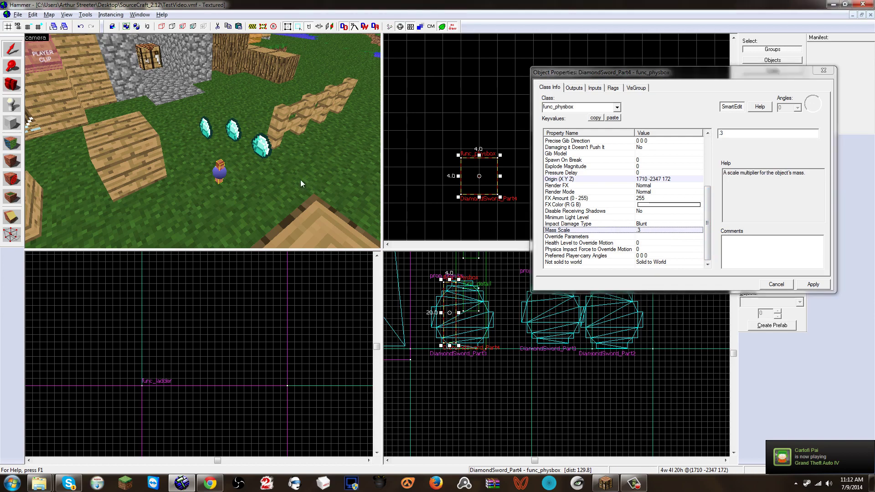
left_click(264, 146)
left_click_drag(707, 194, 704, 248)
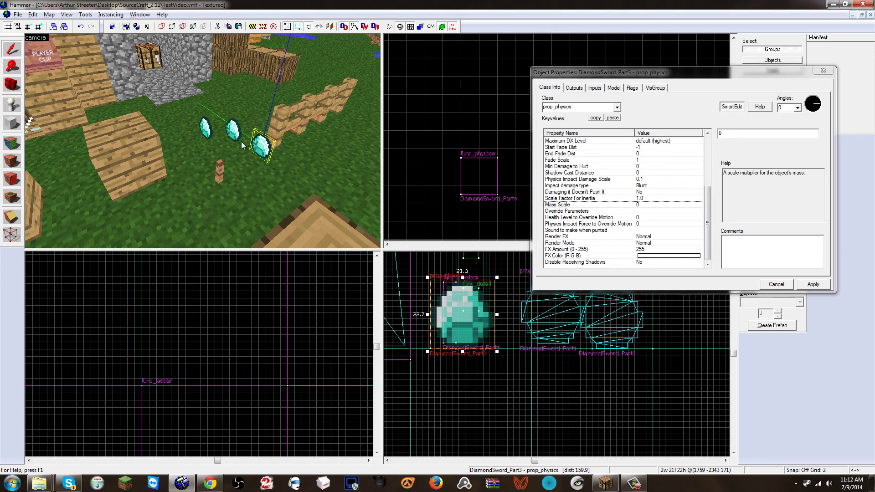
left_click(132, 150)
key("z")
key("d")
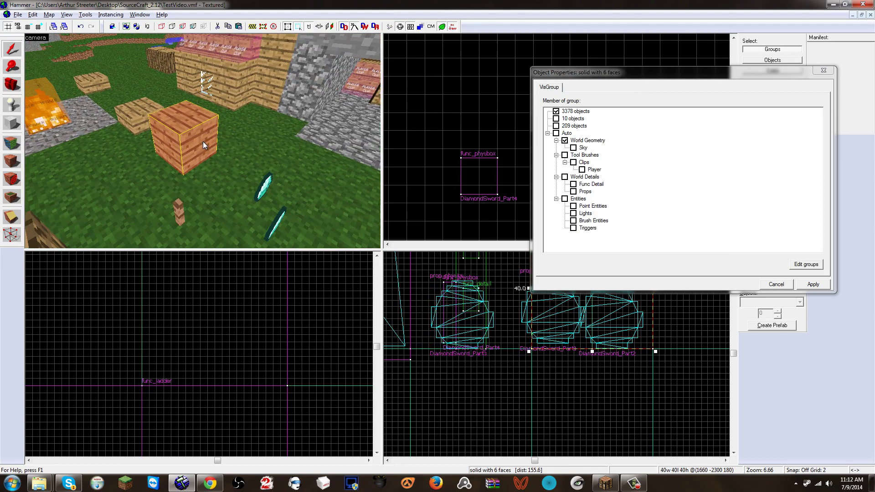
key("z")
key("a")
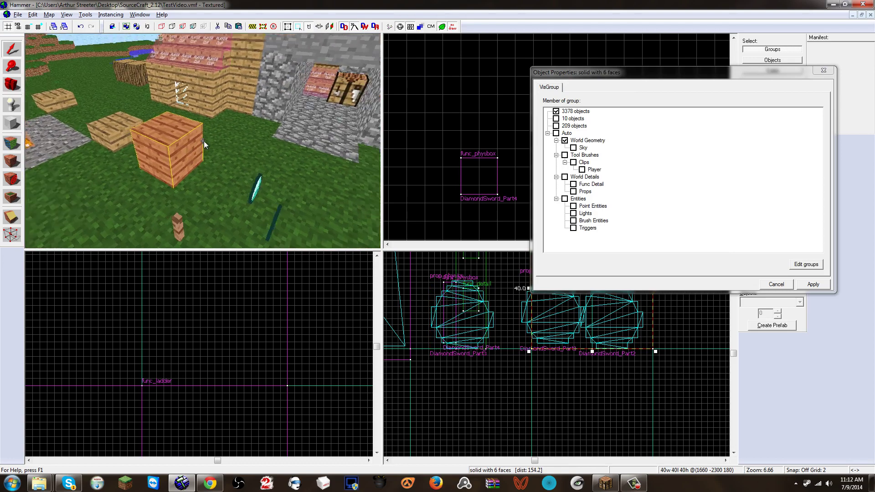
key("z")
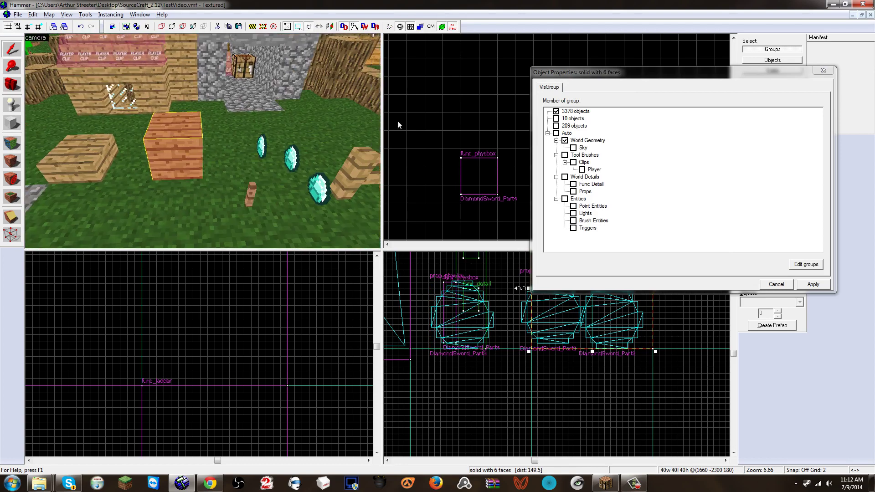
Try a Mass Scale of .12 on the wooden stick, restore it to .3 and apply the properties
left_click(250, 198)
left_click(708, 229)
left_click(653, 230)
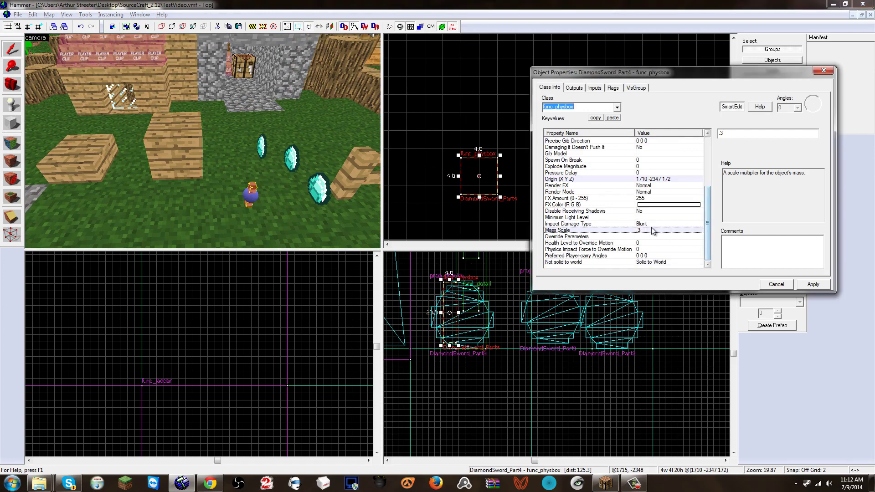
double_click(720, 134)
type("12")
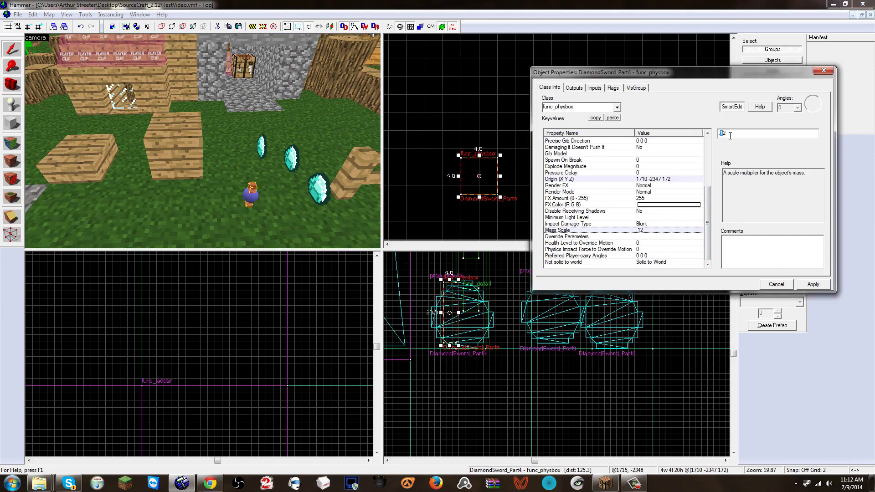
left_click(815, 285)
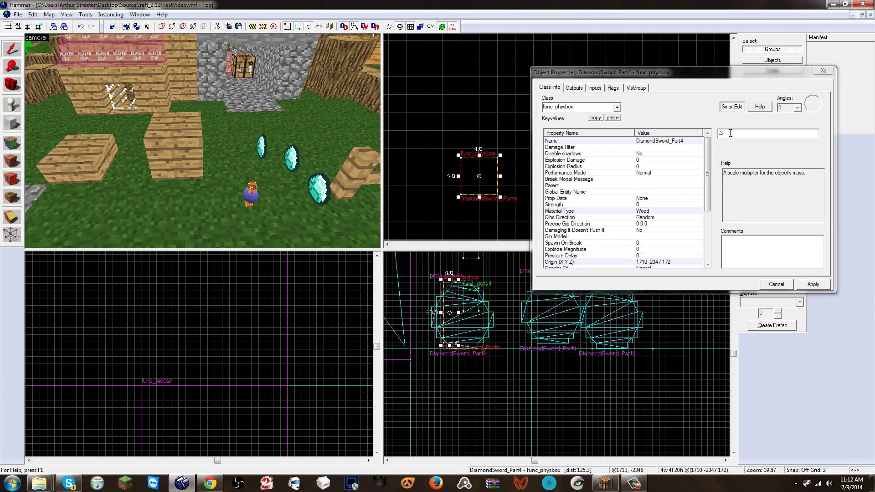
View the stick, the three diamonds and the crafting table alcove from several distances in the 3D view
key("z")
key("w")
key("a")
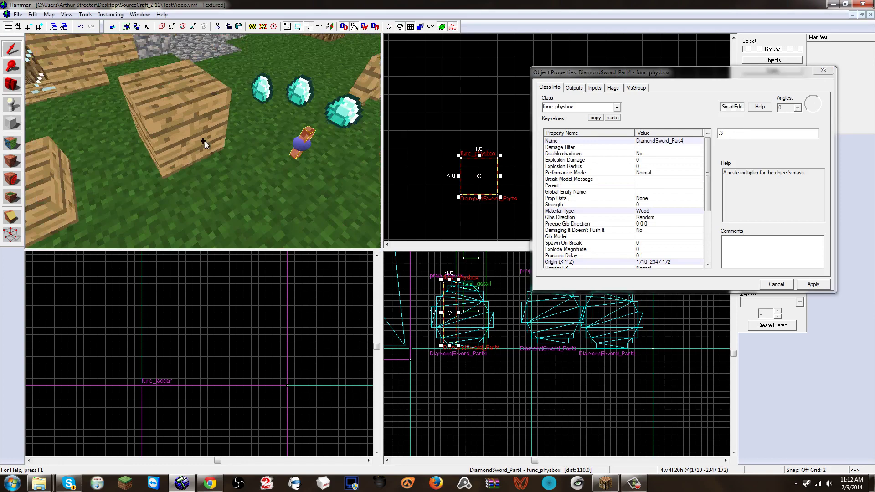
key("d")
key("s")
key("w")
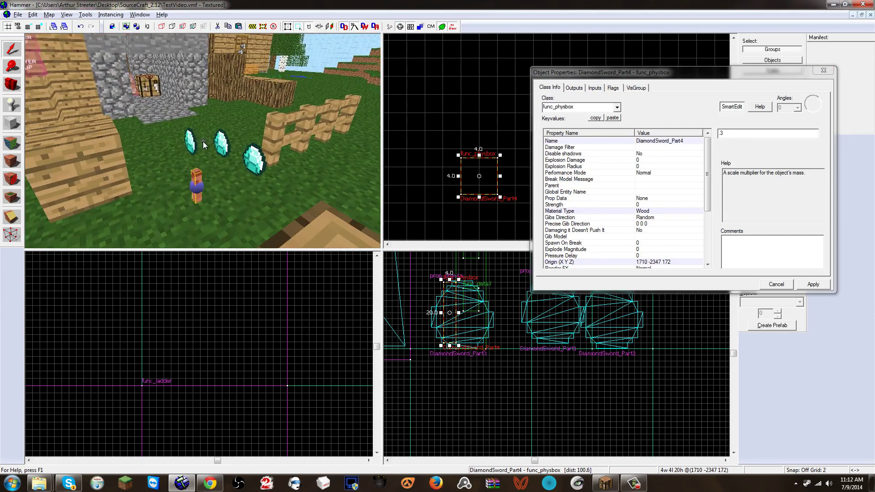
key("w")
key("s")
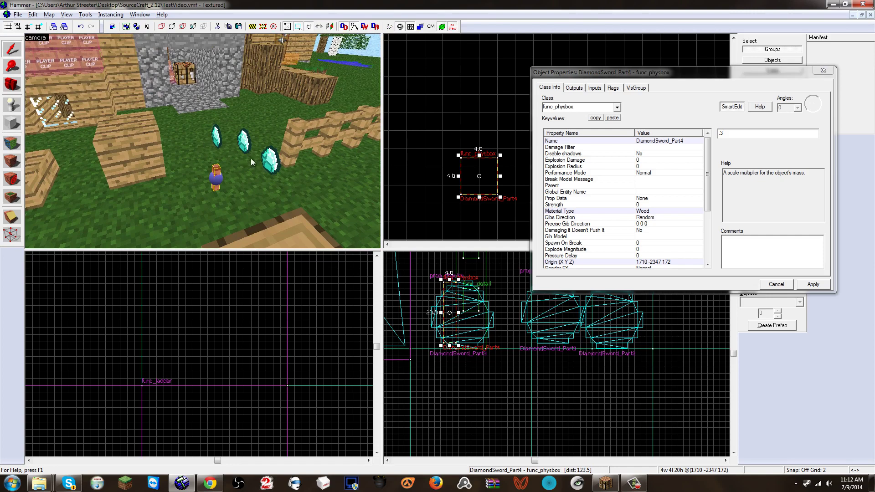
key("z")
key("s")
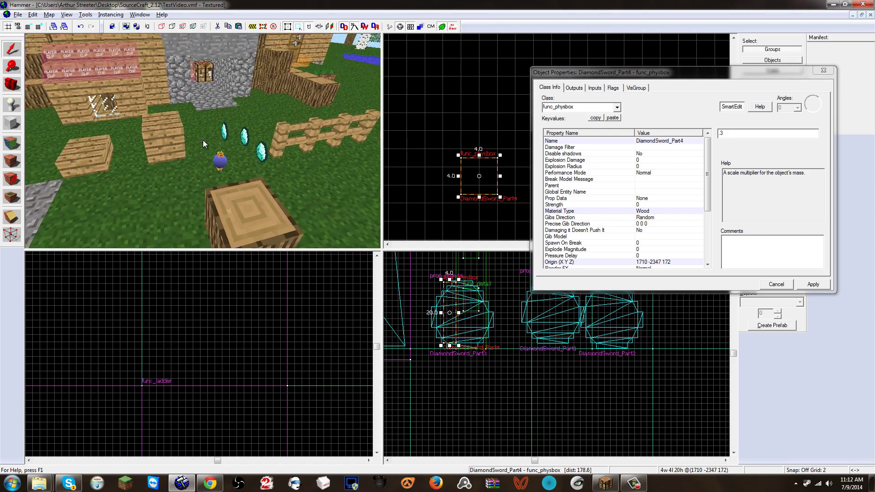
key("w")
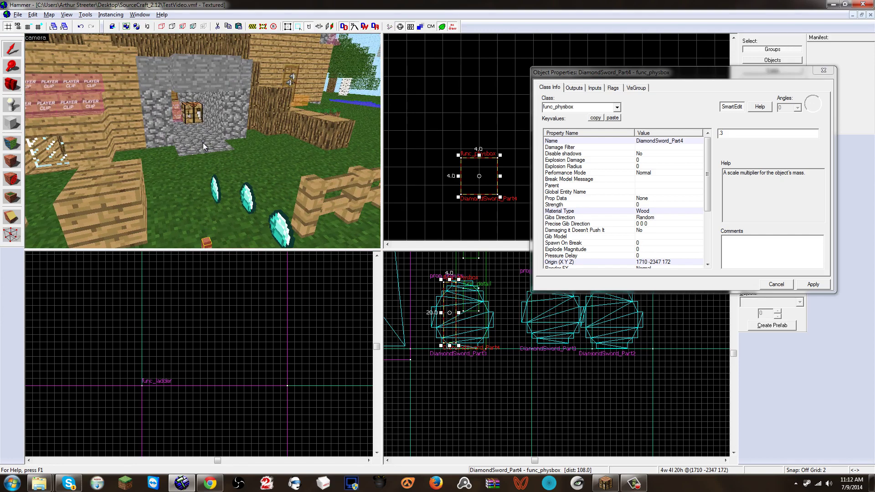
key("s")
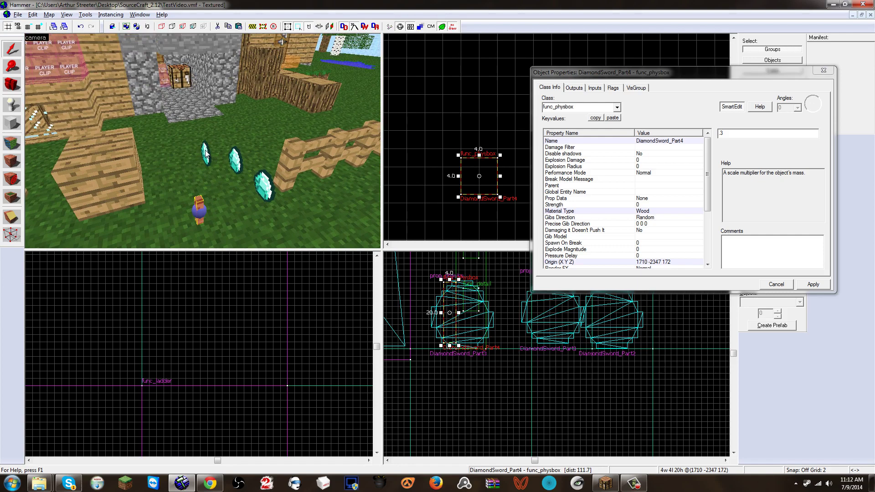
Select the three diamonds and the stick in turn to review their DiamondSword part names
left_click(206, 152)
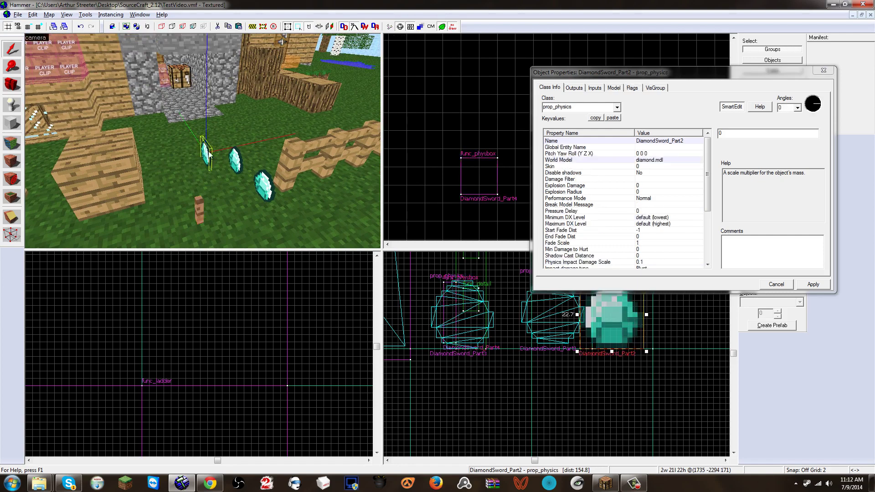
left_click(234, 160)
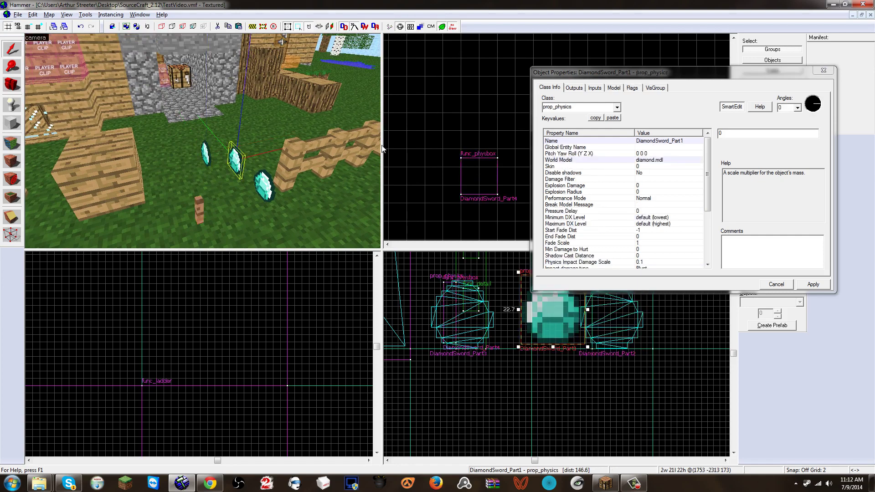
left_click(206, 157)
left_click(264, 187)
left_click(197, 211)
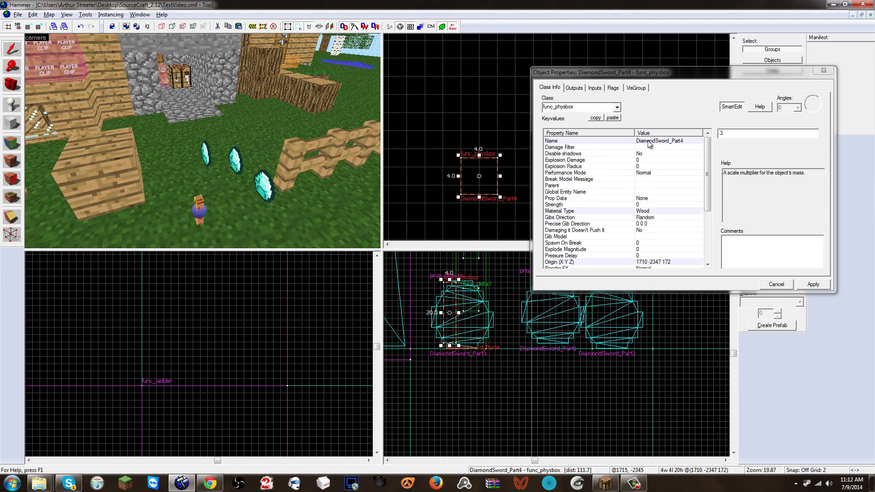
key("z")
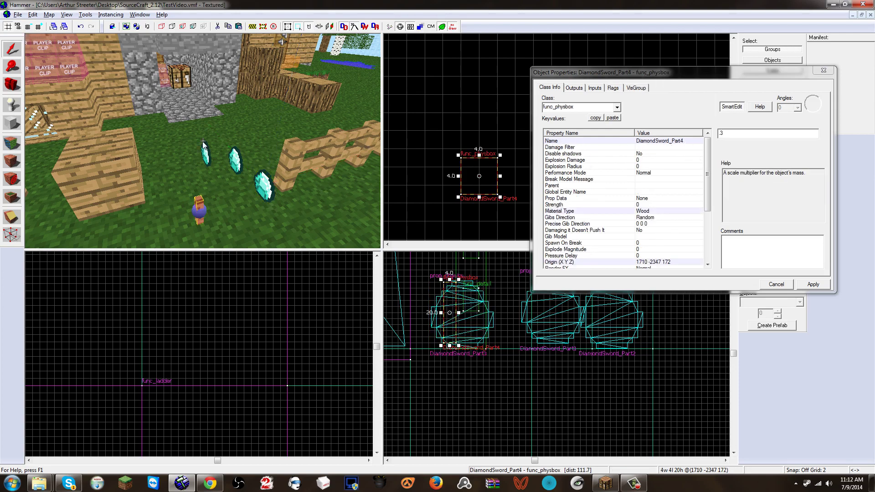
key("s")
key("s")
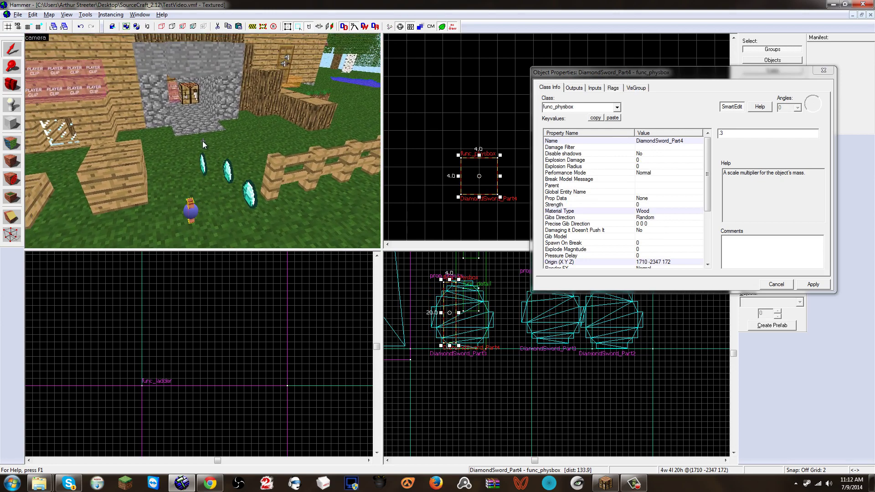
key("w")
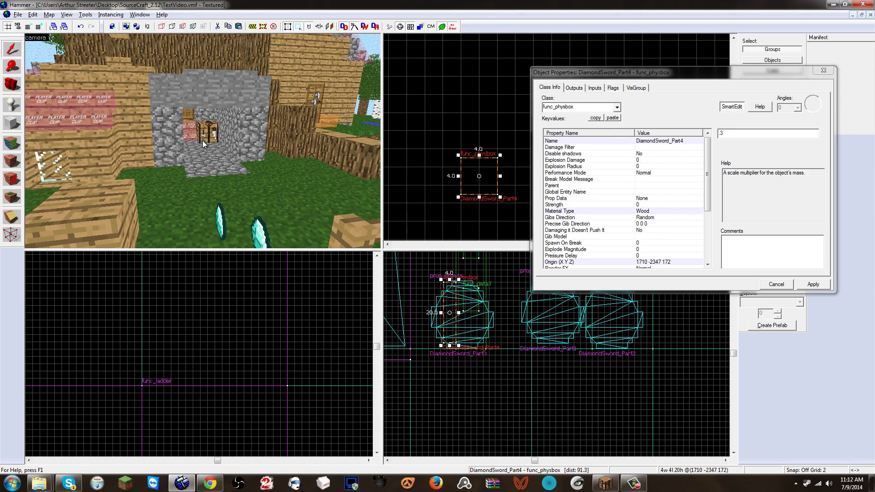
key("s")
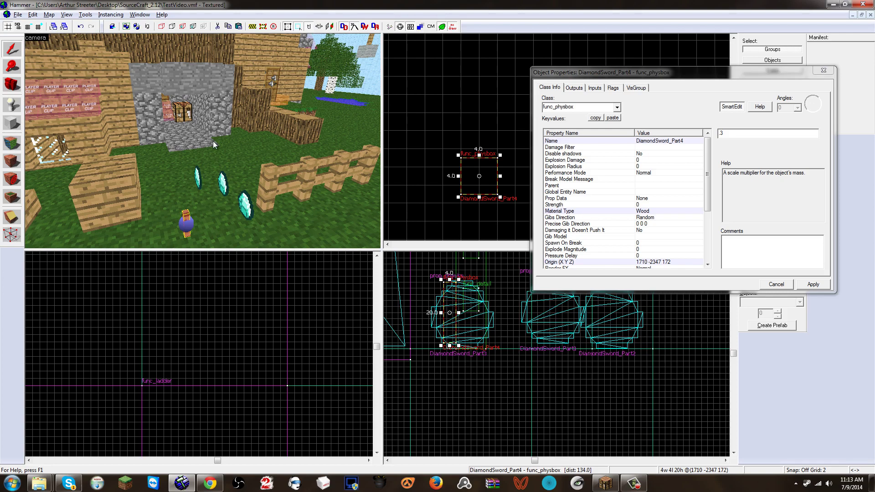
Go through the diamonds again, starting with DiamondSword_Part3, and finish by selecting the wooden stick
left_click(245, 208)
key("z")
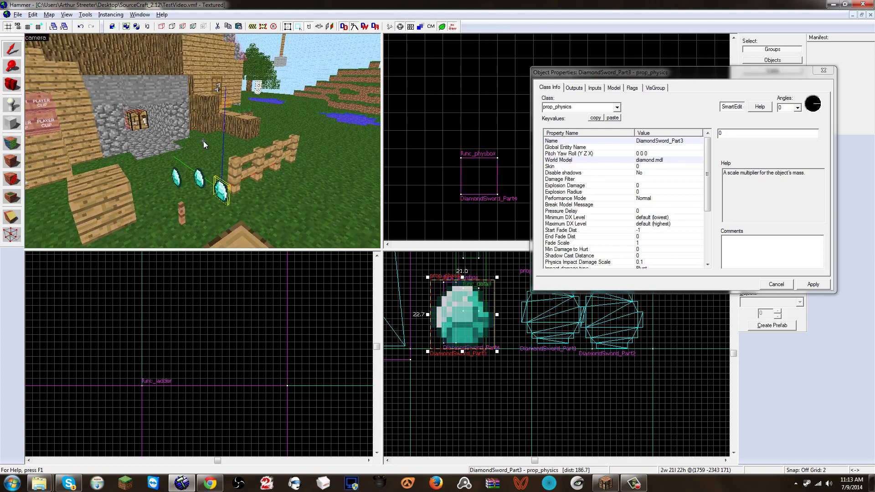
key("a")
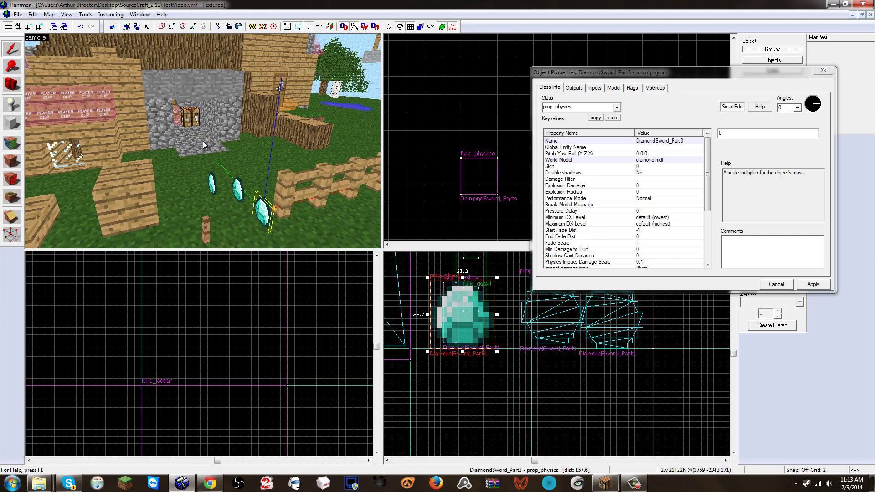
key("z")
key("w")
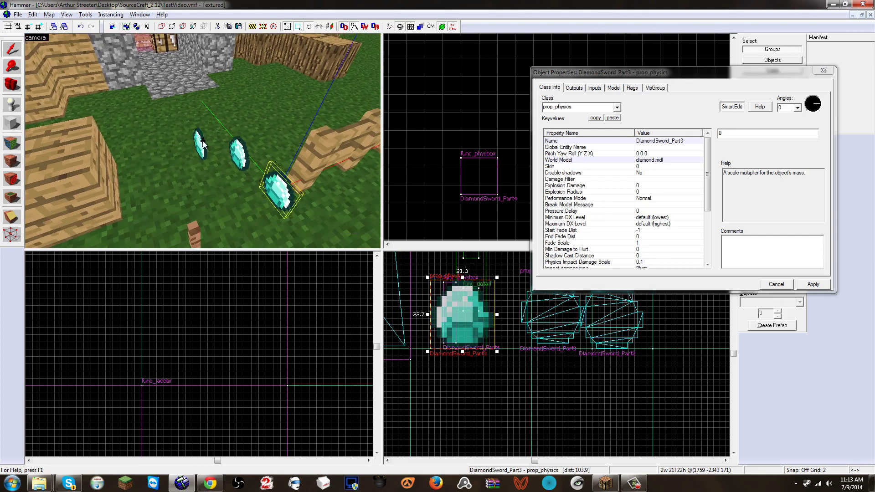
key("s")
left_click(199, 152)
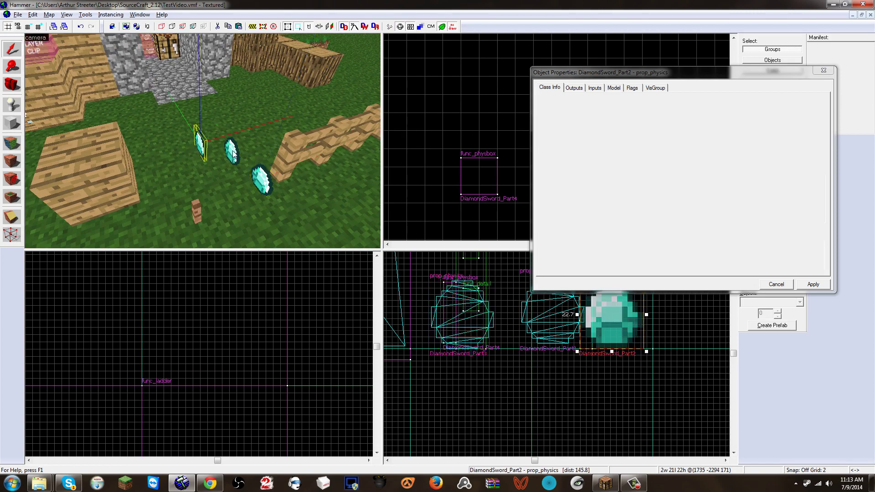
left_click(256, 179)
left_click(195, 216)
Close the stick's object properties and select the crafting table block inside the stone alcove, locating it in the top view
key("z")
key("w")
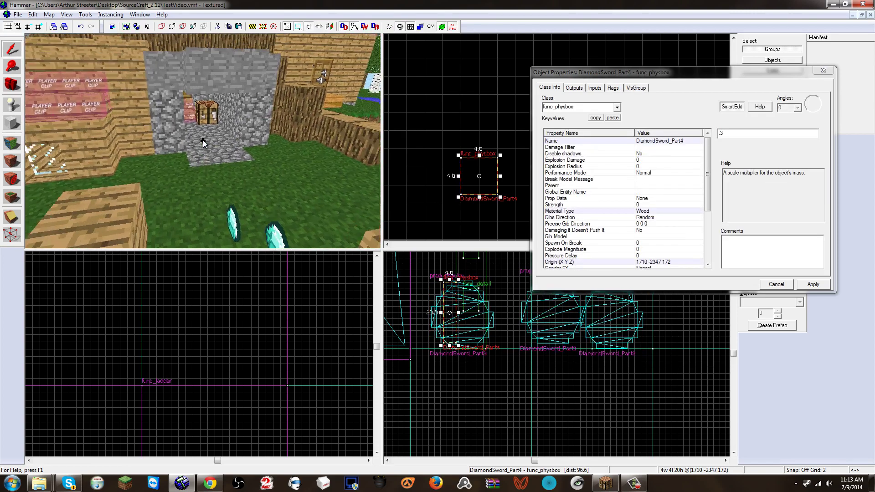
key("z")
left_click(11, 123)
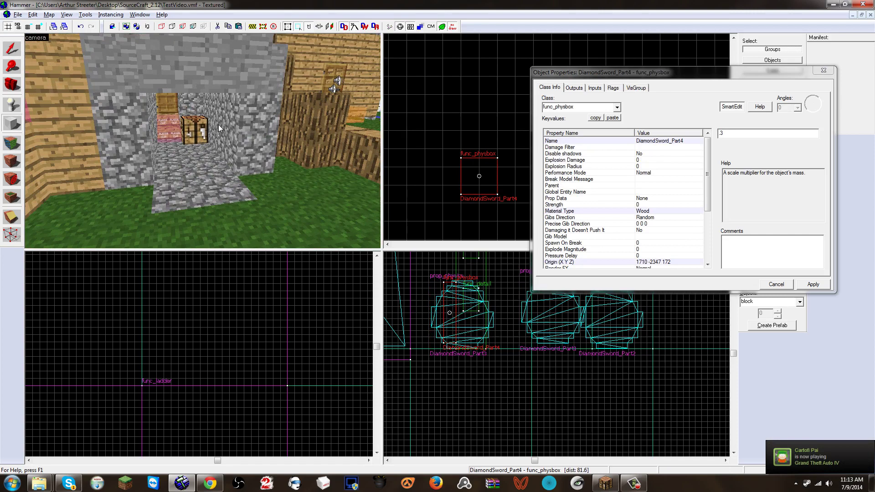
key("w")
key("w")
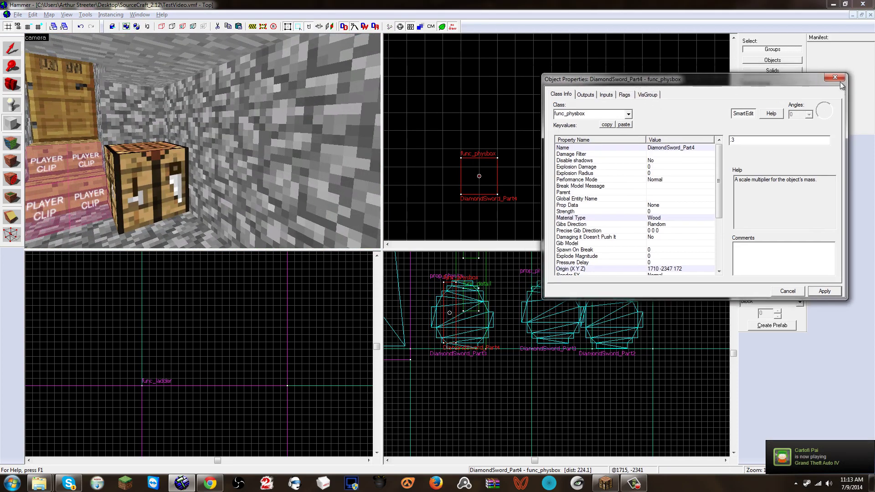
left_click(834, 76)
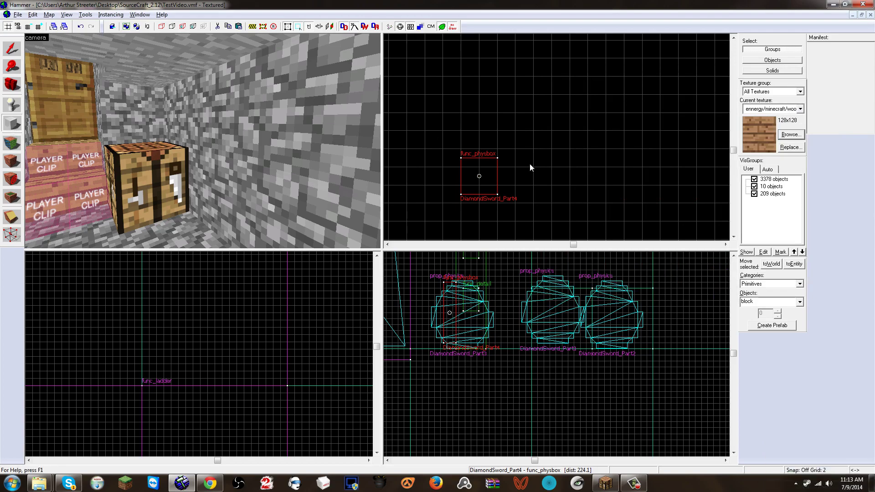
scroll(529, 163, "down", 5)
left_click(153, 206)
scroll(549, 165, "up", 8)
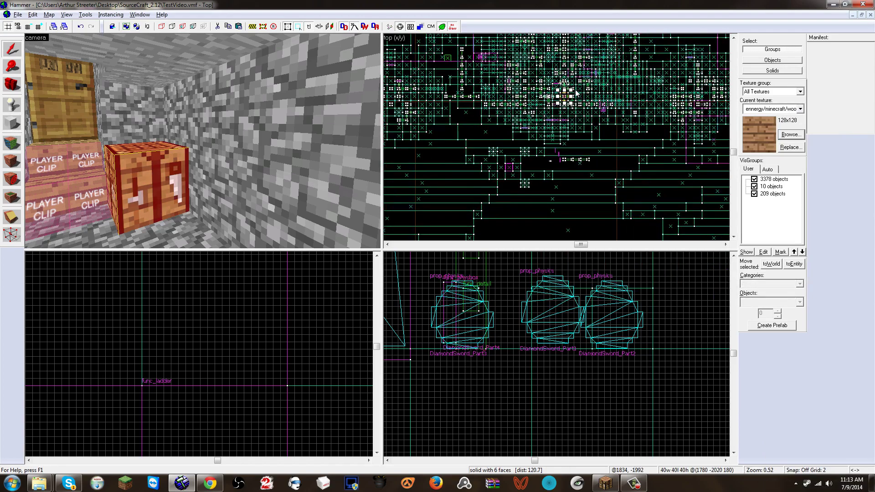
scroll(551, 118, "up", 3)
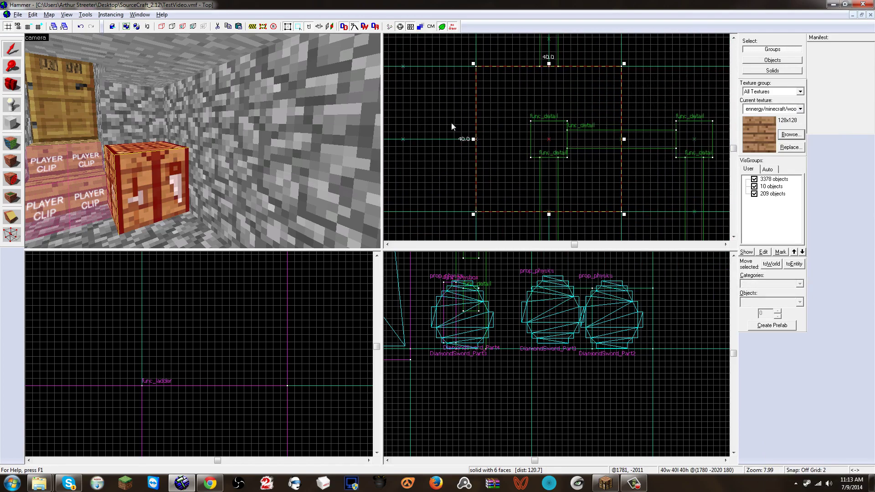
Draw a new block 40 by 40 units and 17 units high directly on top of the crafting table, aligned with its edges
left_click(11, 124)
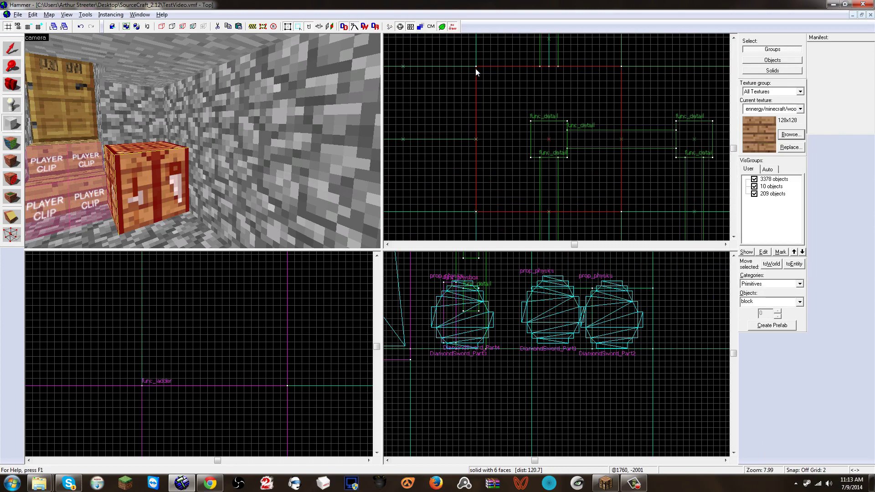
left_click_drag(477, 67, 623, 212)
left_click_drag(548, 68, 548, 65)
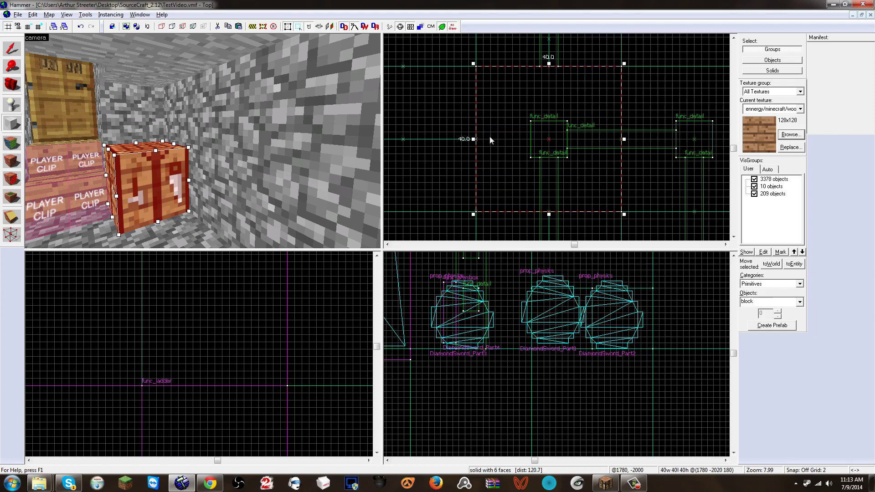
left_click_drag(141, 187, 135, 108)
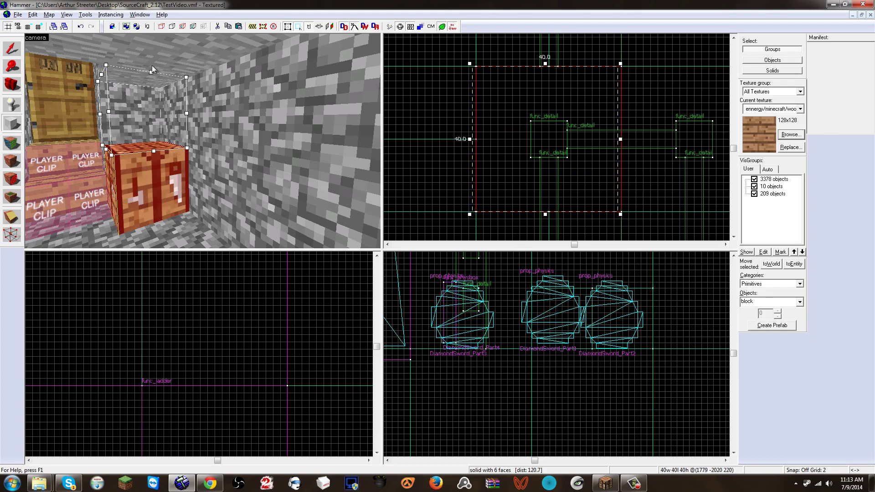
left_click_drag(151, 64, 151, 119)
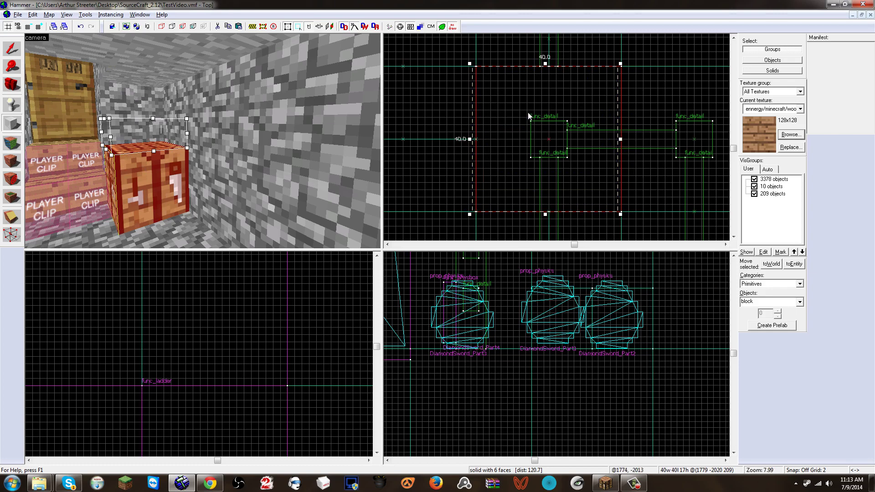
key("Right")
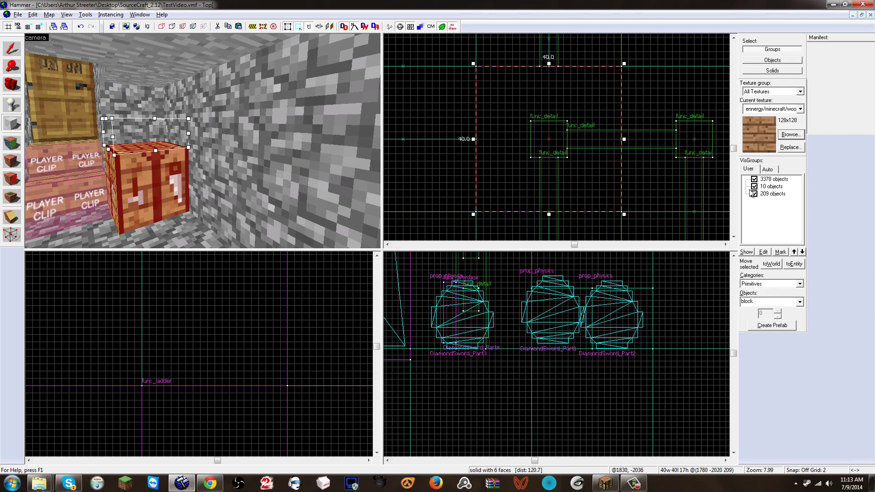
Filter the textures for "trigger", choose tools/toolstrigger, and create the block above the crafting table with it
left_click(791, 134)
type("trip")
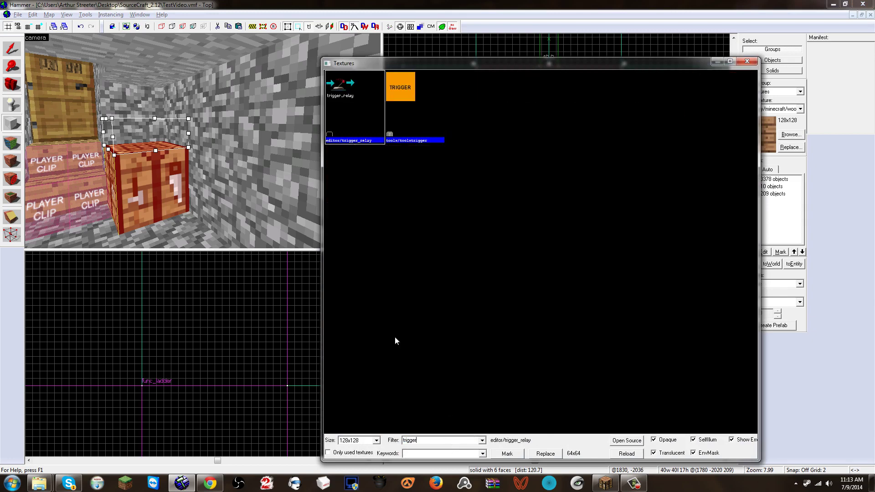
left_click(419, 122)
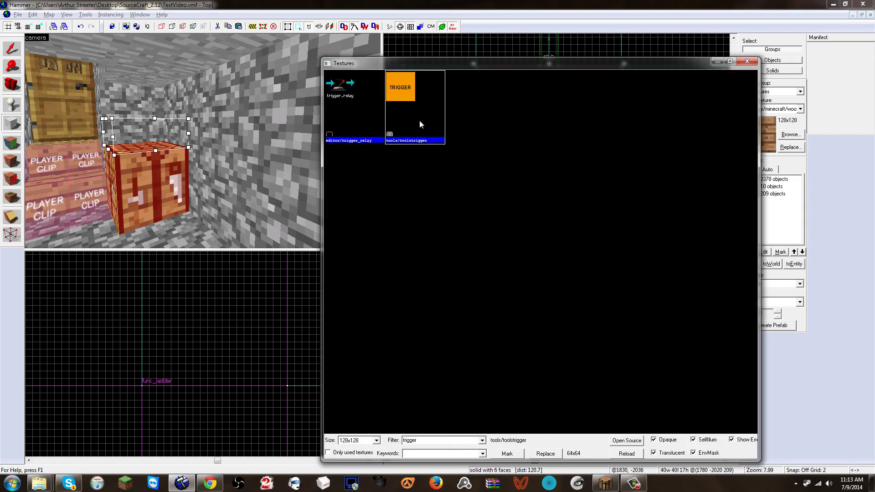
double_click(423, 88)
key("Return")
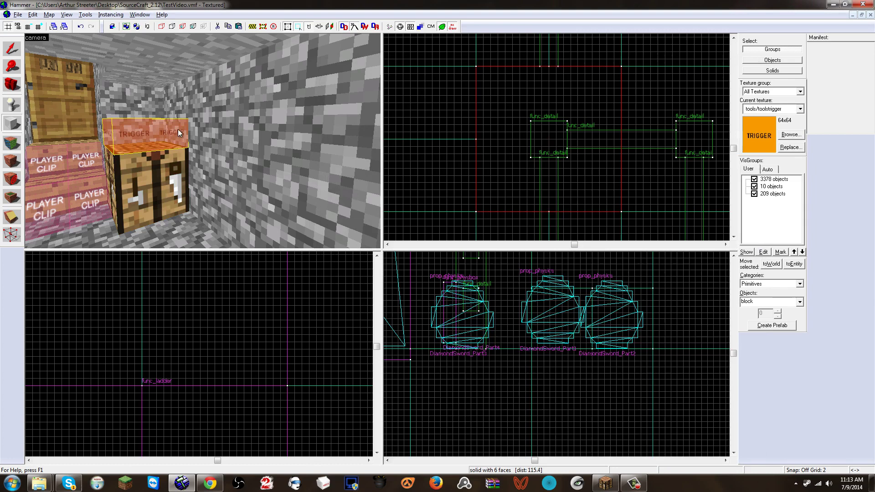
Tie the trigger brush above the crafting table to an entity and set its class to trigger_multiple
key("z")
key("s")
key("w")
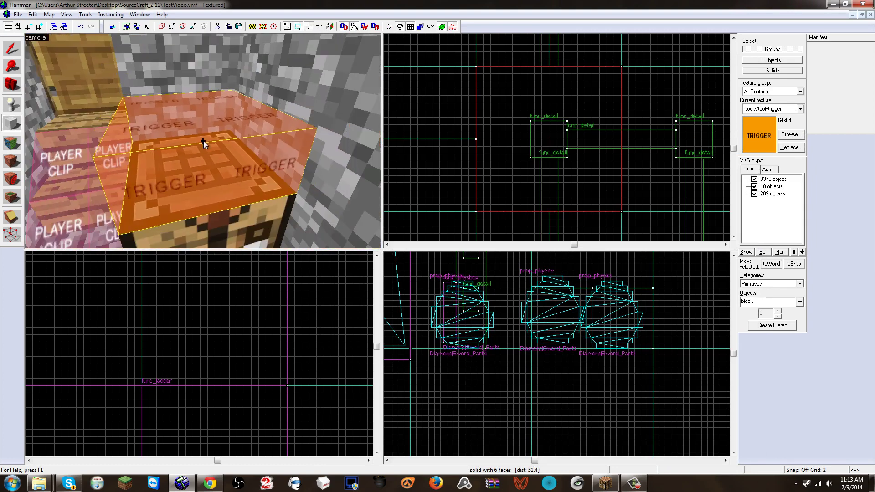
key("s")
key("ctrl+t")
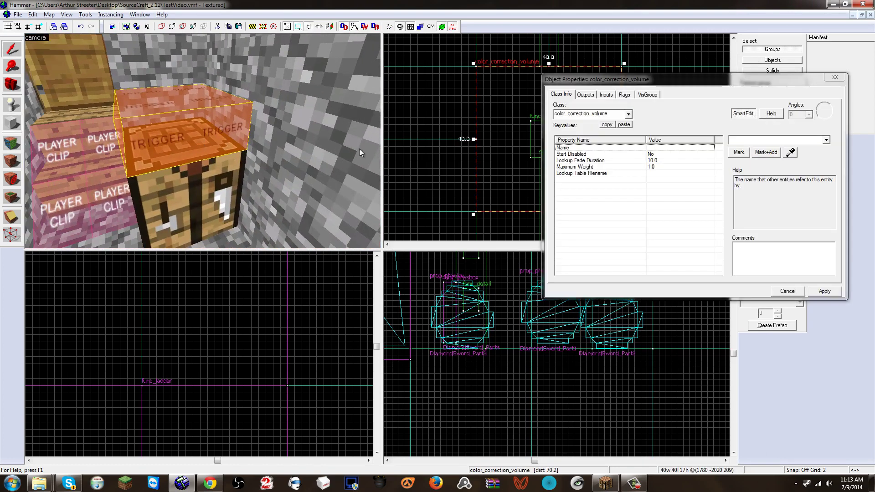
left_click_drag(609, 113, 554, 114)
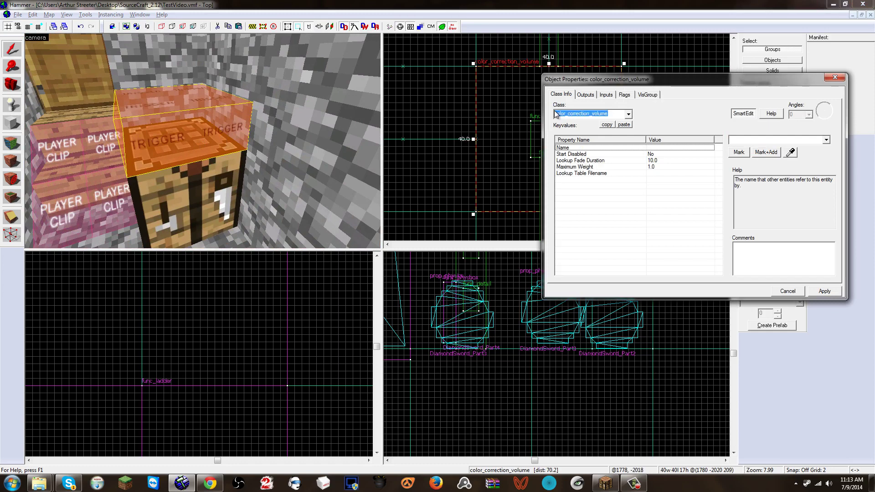
type("trigger_")
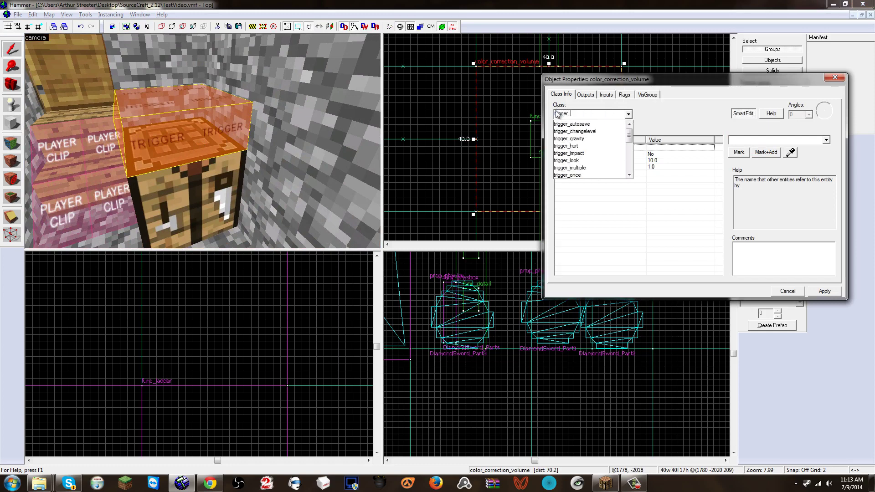
type("multiple")
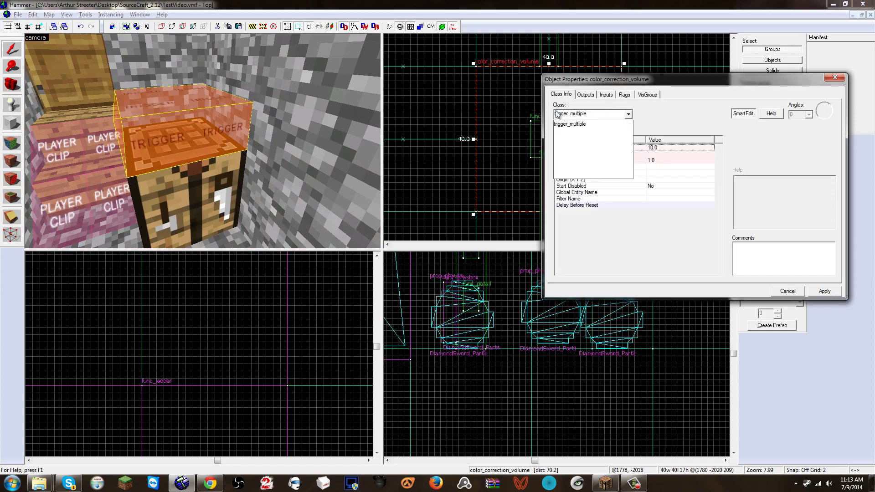
left_click(820, 294)
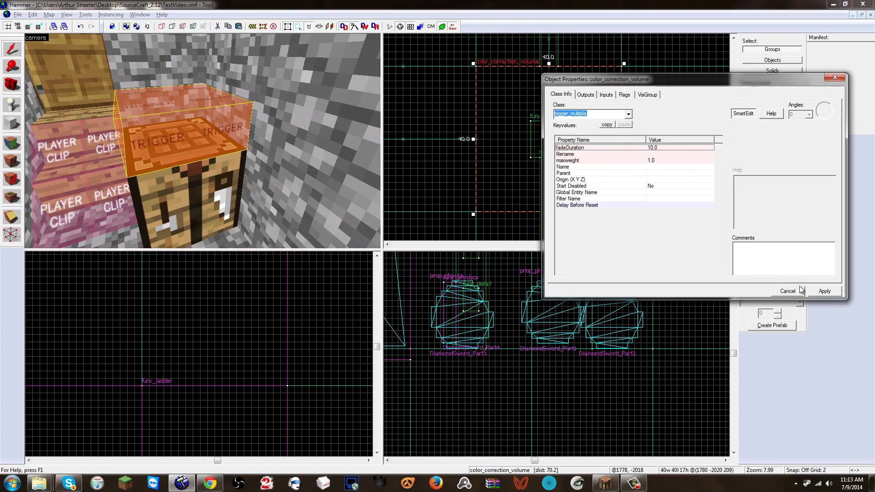
left_click(817, 293)
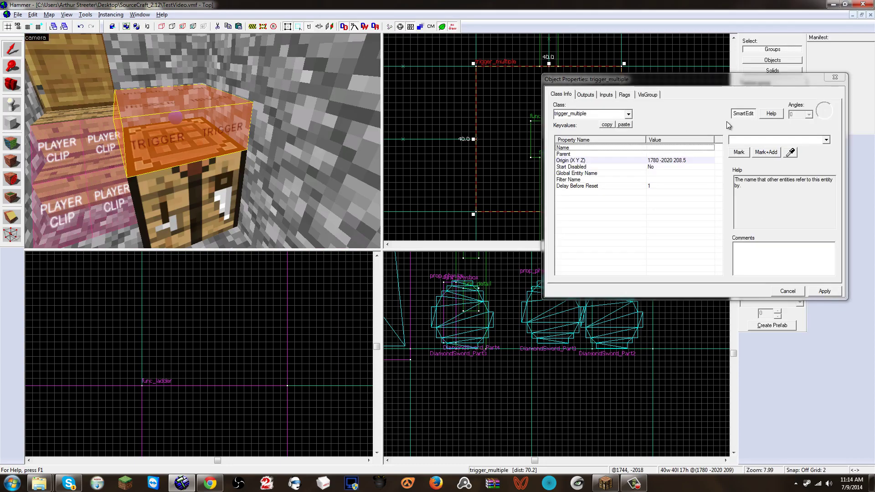
Name the trigger_multiple entity crafting_table1 and apply the change
left_click(735, 140)
type("crafti")
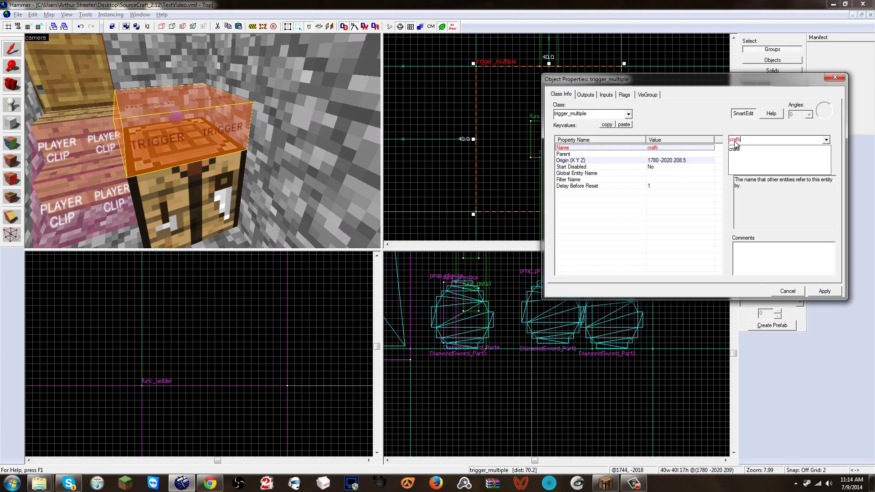
type("ng_table")
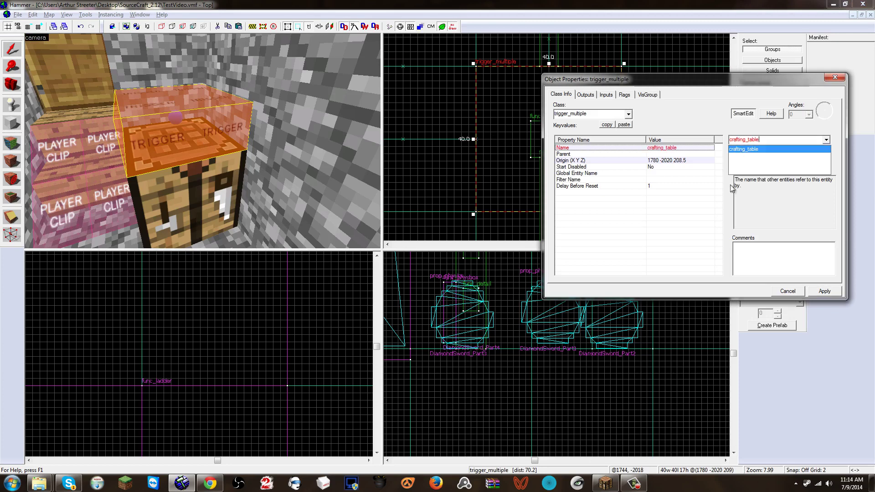
type("1")
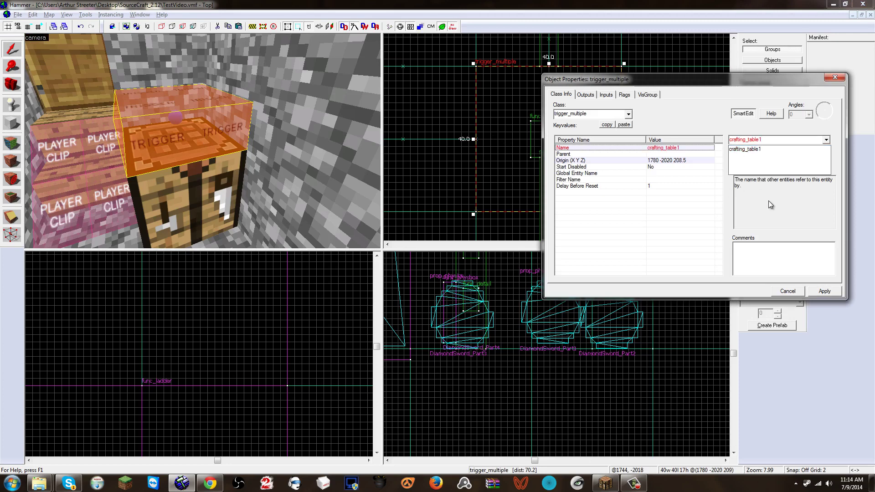
left_click(823, 291)
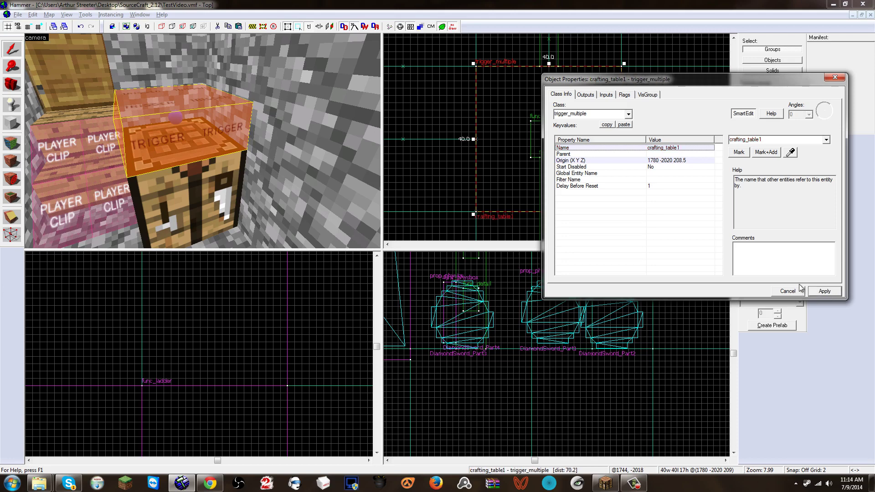
Go through the trigger's other keyvalues, including Start Disabled, Delay Before Reset and Parent, and return to Name
left_click(684, 168)
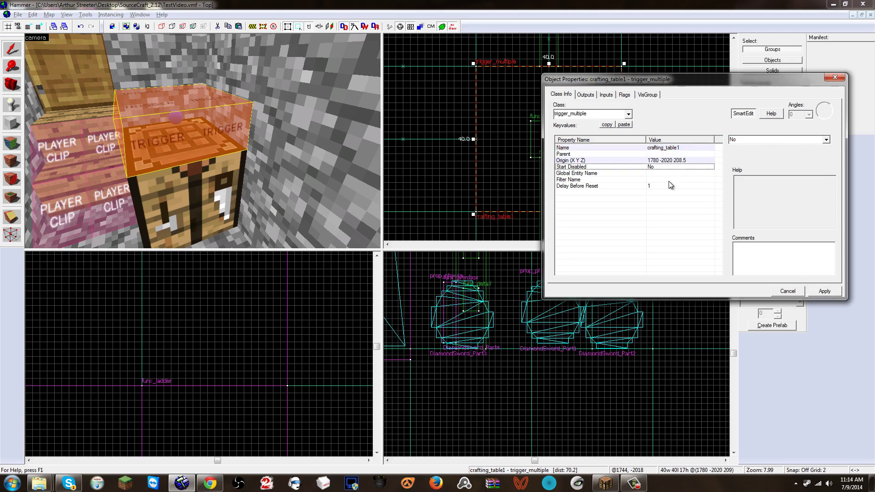
left_click(671, 186)
left_click(665, 173)
left_click(664, 167)
left_click(673, 153)
left_click(673, 149)
left_click(819, 293)
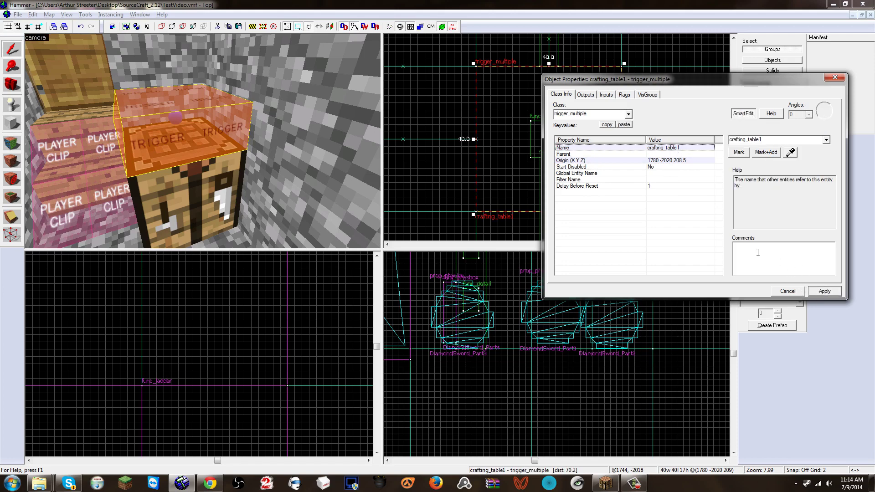
View the trigger on the crafting table, the three diamonds and the stick from several positions in the 3D view
key("z")
key("Right")
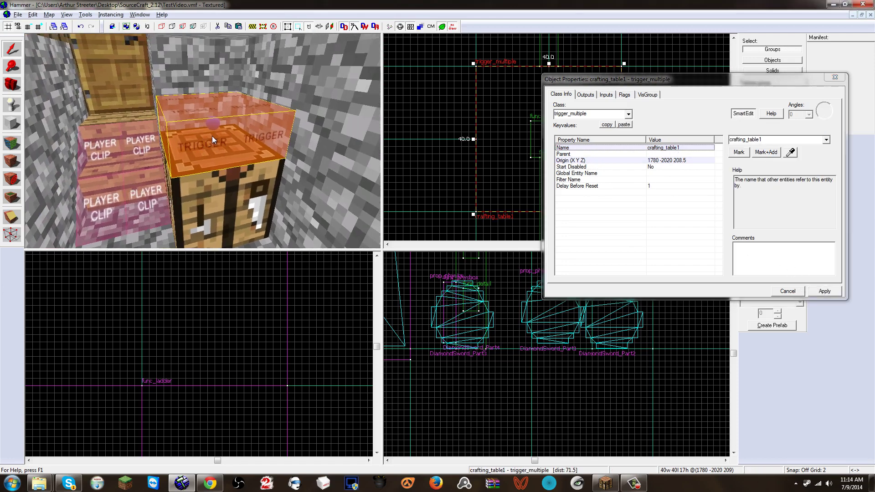
key("Right")
key("Down")
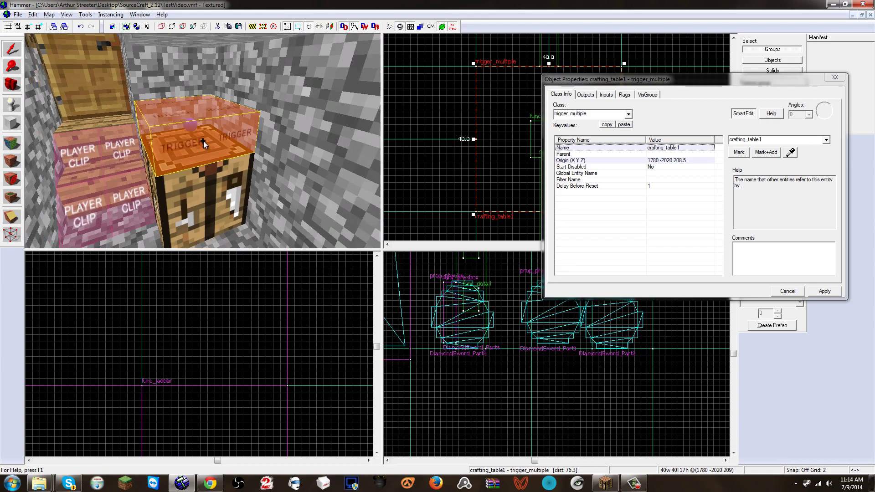
key("s")
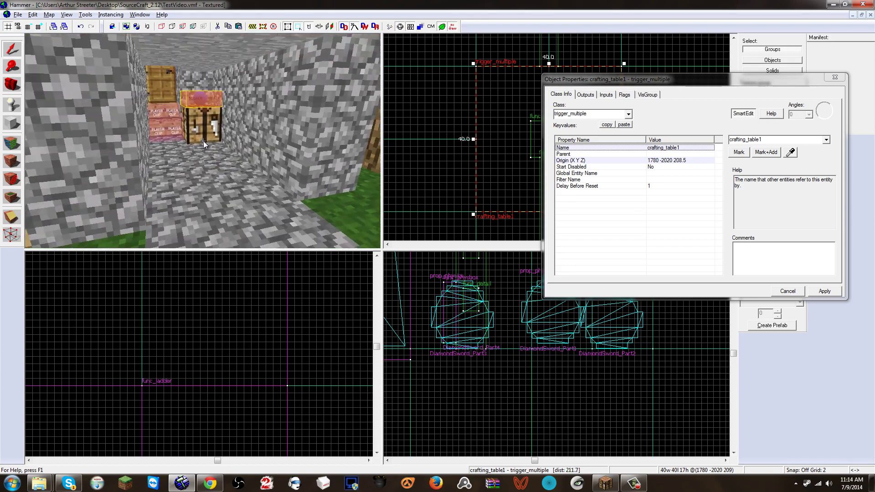
key("s")
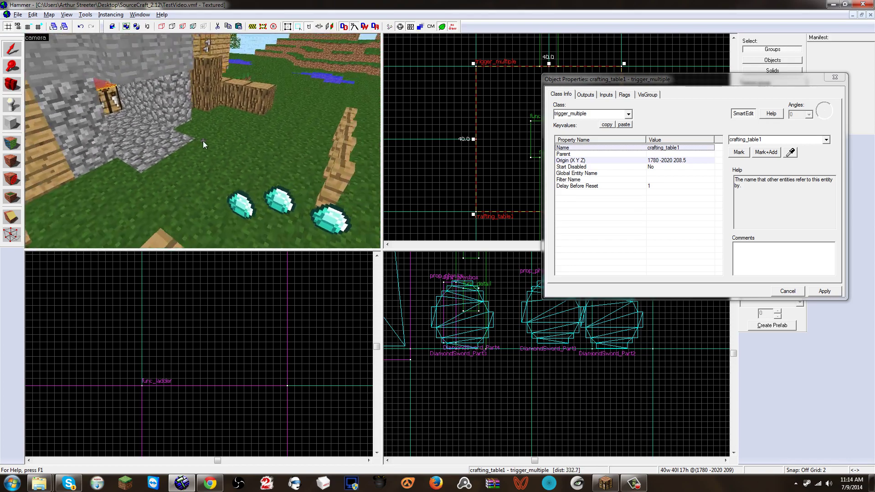
key("s")
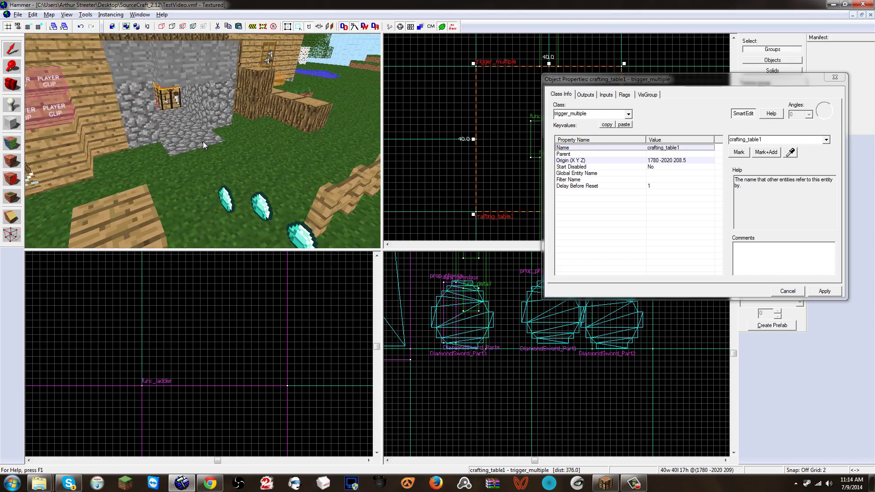
key("w")
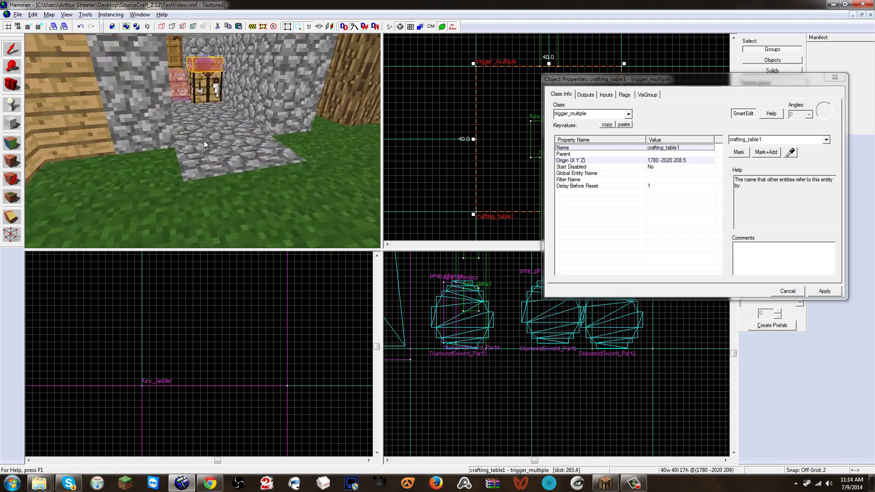
key("Left")
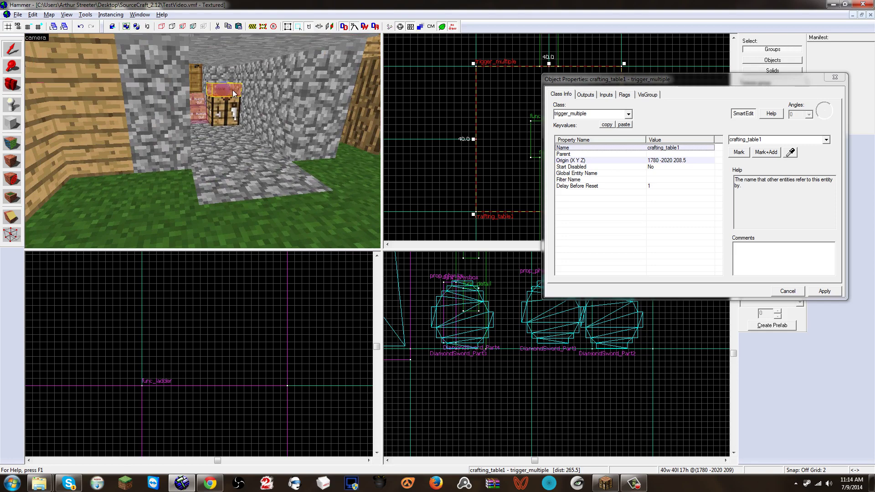
key("z")
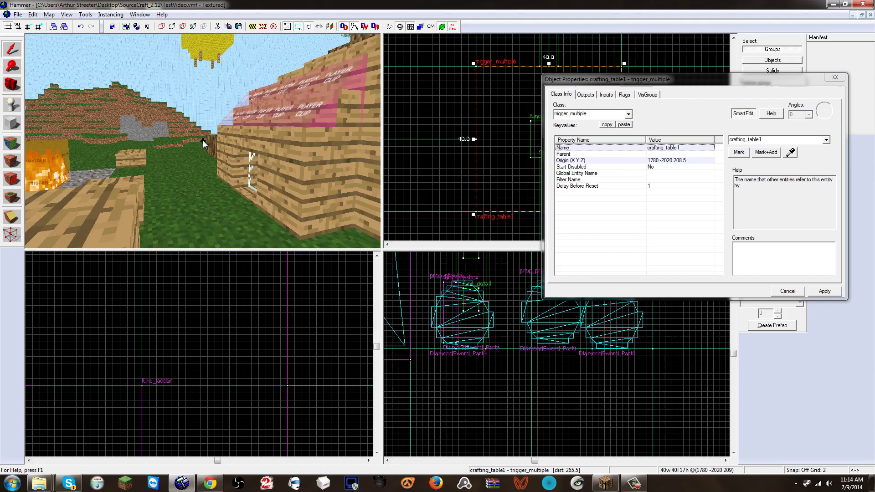
key("s")
key("d")
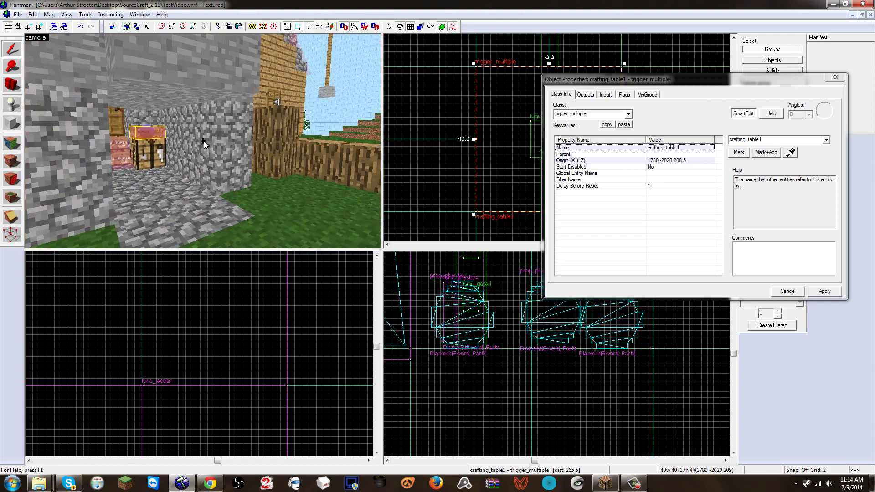
key("s")
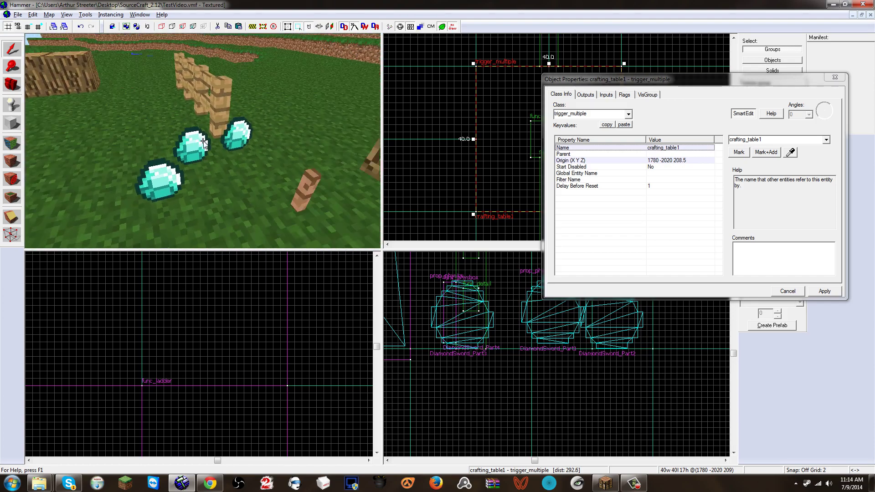
key("d")
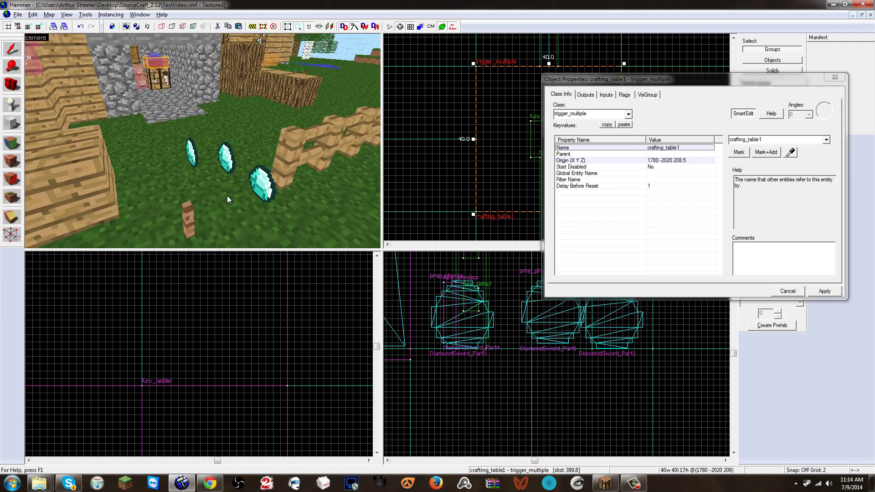
key("w")
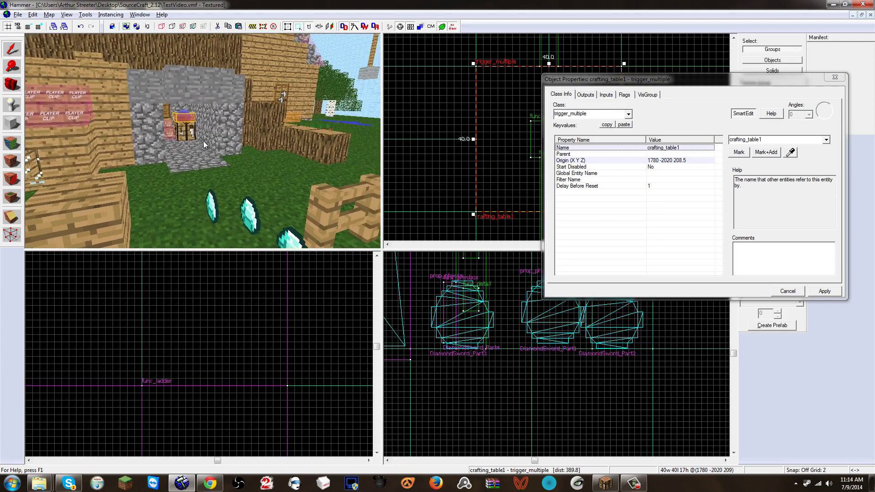
key("w")
key("z")
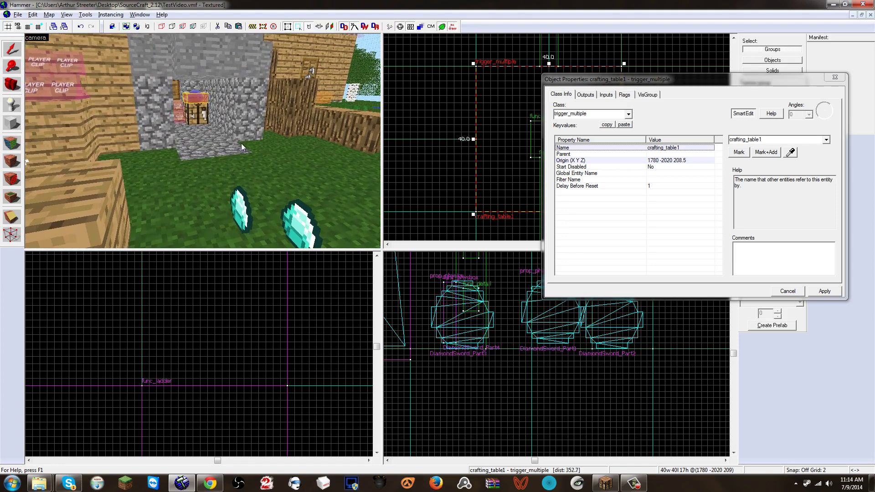
Check the trigger's Filter Name keyvalue and place a point entity on the grass in front of the crafting table
left_click(592, 175)
left_click(582, 180)
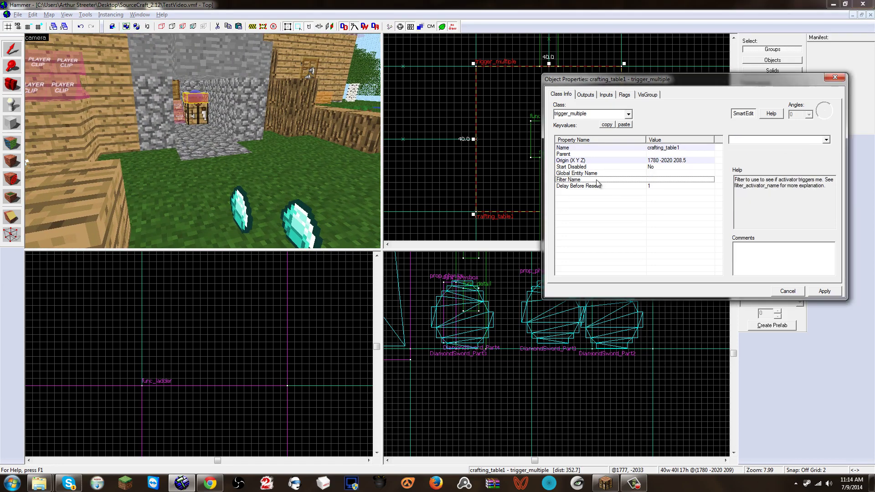
left_click(14, 106)
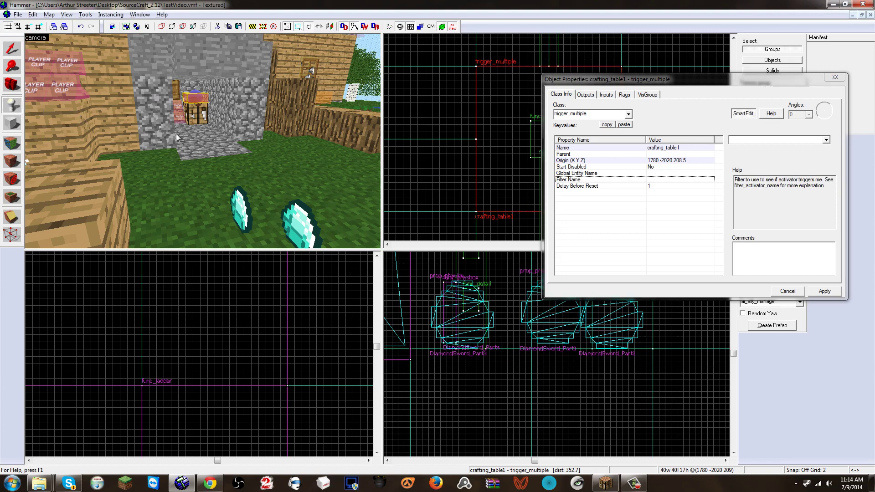
left_click(237, 150)
Set the new point entity's class to filter_multi and apply it
left_click(599, 115)
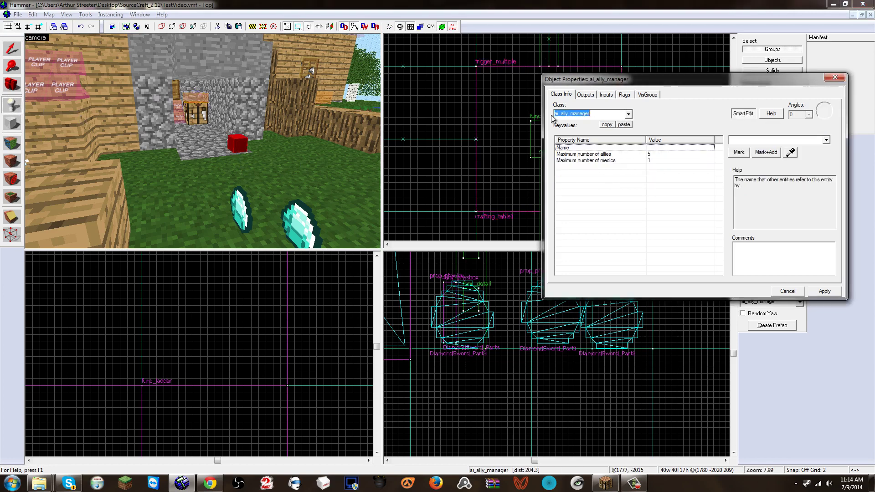
type("filter")
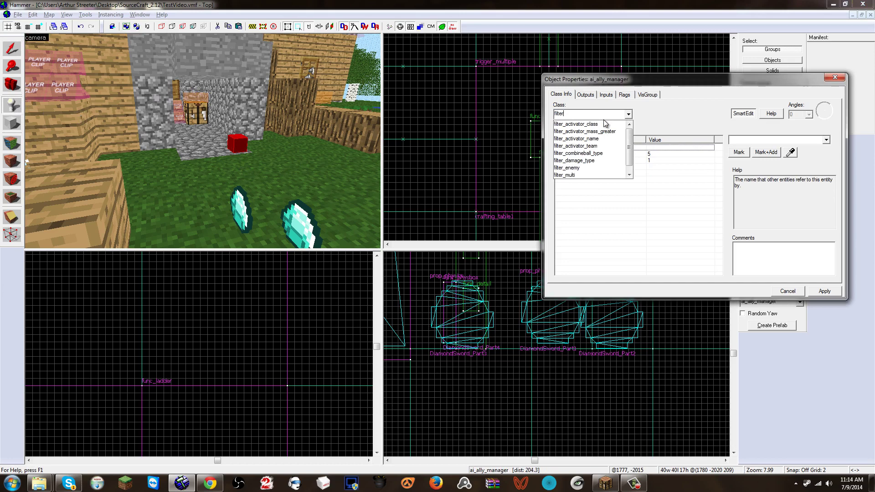
mouse_move(628, 147)
left_mouse_down()
mouse_move(634, 164)
mouse_move(630, 131)
mouse_move(628, 159)
left_mouse_up()
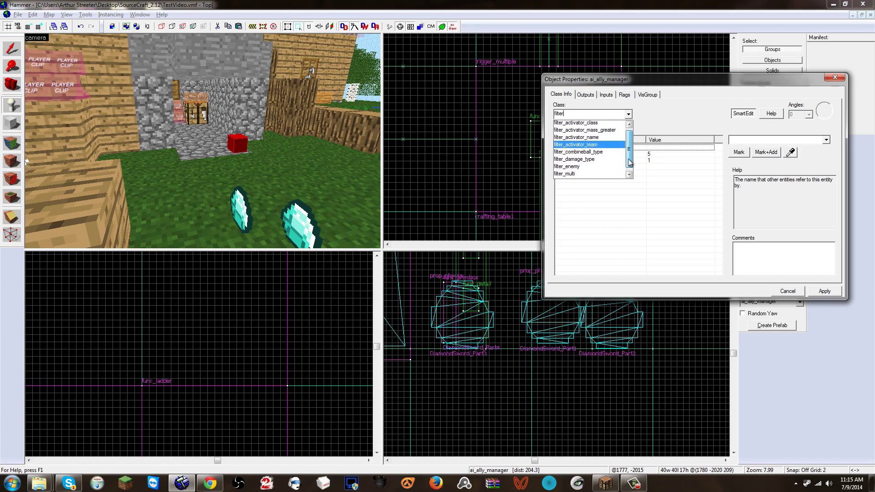
left_click(579, 169)
left_click(817, 294)
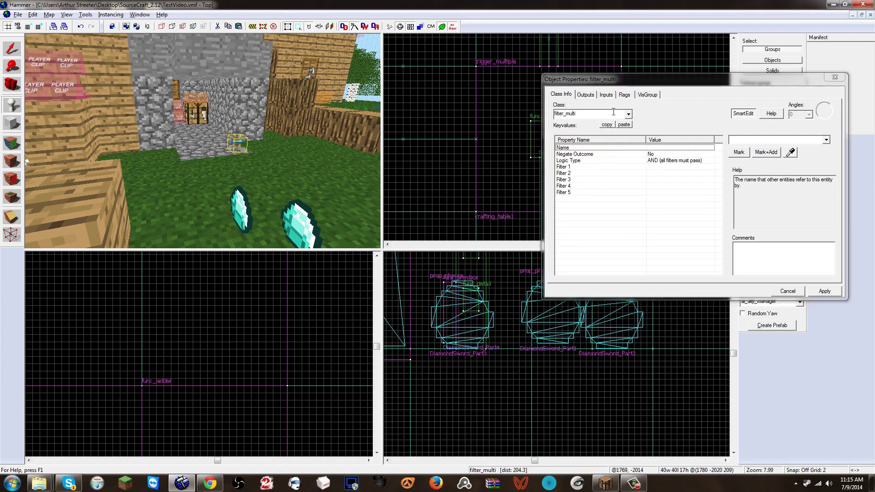
Change the class of the new point entity to filter_activator_class
left_click_drag(613, 113, 545, 117)
type("filter")
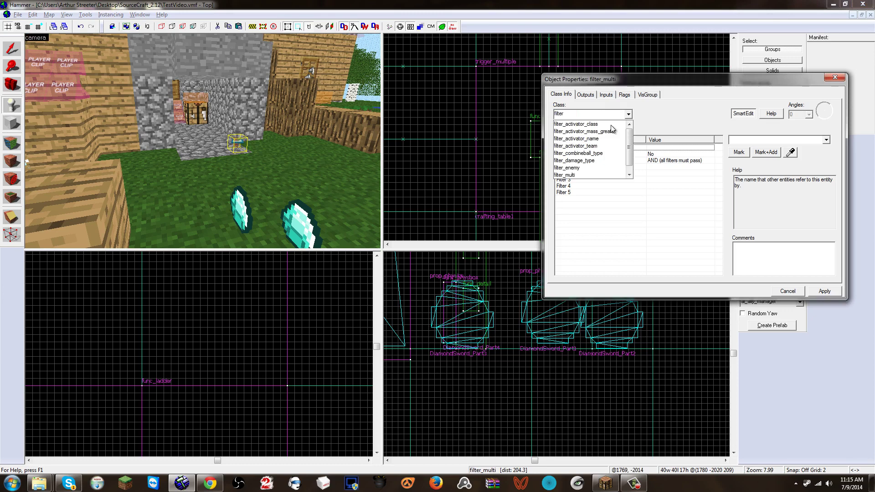
left_click(612, 128)
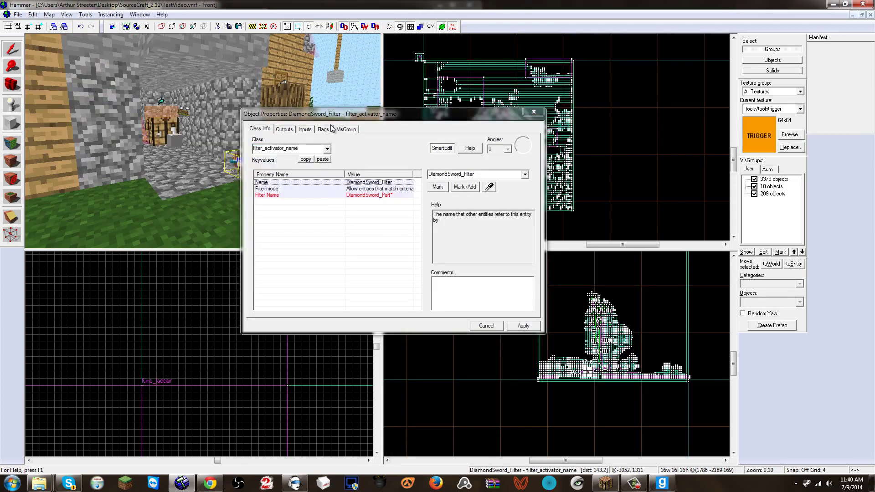
Examine the finished DiamondSword_Filter entity's class, filter_activator_name, along with its keyvalues and its place near the crafting table
key("z")
key("z")
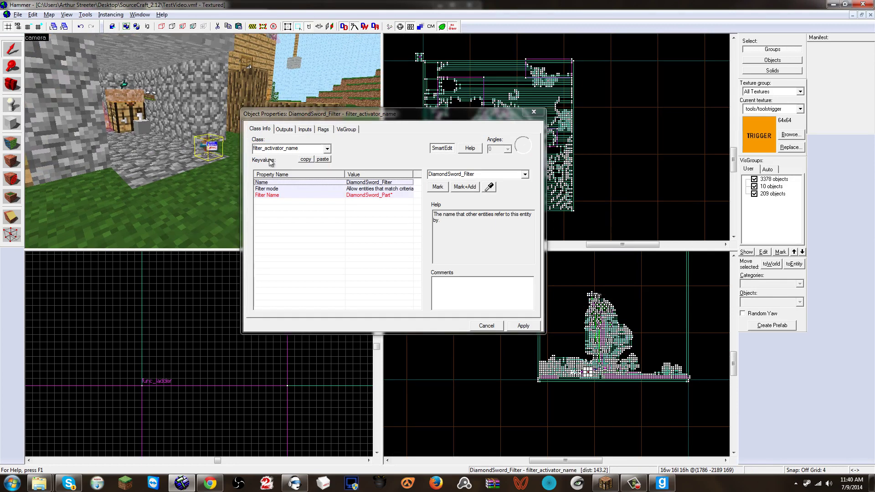
left_click(327, 149)
scroll(315, 173, "up", 2)
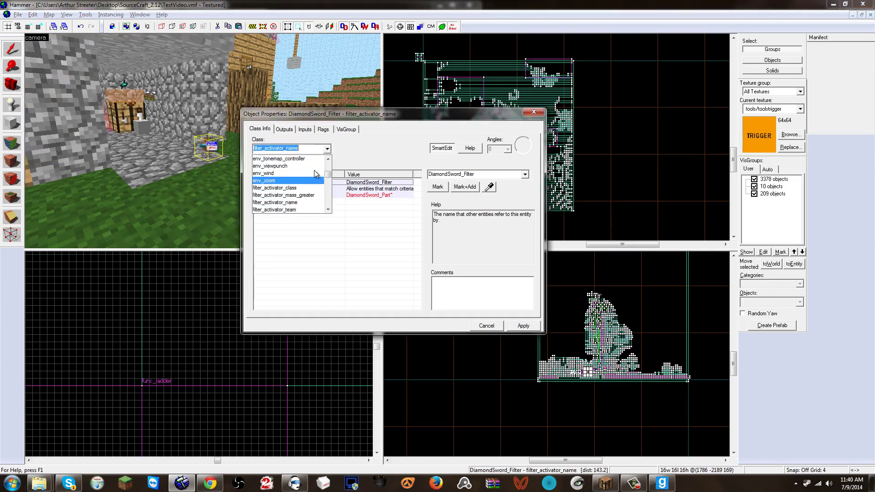
left_click(327, 149)
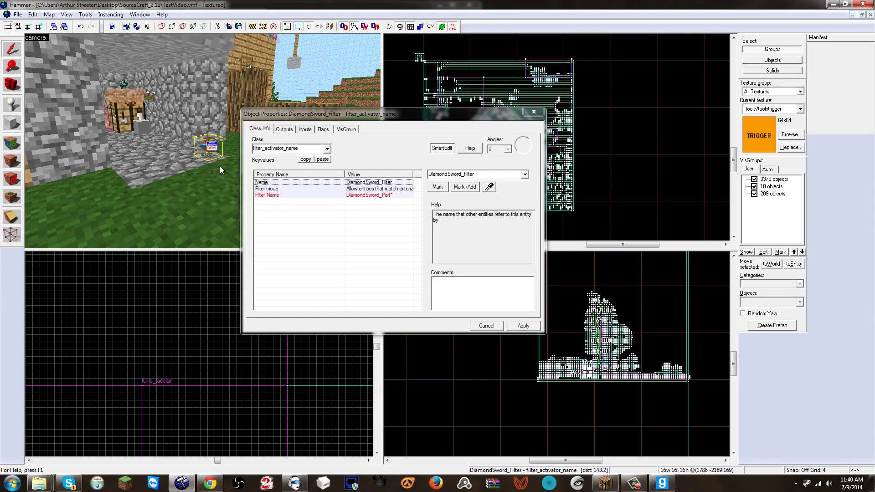
left_click_drag(283, 117, 283, 107)
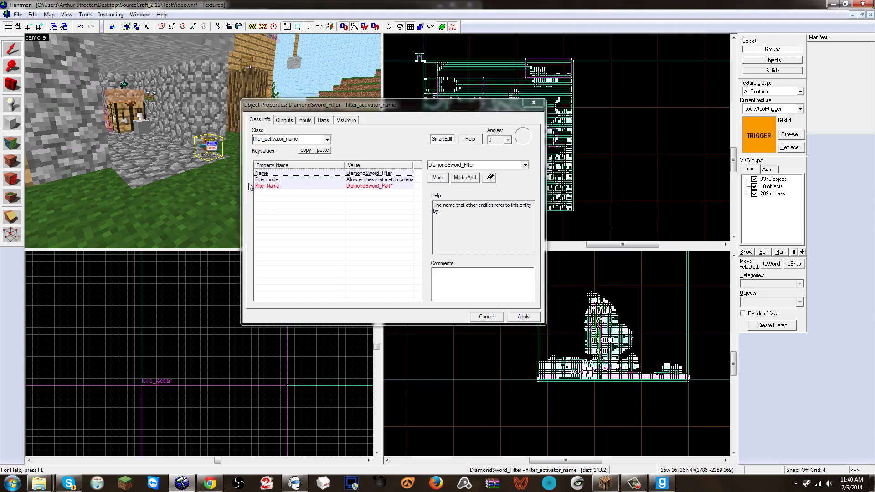
left_click(300, 139)
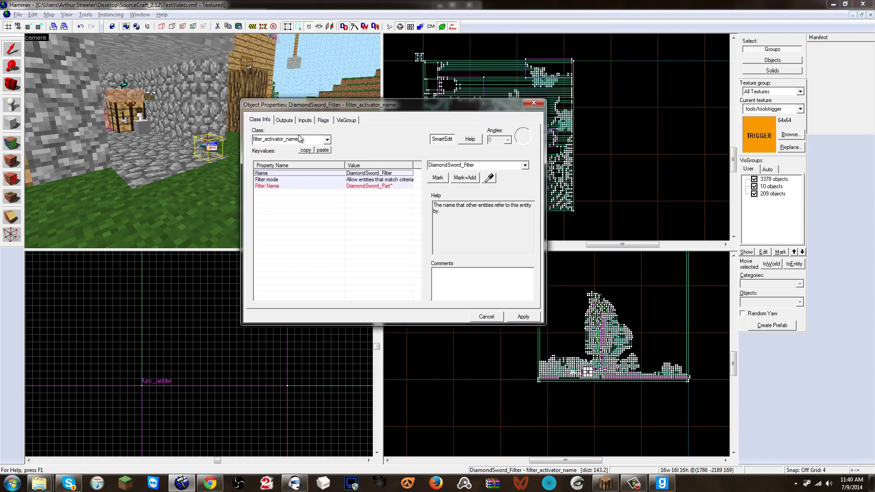
left_click(327, 140)
left_click(328, 140)
key("z")
key("w")
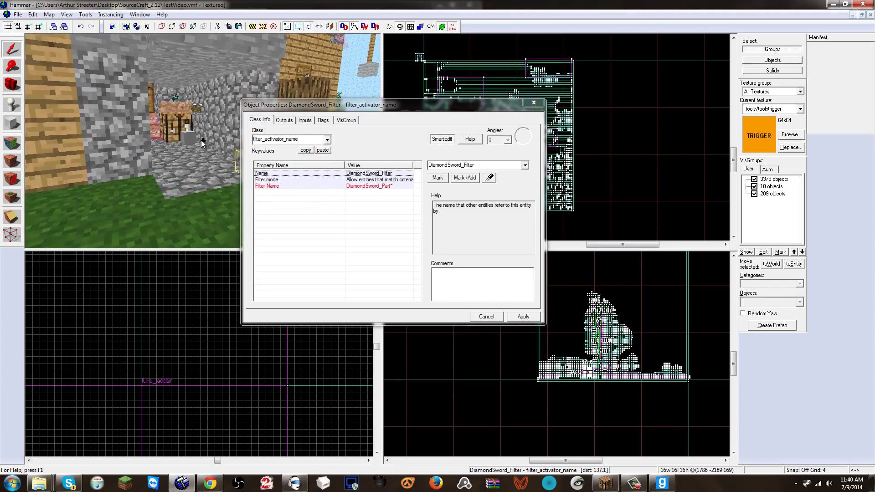
key("a")
key("z")
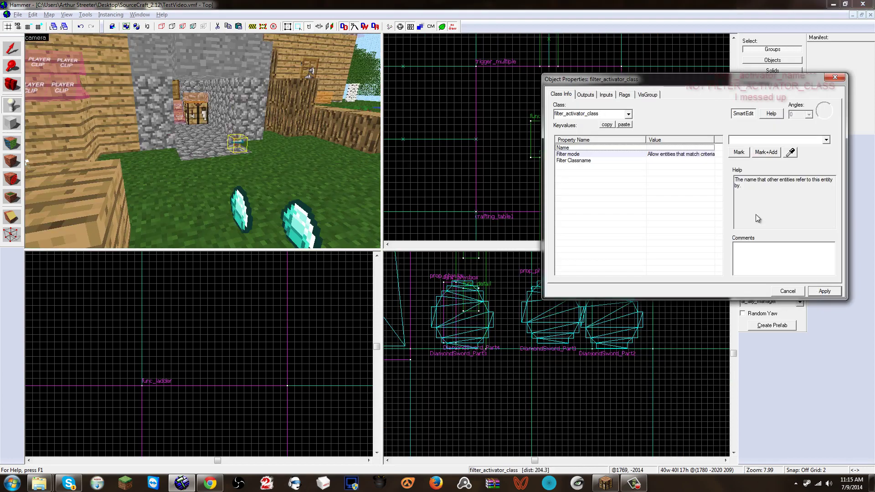
Name the filter_activator_class entity DiamondSword_Filter and apply the change
left_click(667, 160)
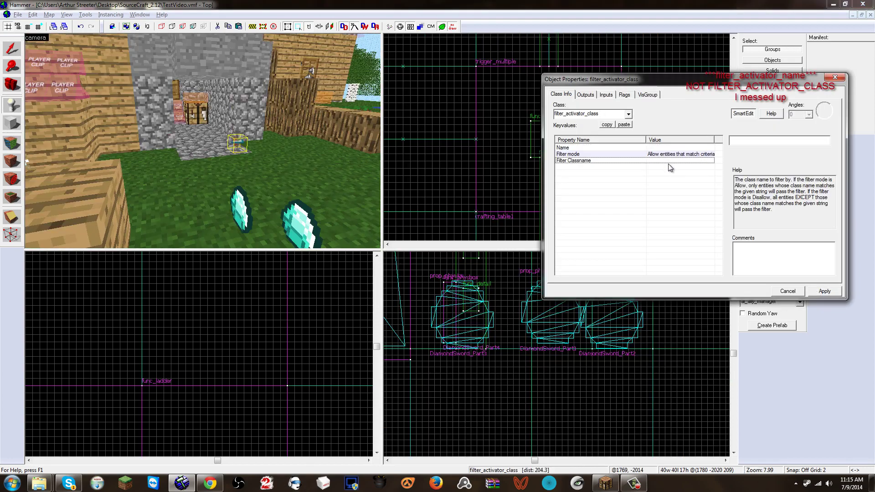
left_click(668, 155)
left_click(666, 147)
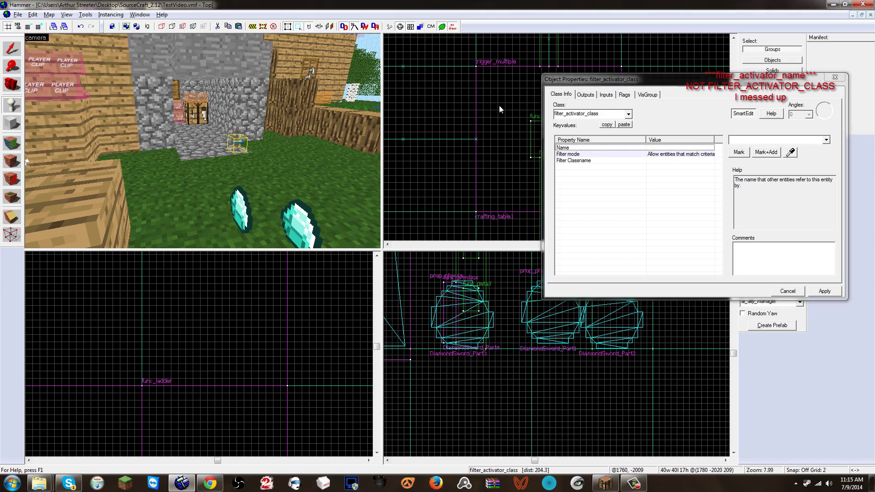
left_click(731, 143)
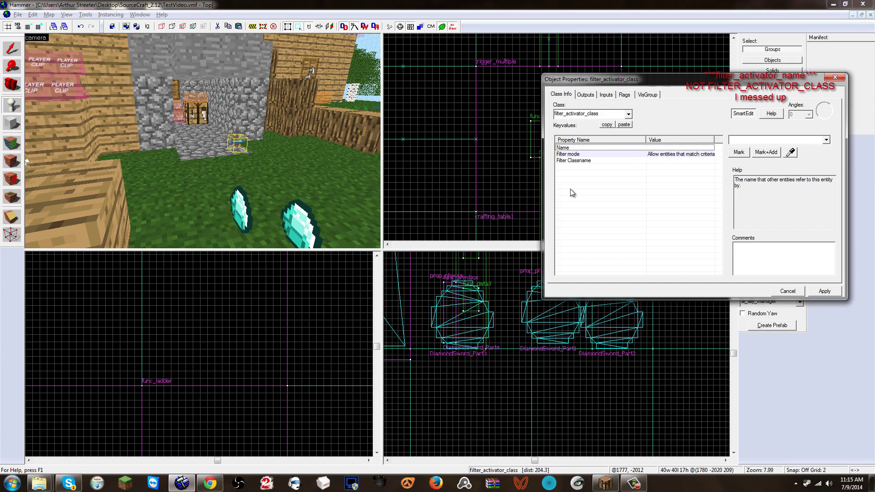
left_click(798, 140)
type("Diamond")
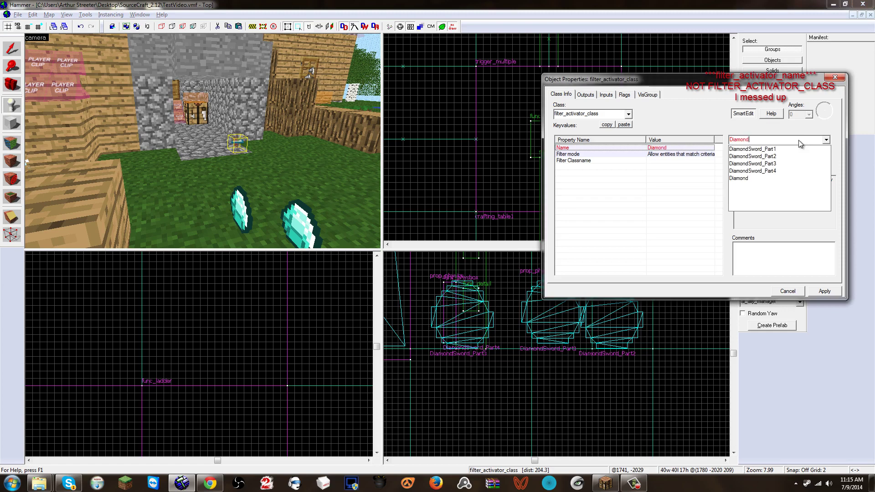
type("Sword_Filter")
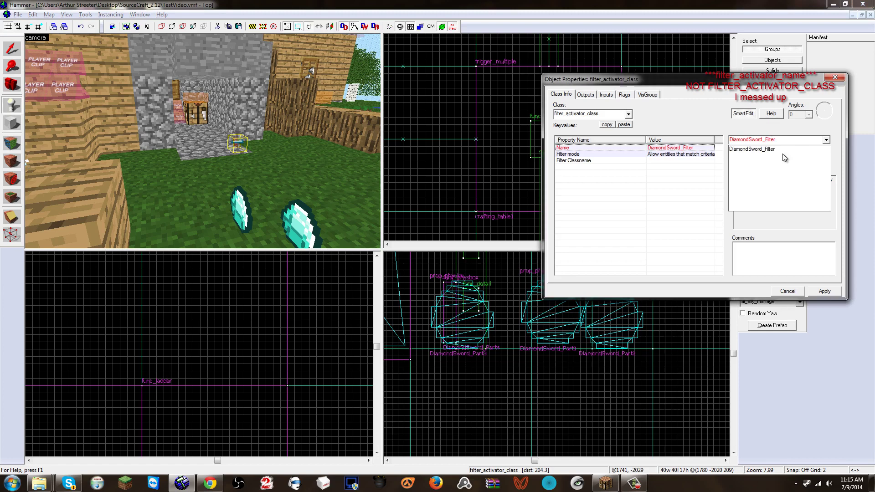
left_click(825, 293)
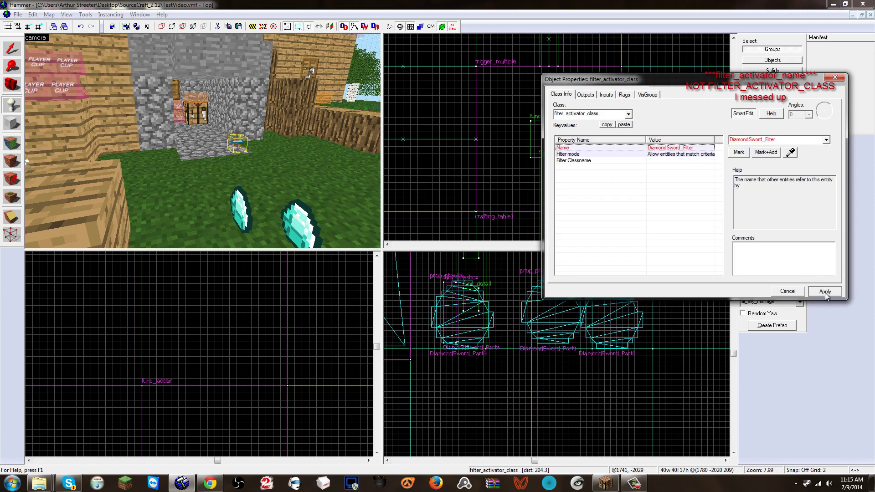
Look at the filter's Filter Classname keyvalue and check the names of the three diamond props on the grass
left_click(665, 161)
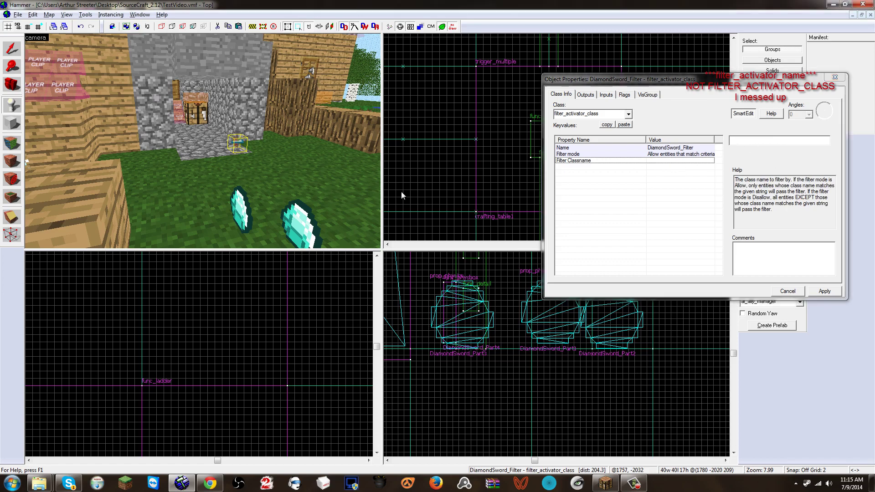
left_click(245, 211)
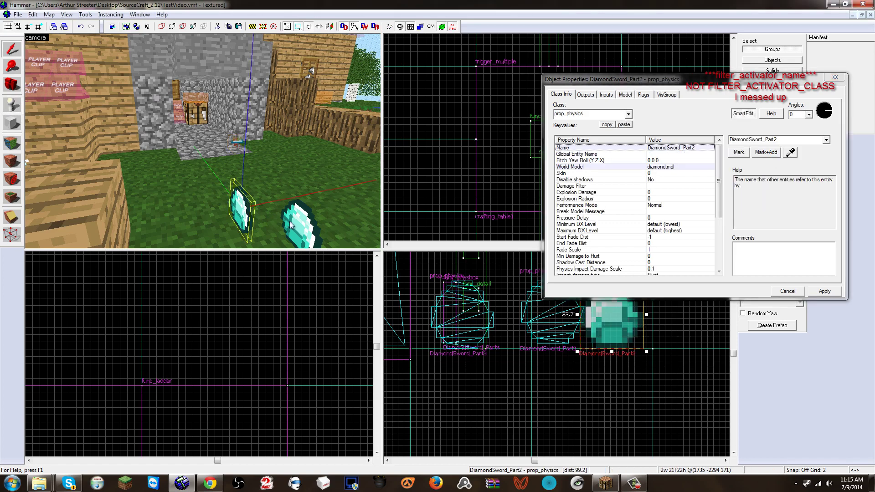
left_click(298, 230)
key("z")
key("s")
key("z")
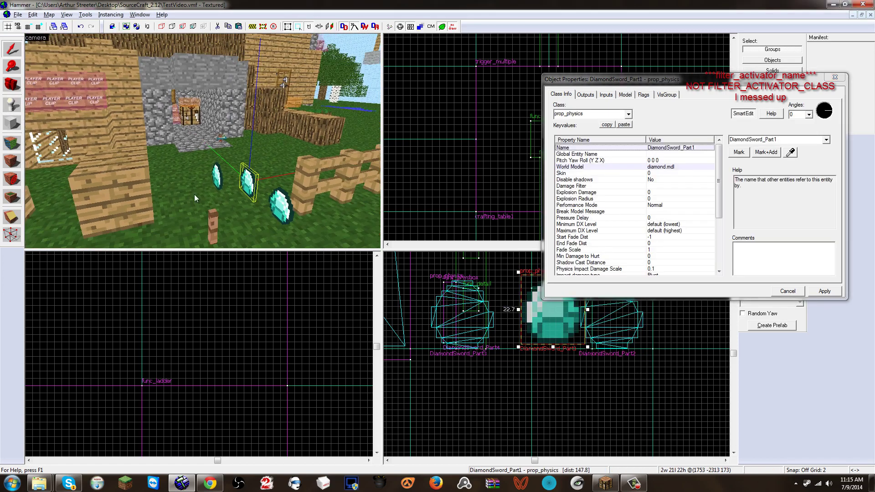
left_click(215, 216)
left_click(282, 204)
left_click(251, 184)
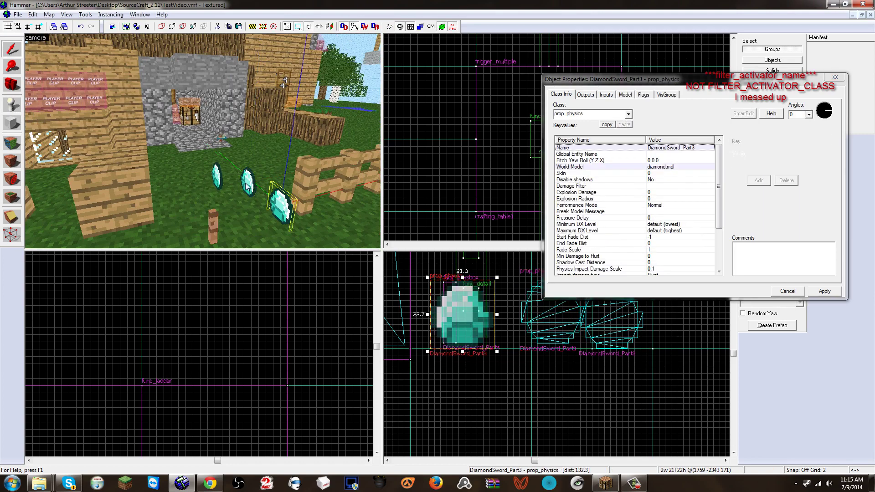
left_click(218, 183)
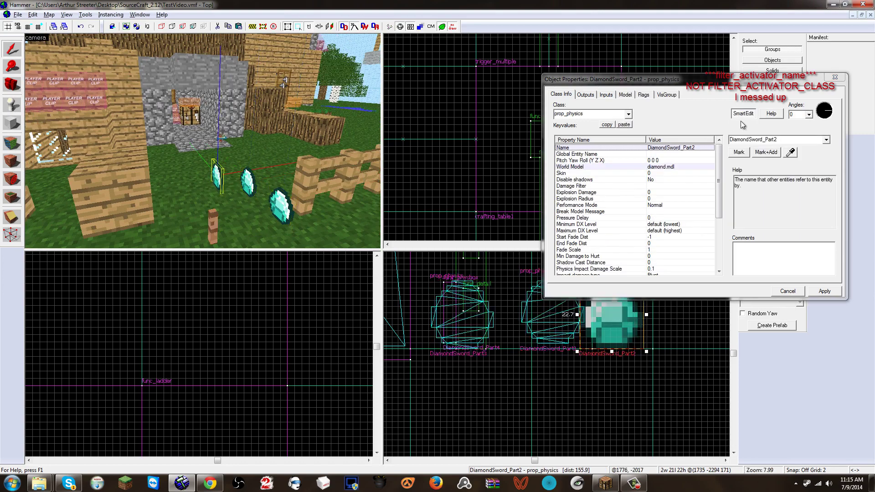
Set the Filter Classname of DiamondSword_Filter to DiamondSword_Part* and apply it
left_click(216, 145)
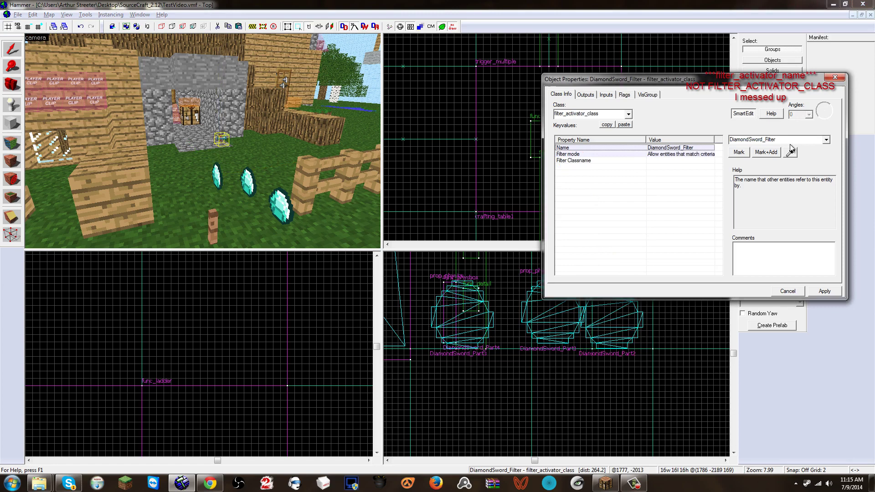
left_click(673, 162)
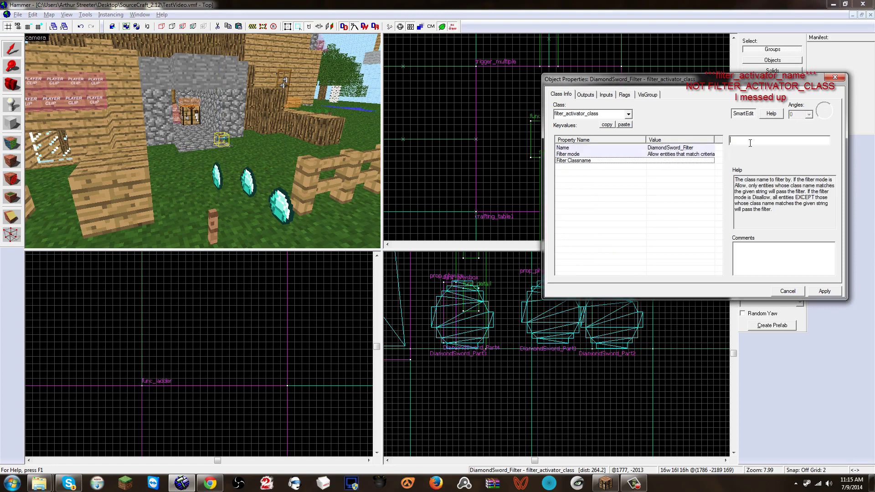
type("DiamondSword_Part*")
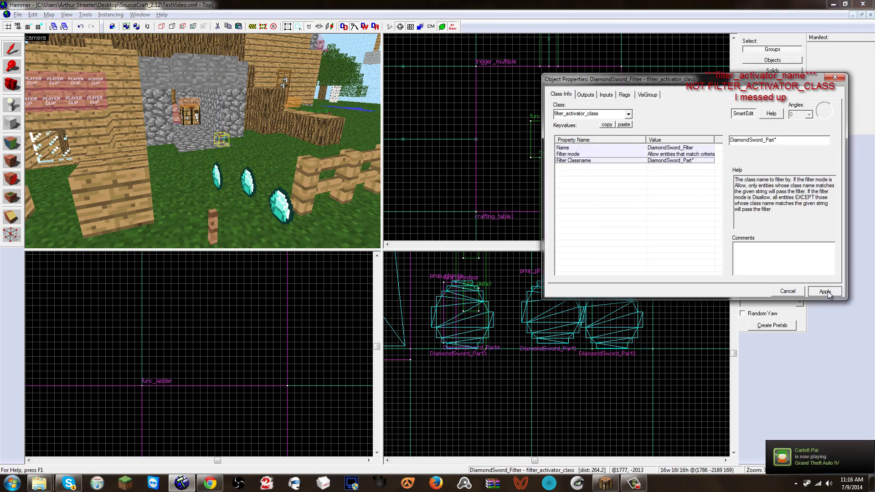
Compare the filter's Filter Classname with the names of the three diamond props
left_click(246, 187)
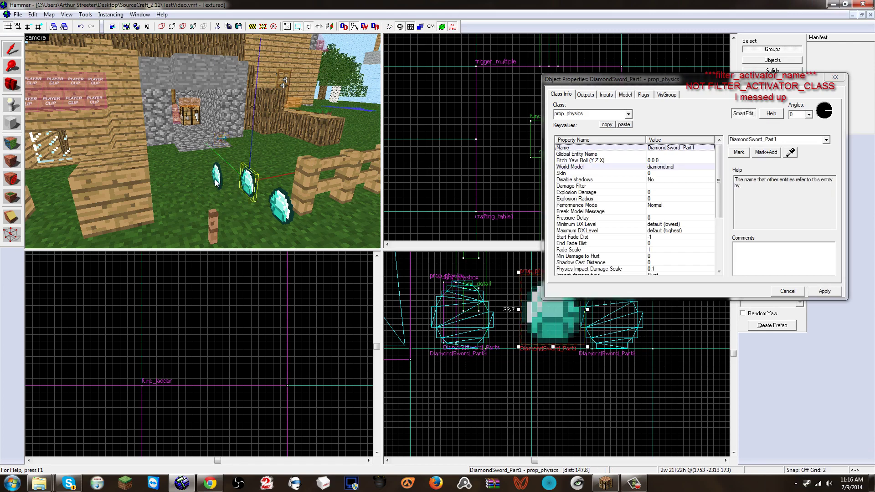
left_click(198, 136)
left_click(221, 140)
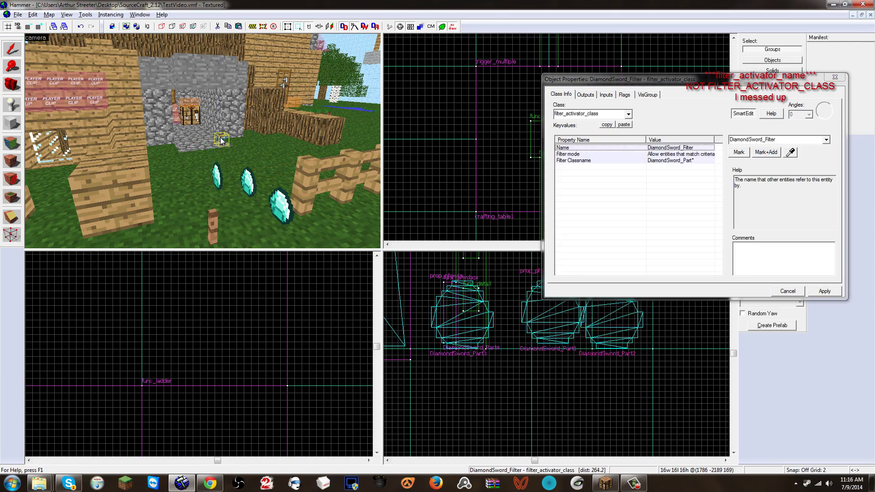
left_click(674, 162)
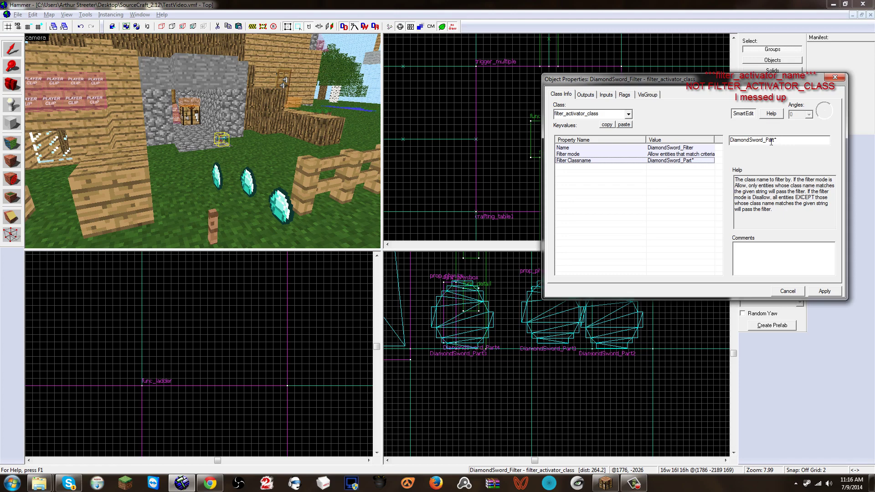
left_click(824, 291)
left_click(215, 178)
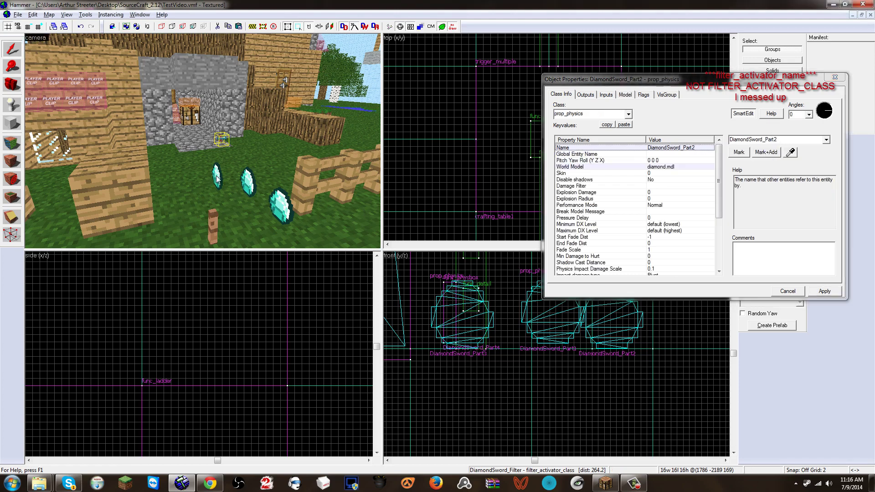
left_click(248, 183)
left_click(281, 207)
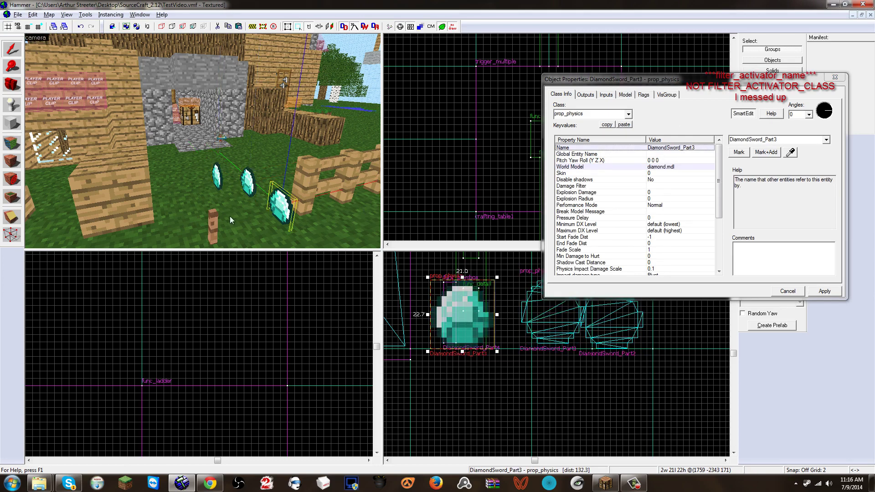
left_click(222, 139)
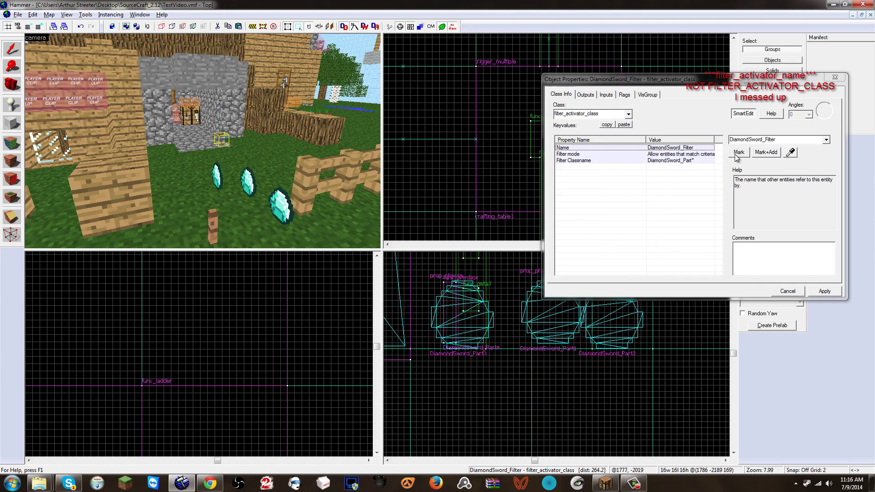
Set the Filter Name of the crafting_table1 trigger_multiple to DiamondSword_Filter
left_click(698, 161)
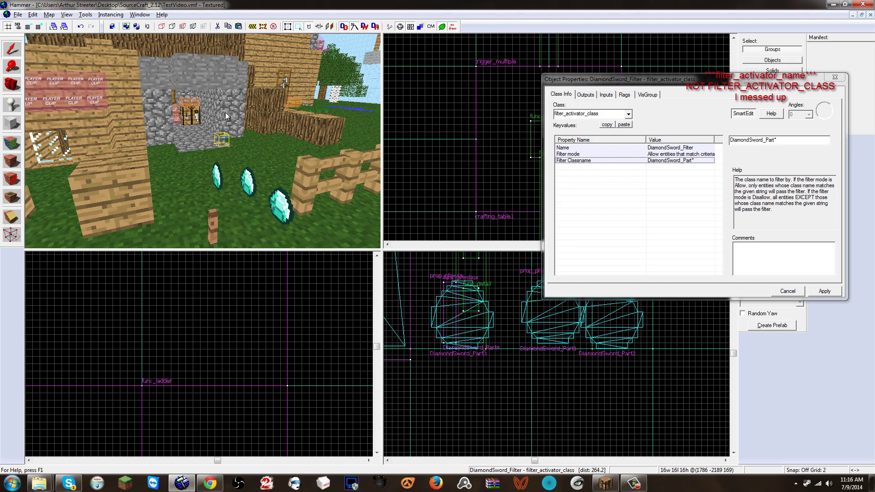
left_click(200, 110)
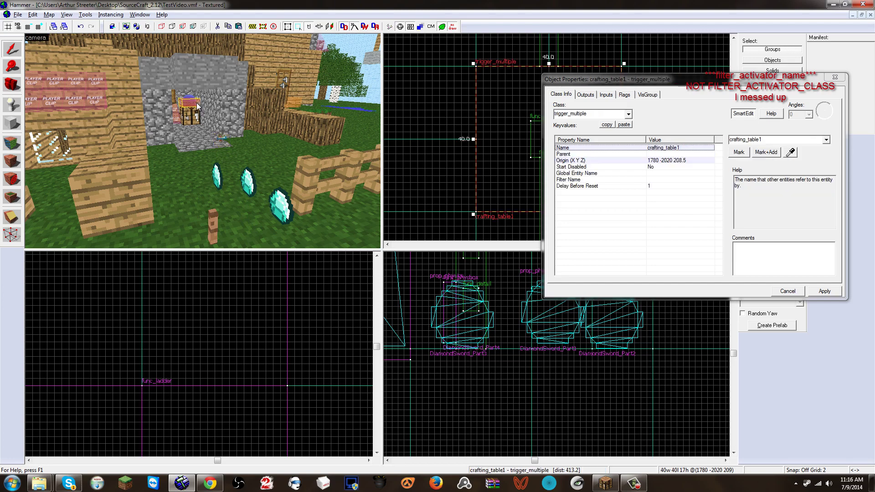
left_click(660, 180)
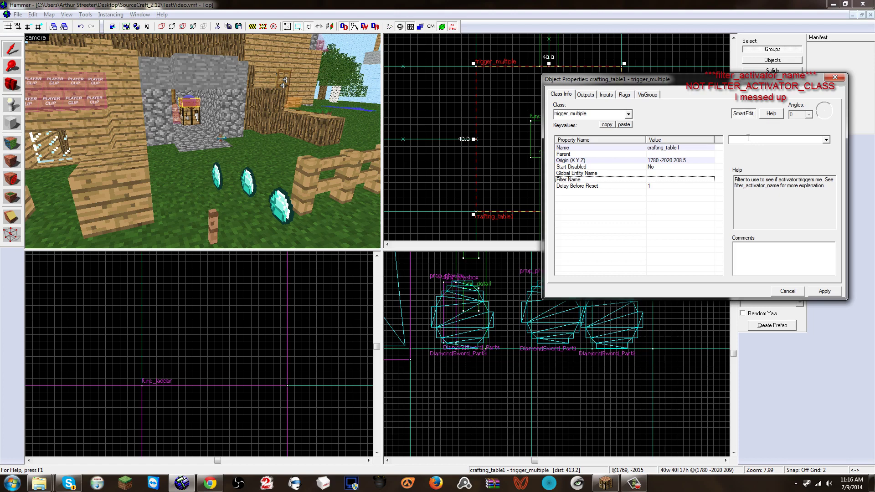
type("DiamondSword_Filter")
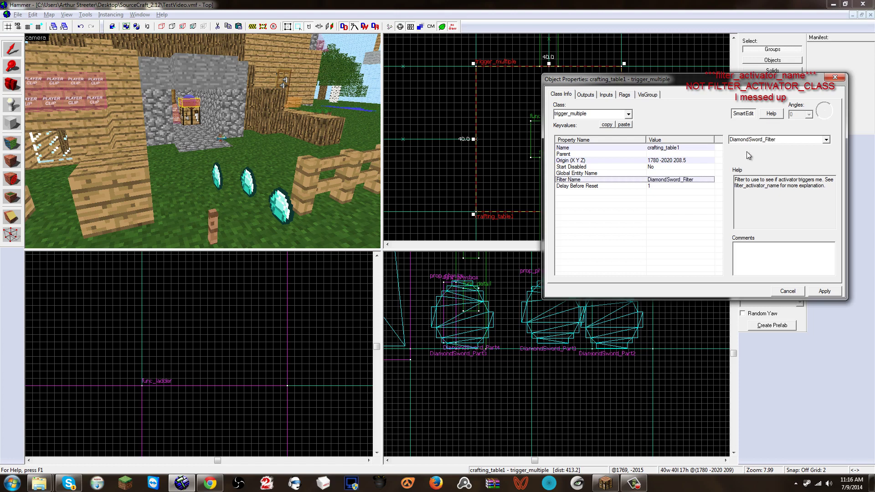
left_click(200, 173)
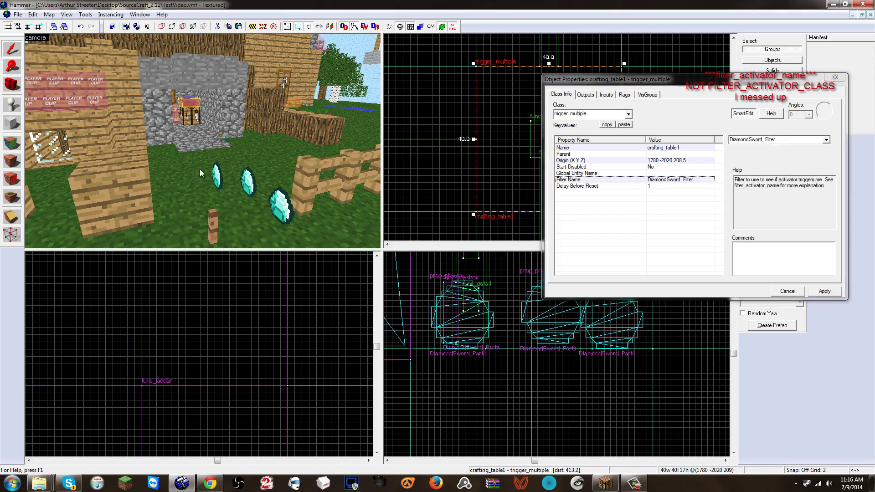
Compare the properties of the DiamondSword_Filter entity with those of the crafting table's trigger
left_click(224, 142)
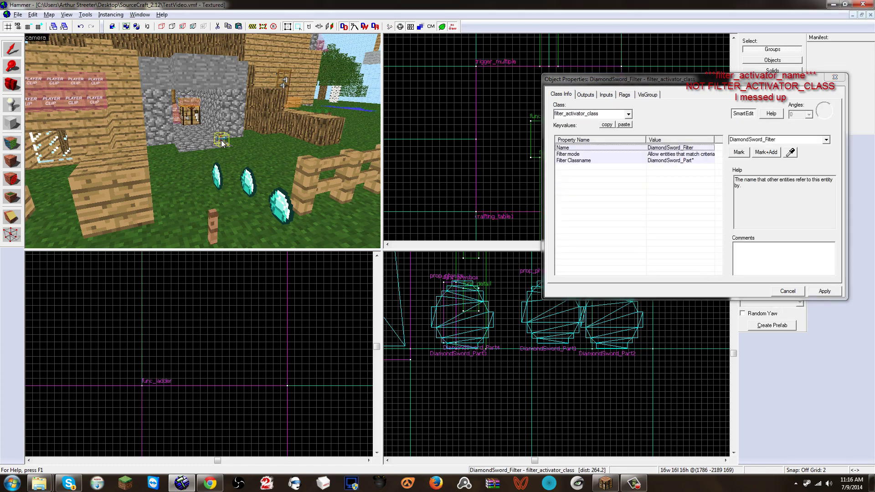
left_click(190, 107)
left_click(219, 139)
left_click(192, 107)
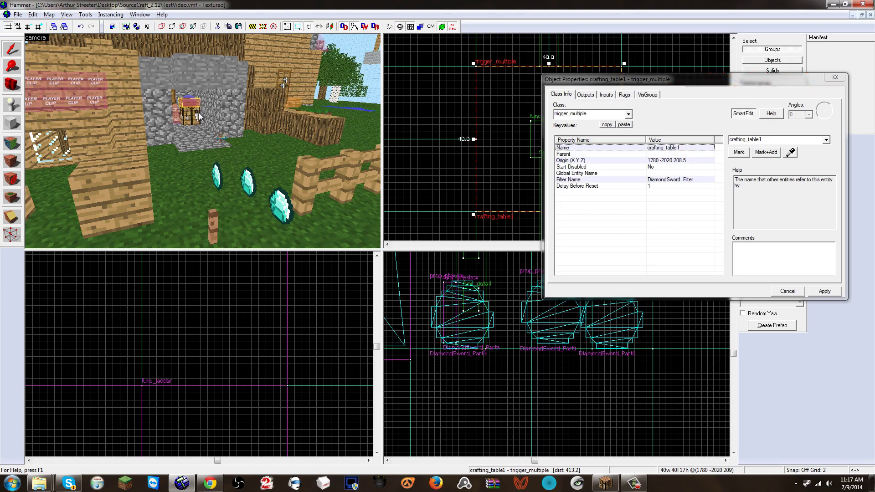
Examine the trigger on top of the crafting table and the three diamonds on the grass
key("z")
key("w")
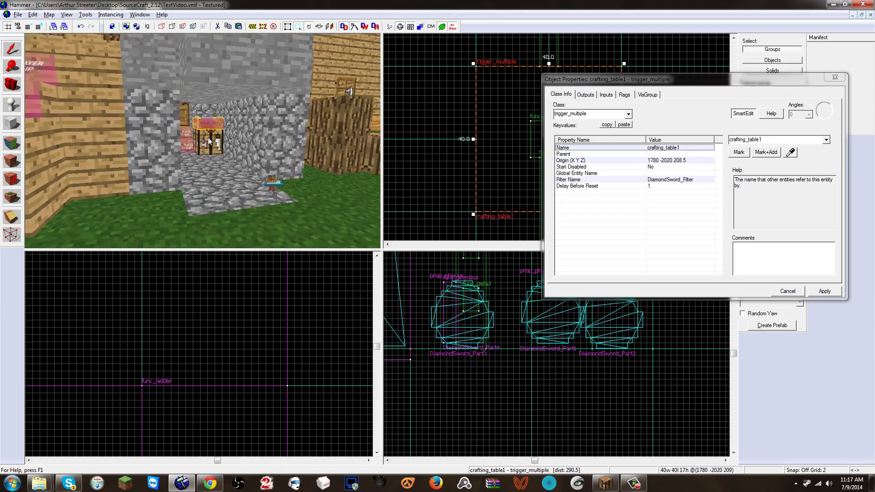
key("Left")
key("w")
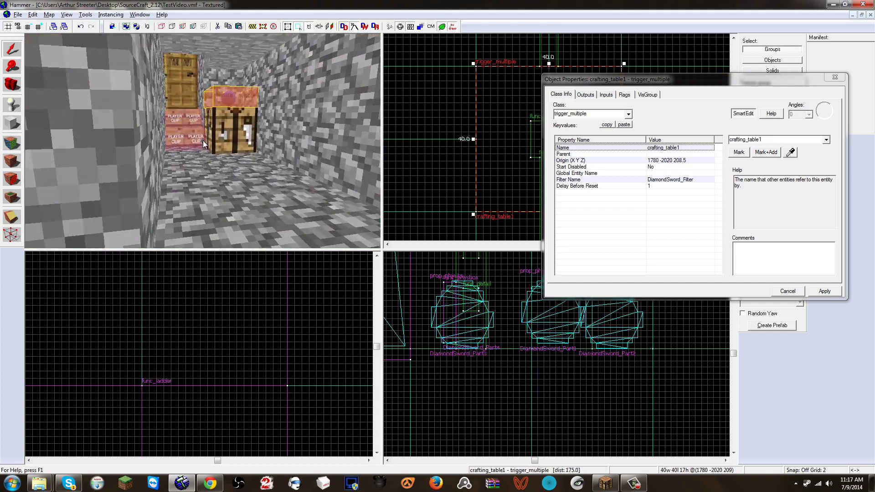
key("s")
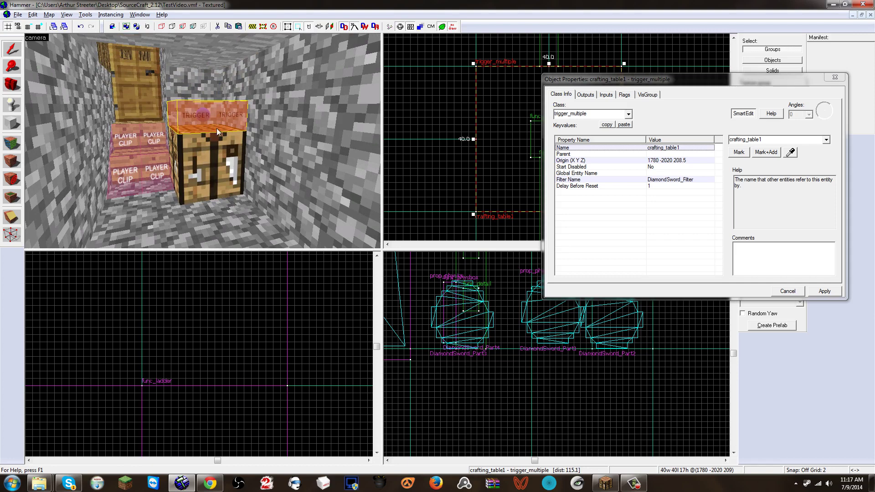
key("z")
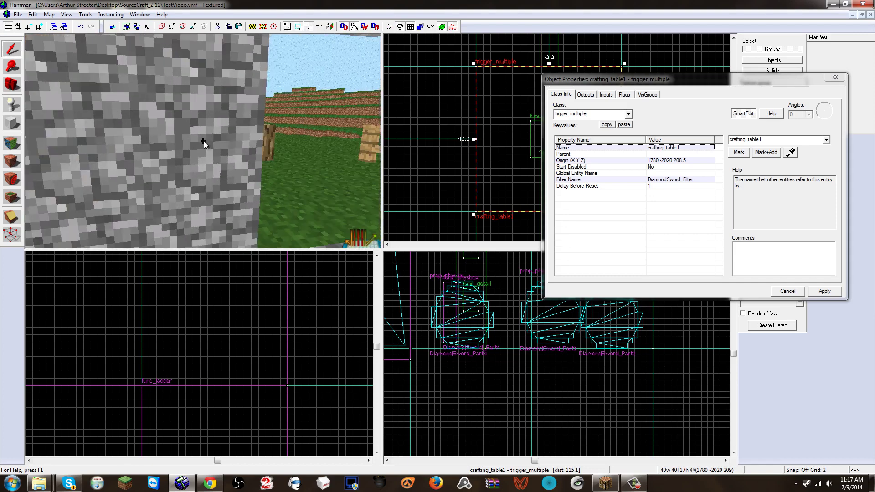
key("w")
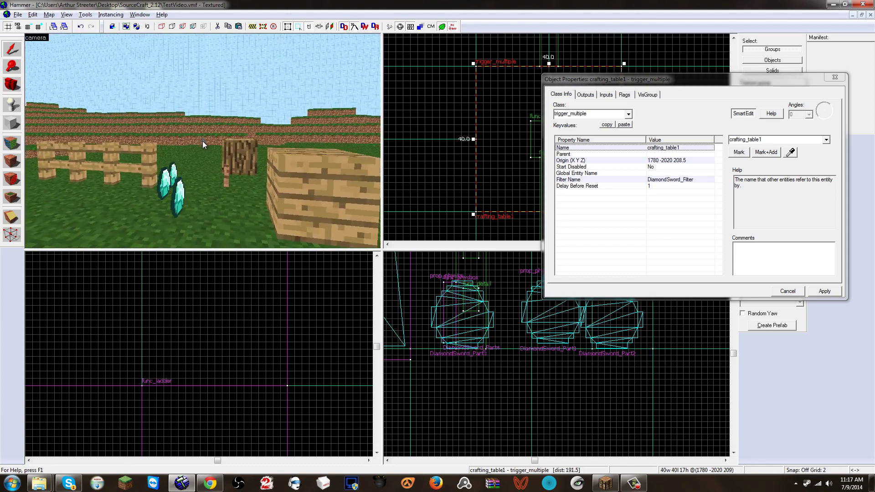
key("Left")
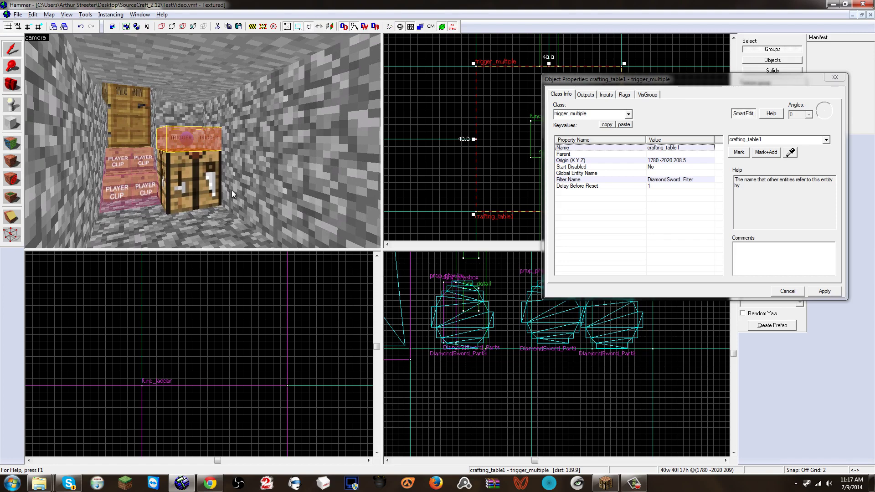
Place a new entity on the stone wall beside the crafting table and set its class to math_counter
left_click(12, 104)
left_click(256, 141)
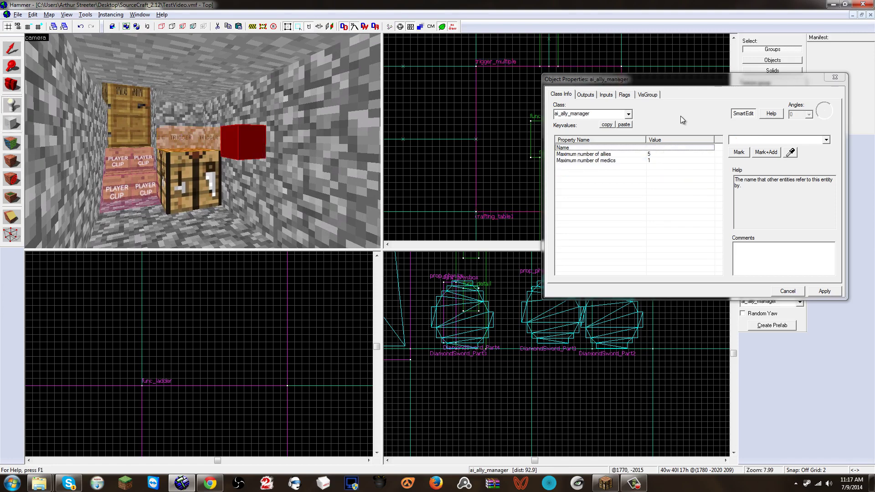
left_click(613, 115)
type("count")
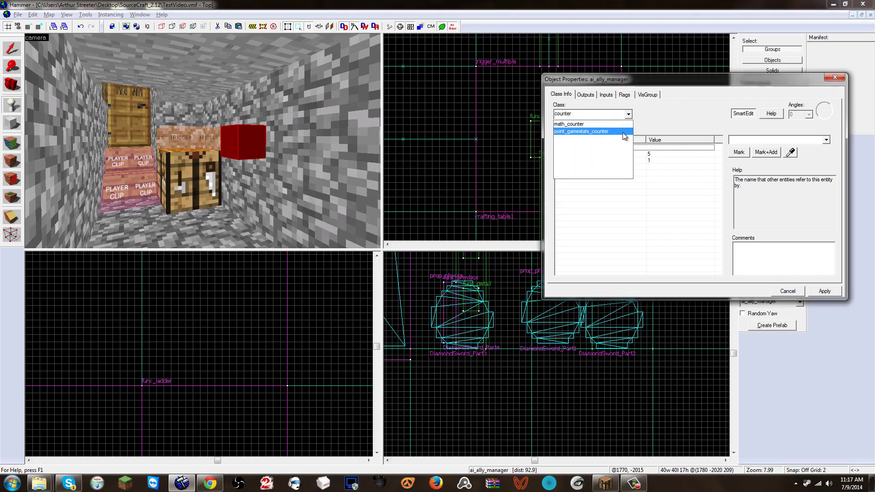
left_click(621, 131)
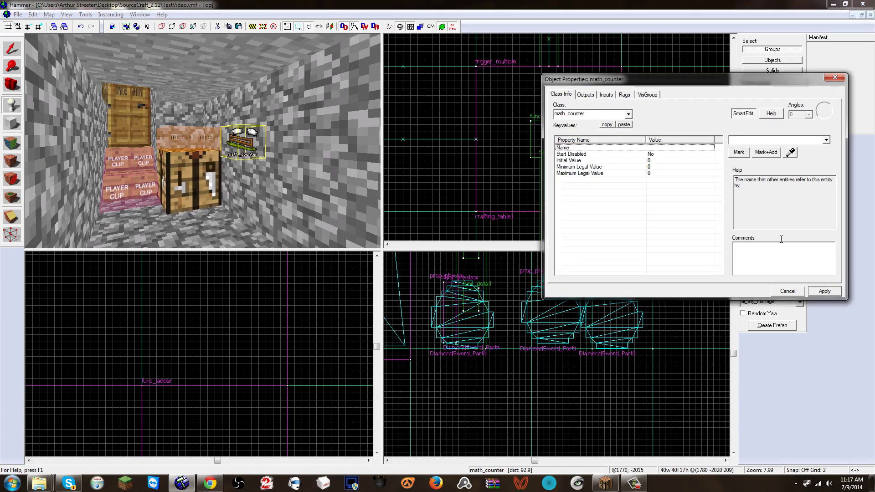
Set the math_counter's Maximum Legal Value to 4 and apply it
left_click(234, 144)
key("shift+s")
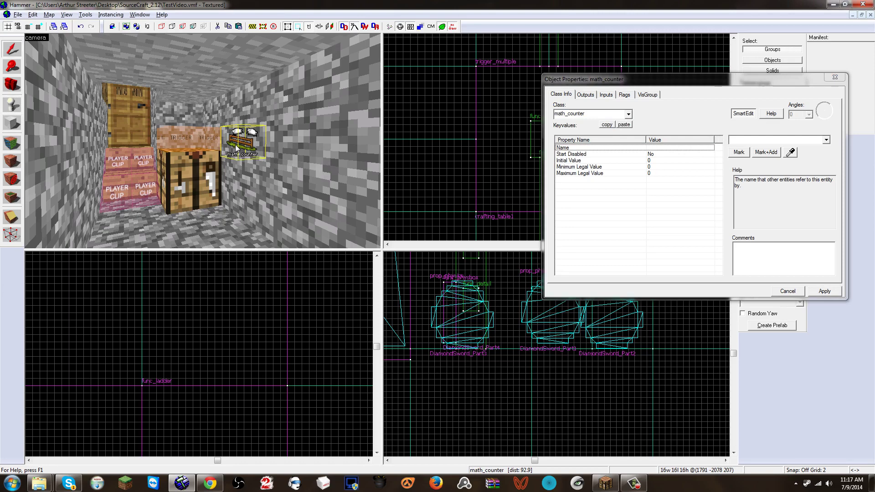
key("z")
key("w")
key("z")
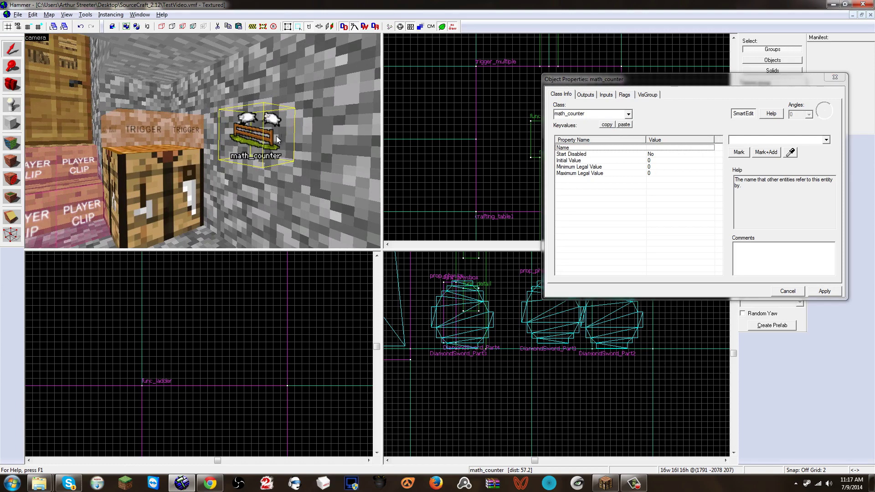
left_click(587, 173)
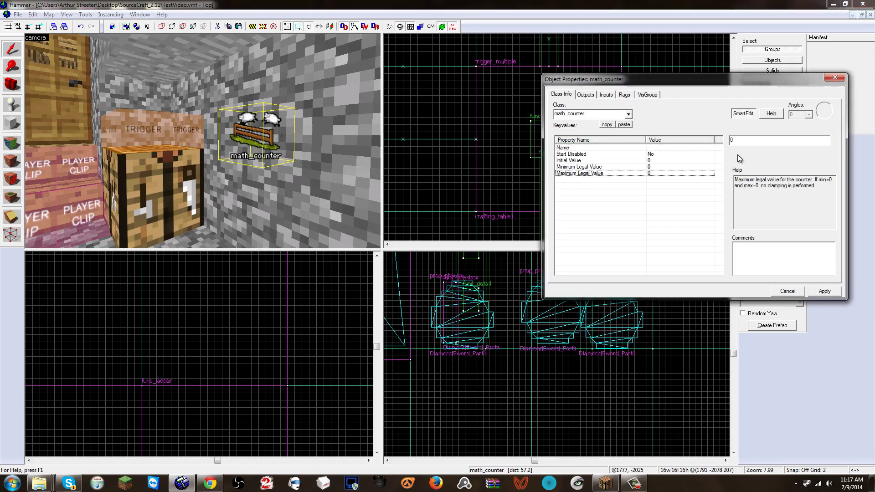
type("4")
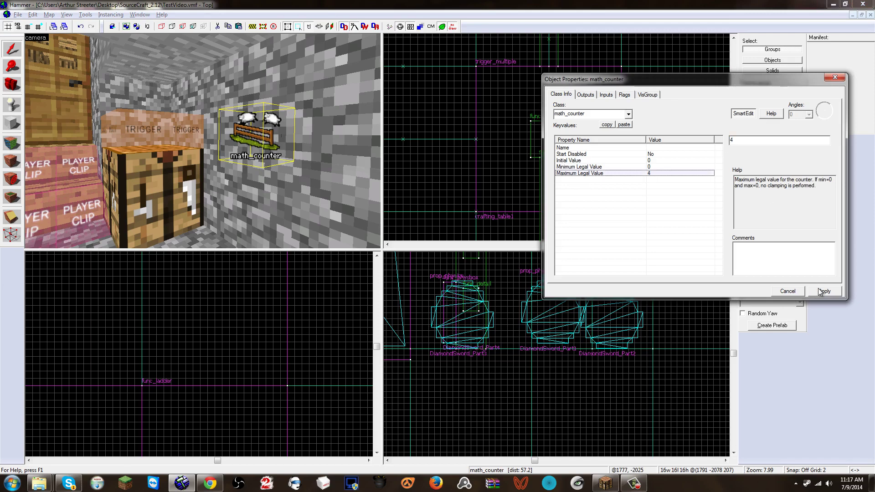
left_click(820, 291)
Name the math_counter DiamondSword_Counter and apply the change
left_click(667, 148)
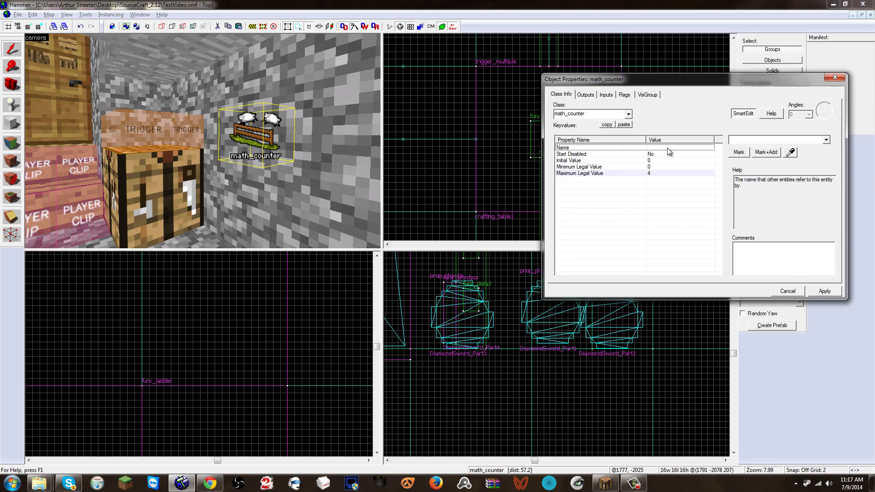
left_click(755, 139)
type("DiamondsW")
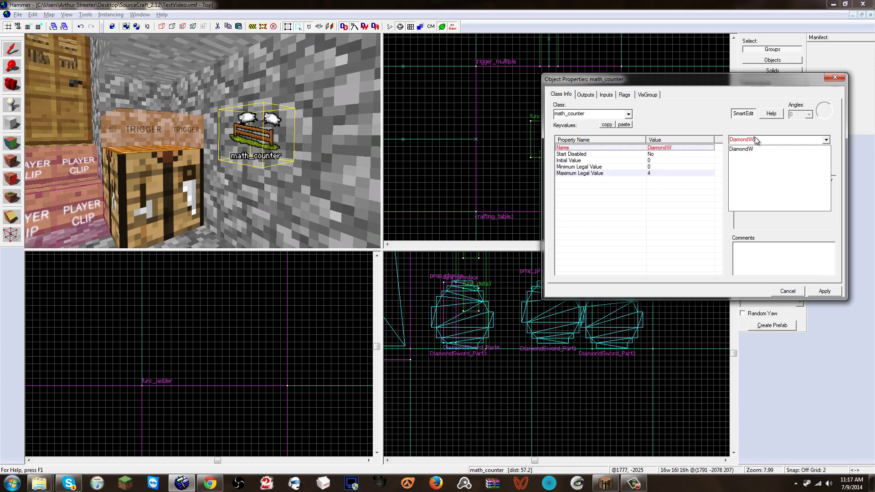
type("Sword_")
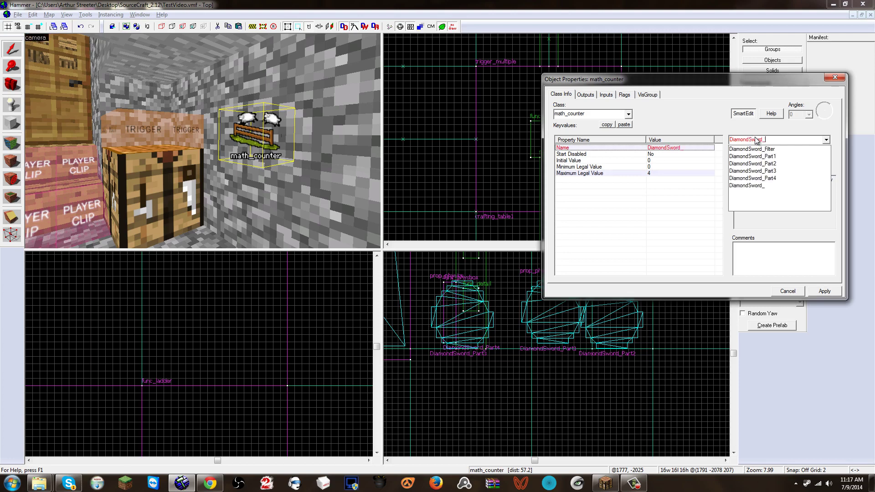
type("Counter")
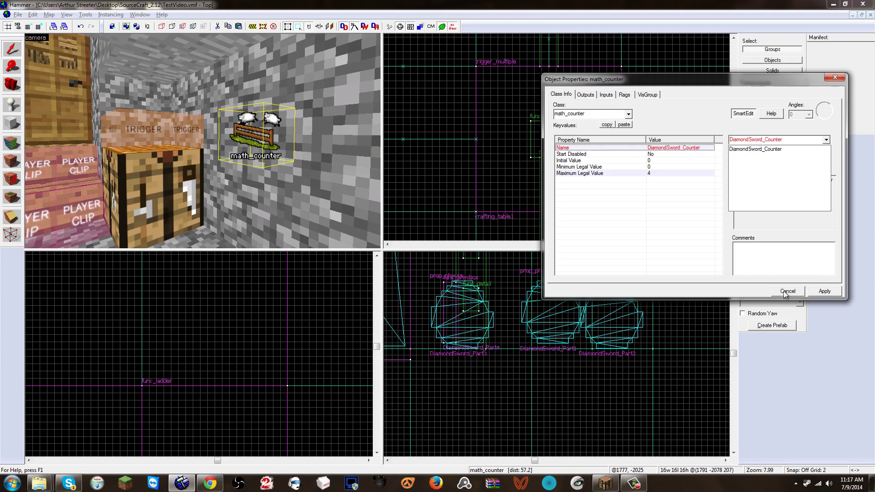
left_click(812, 293)
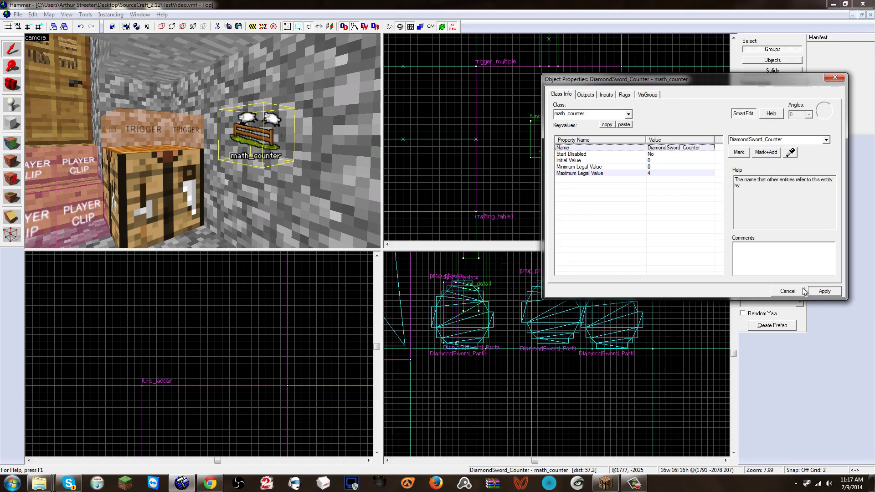
Add an OnTrigger output to the crafting table's trigger_multiple
left_click(163, 133)
left_click(585, 94)
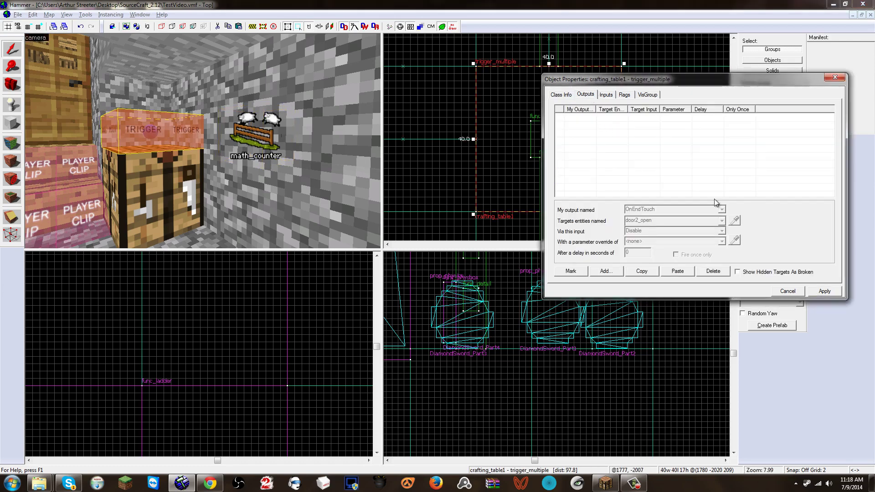
left_click(615, 271)
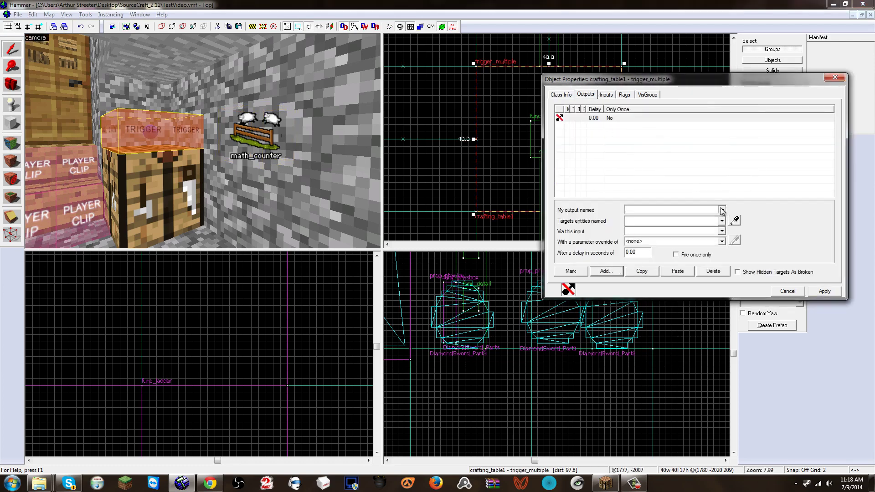
left_click(722, 209)
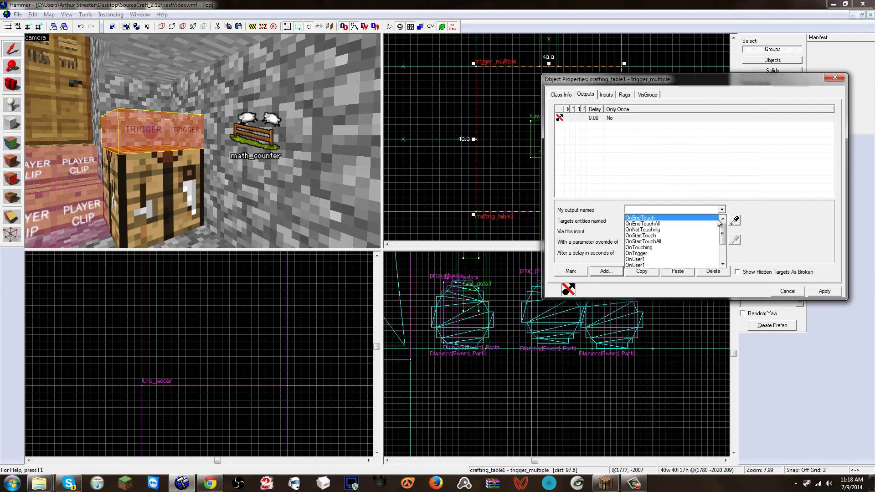
left_click(705, 253)
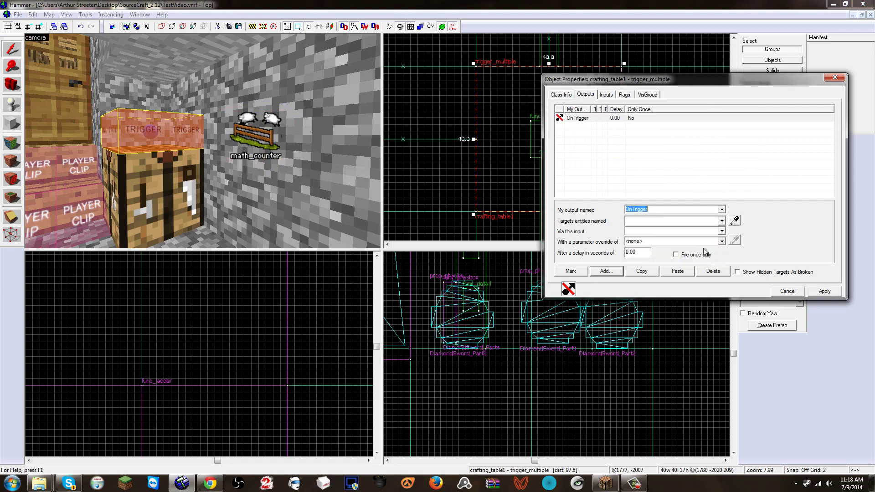
Target the OnTrigger output at DiamondSword_Counter via the Add input with a parameter override of 1
left_click(722, 223)
left_click(722, 222)
left_click(736, 220)
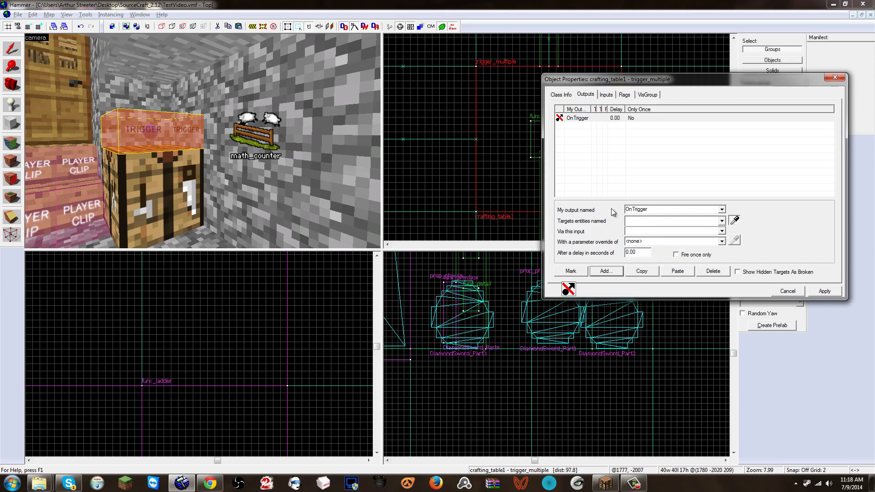
left_click(273, 136)
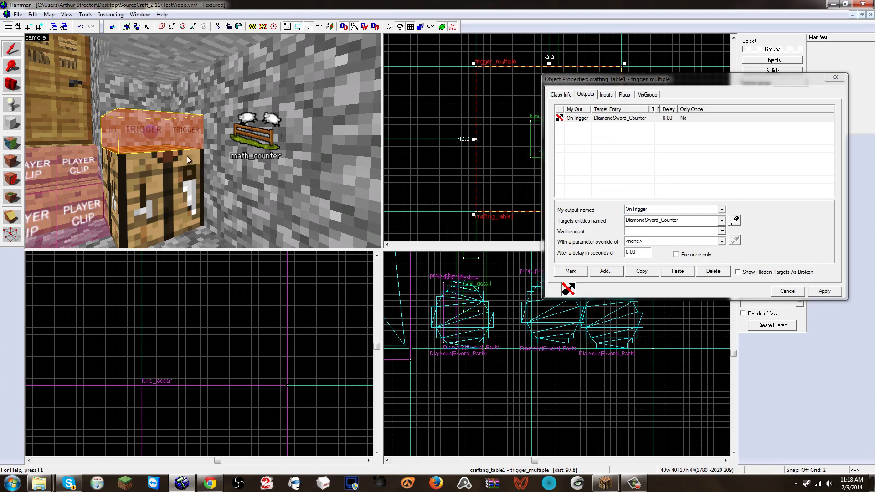
left_click(721, 231)
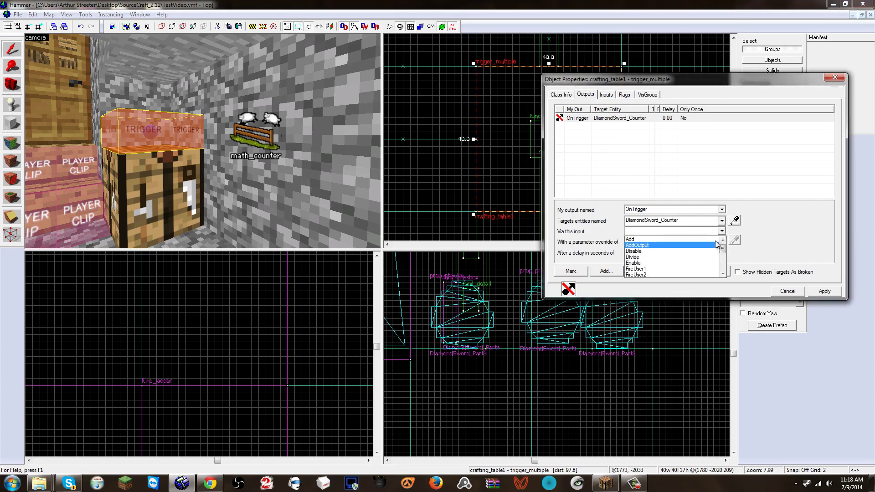
left_click(714, 241)
left_click(672, 241)
type("1")
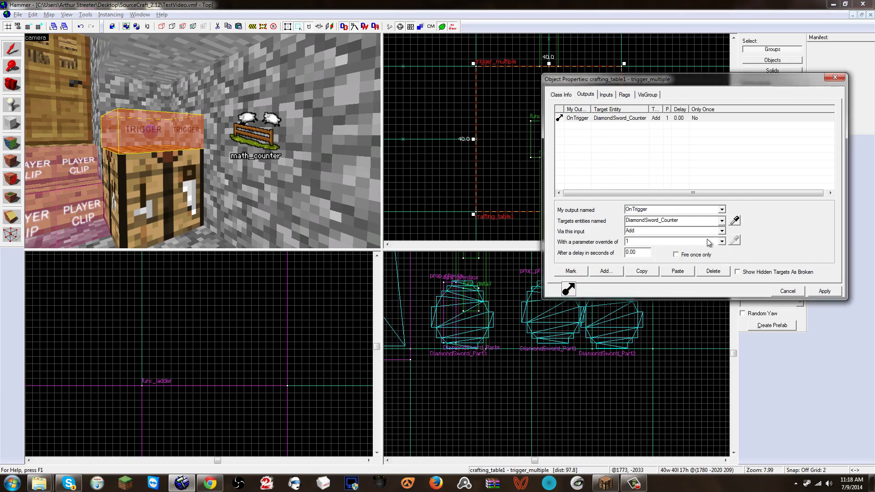
Look through the other inputs available for DiamondSword_Counter in the OnTrigger output
left_click(722, 231)
left_click_drag(723, 248, 729, 267)
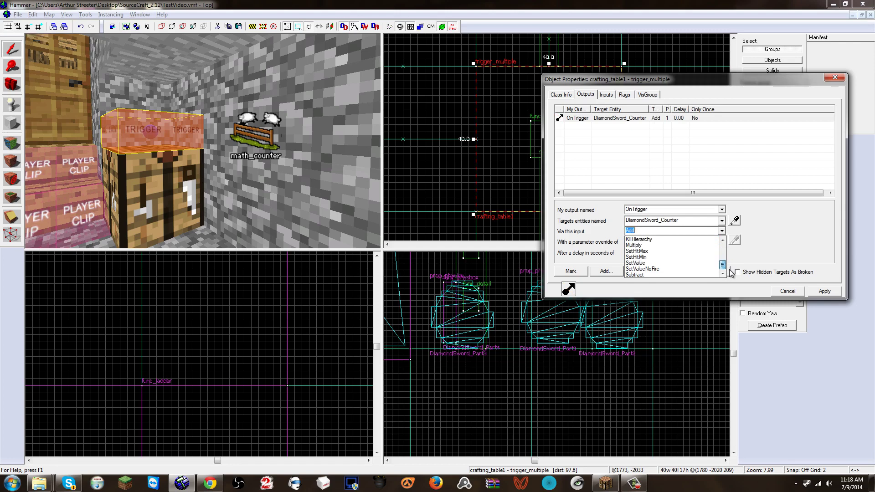
left_click_drag(722, 266, 722, 244)
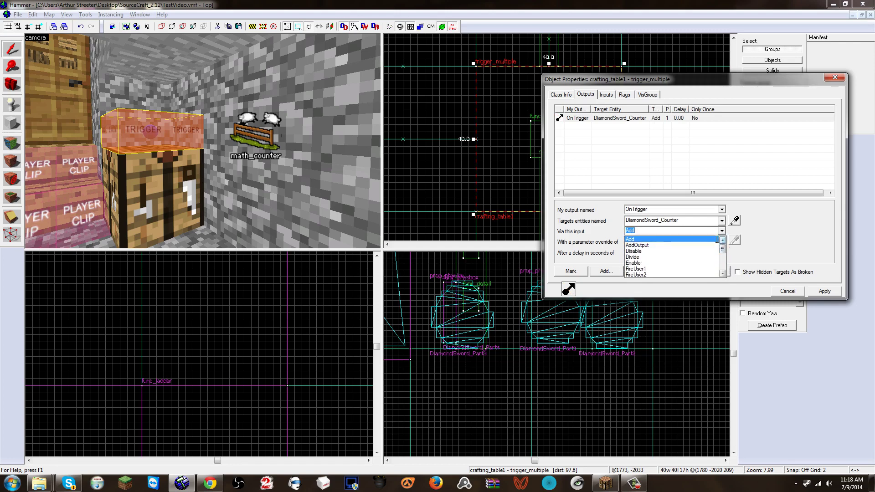
Keep Add as the input of the crafting table trigger's OnTrigger output and apply the change
left_click(688, 233)
left_click(813, 290)
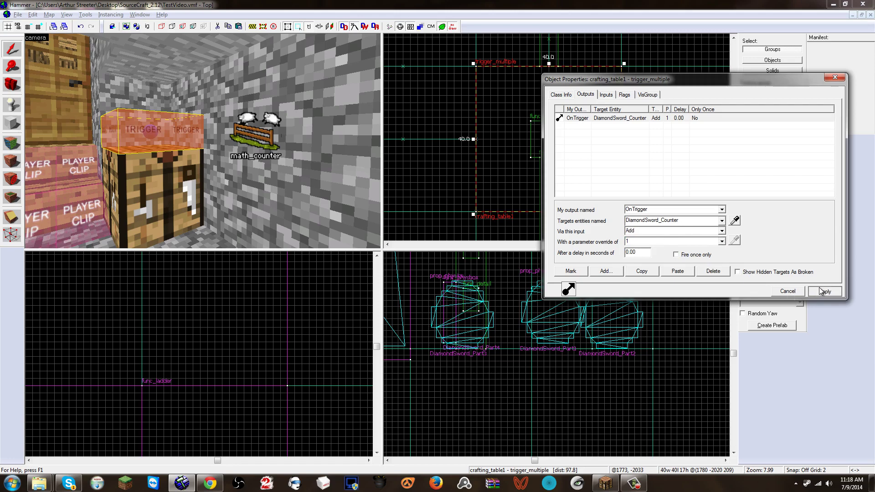
Examine the diamond pieces on the grass, the crafting table trigger and the math_counter beside it
left_click(248, 139)
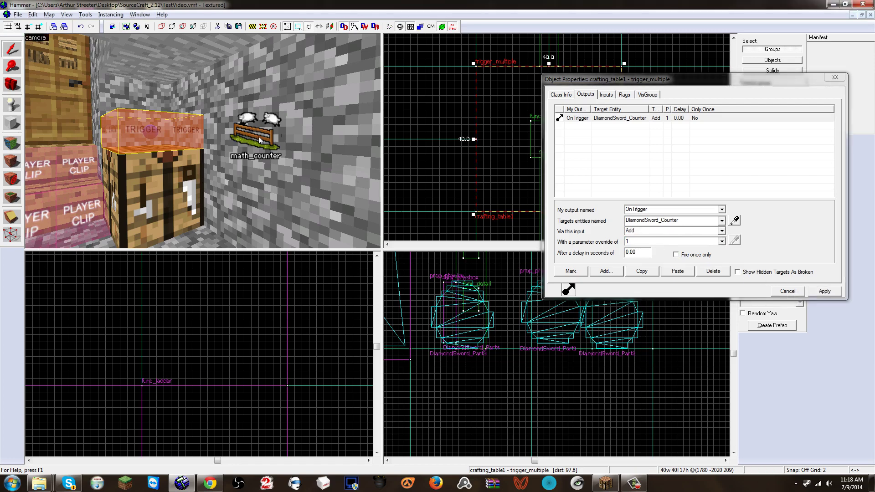
key("z")
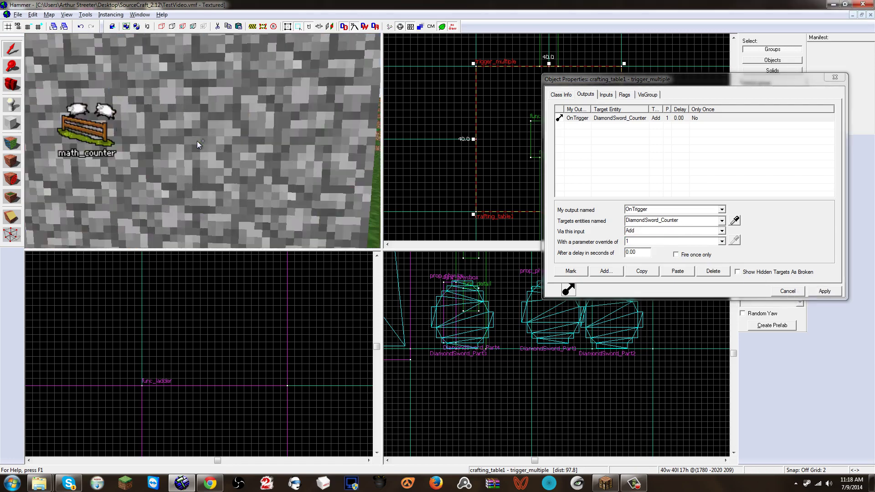
key("w")
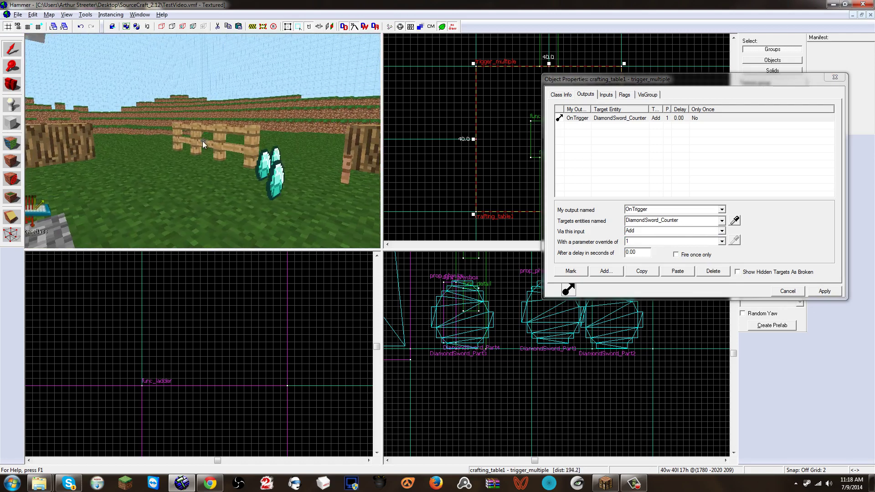
key("z")
key("s")
key("z")
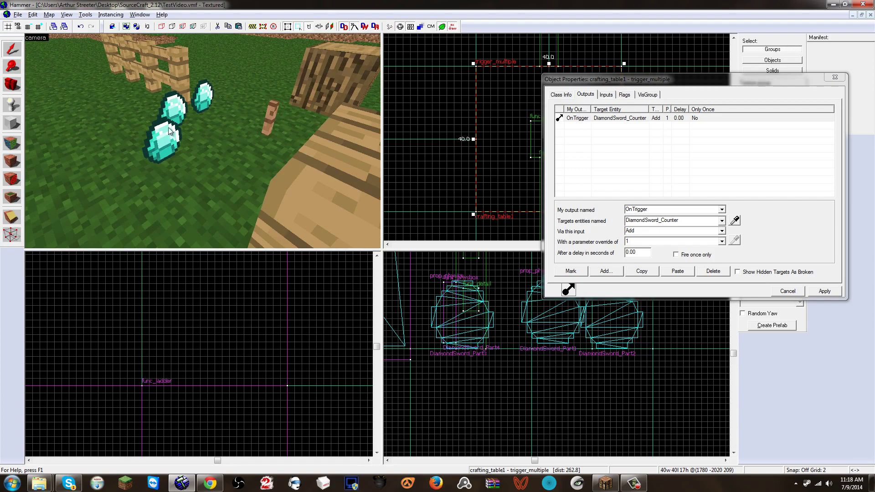
key("z")
key("w")
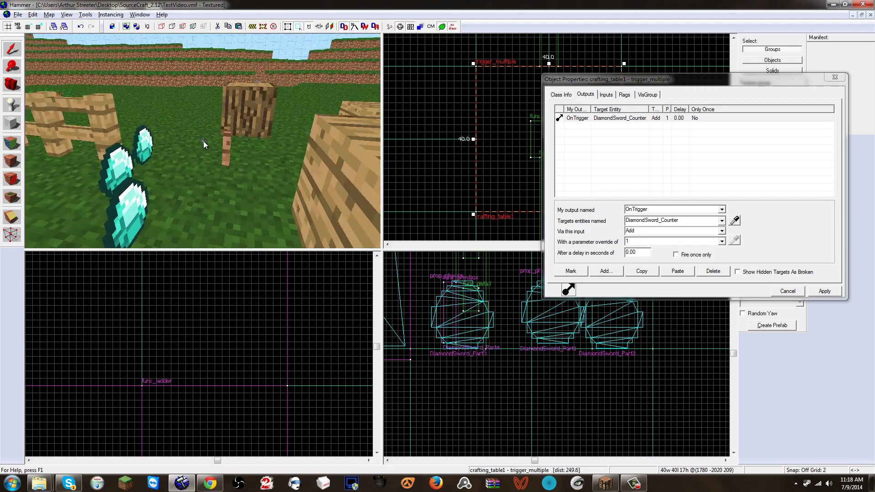
key("s")
key("w")
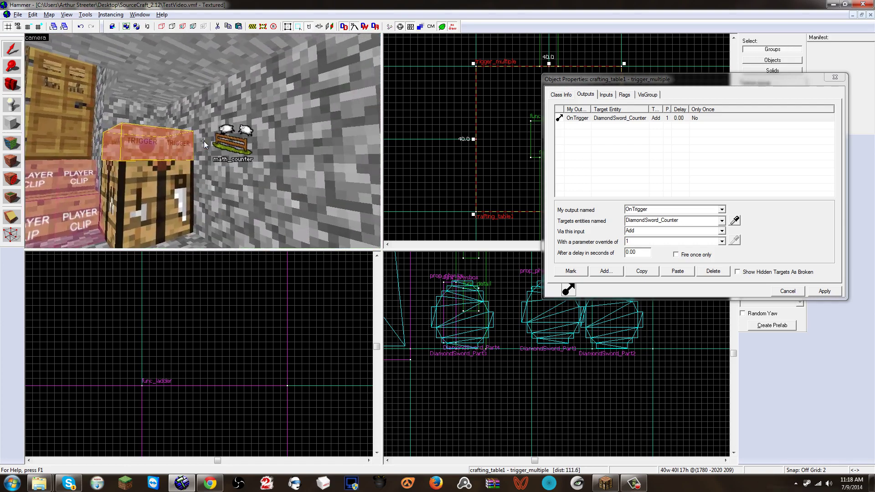
key("z")
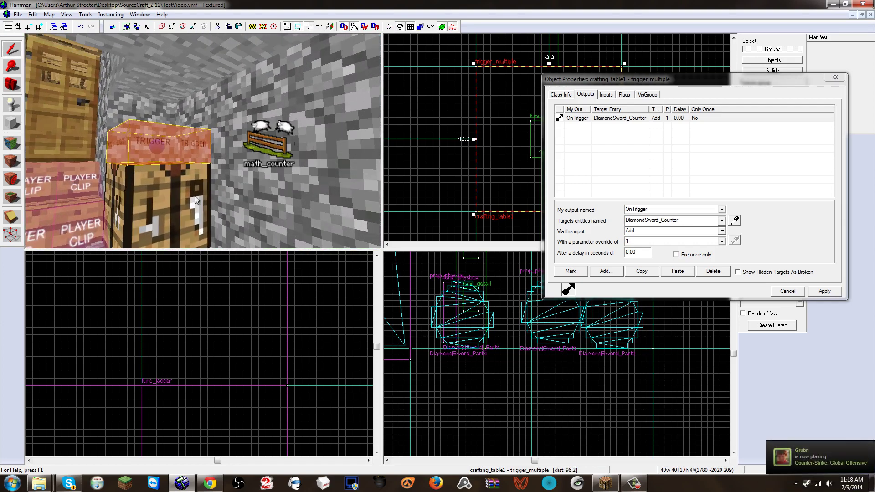
left_click(261, 152)
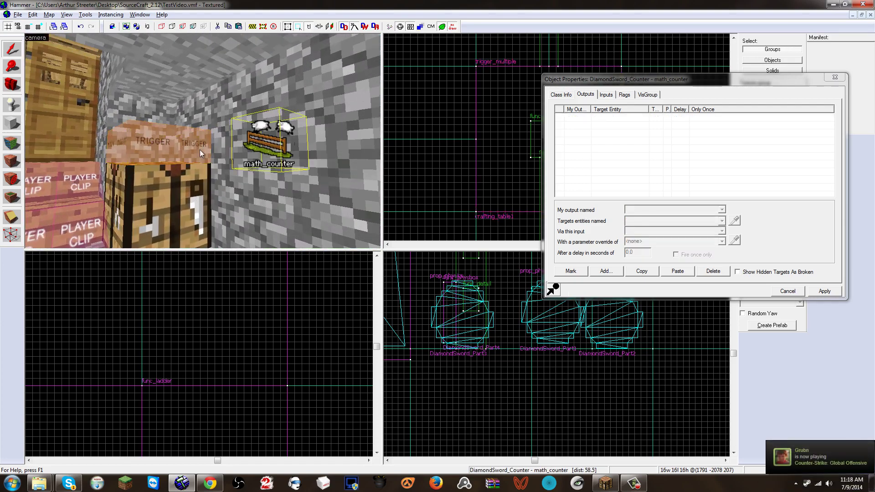
Add a second output to the crafting table's trigger_multiple that fires on OnStartTouch
left_click(199, 149)
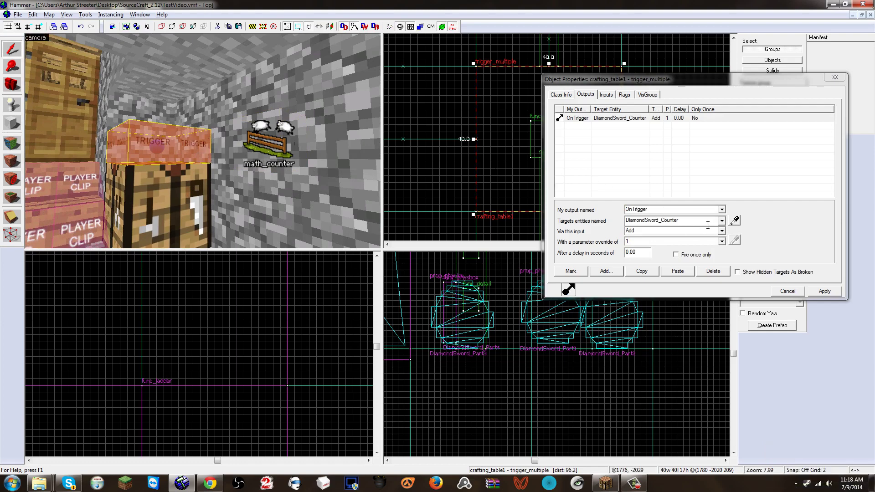
left_click(613, 270)
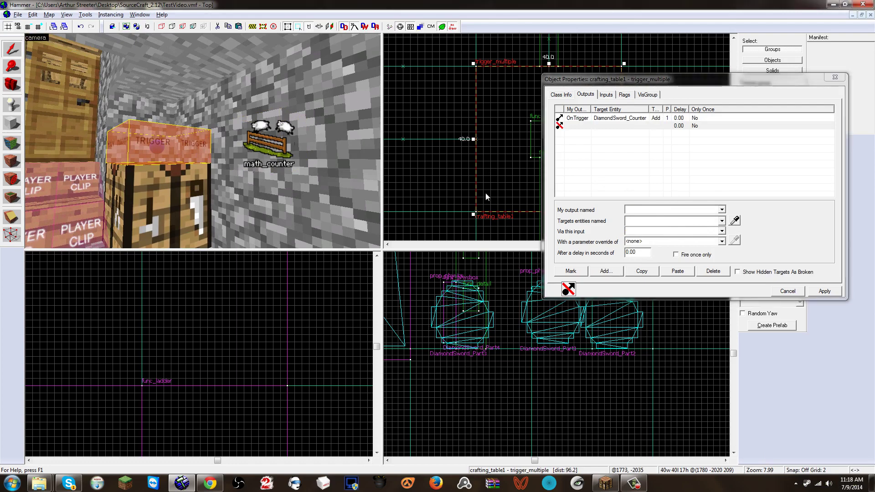
key("z")
key("z")
key("z")
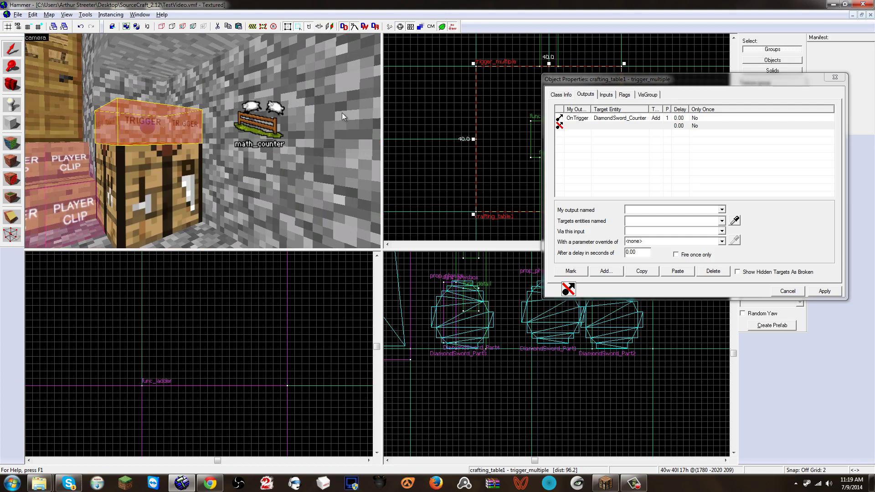
left_click(627, 127)
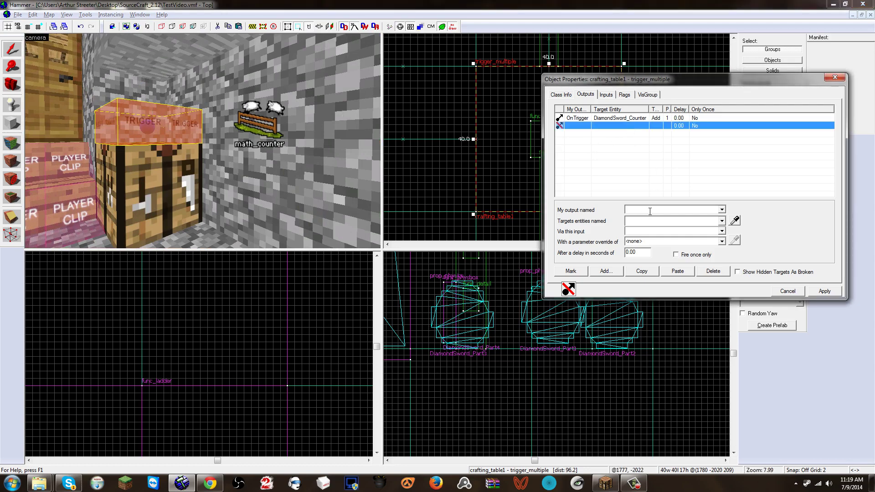
left_click(721, 209)
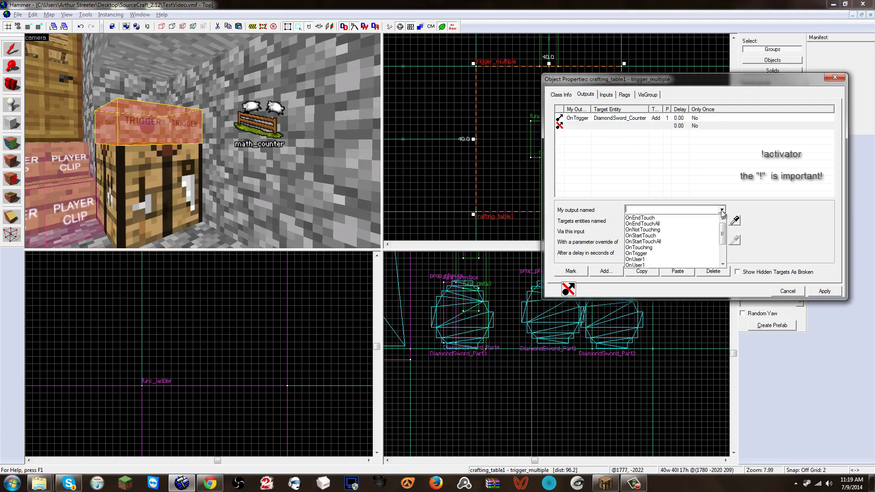
left_click(686, 236)
Target the OnStartTouch output at !activator and apply the change
left_click(692, 223)
type("!a")
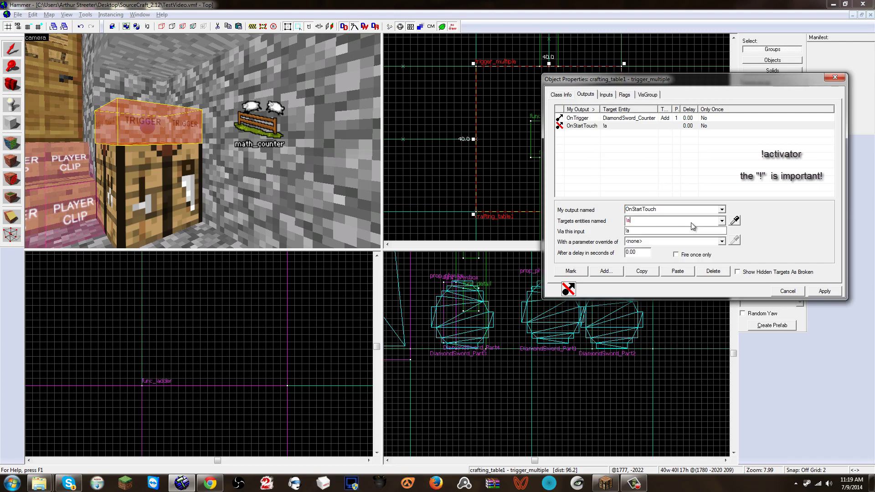
type("ctivator")
left_click(686, 222)
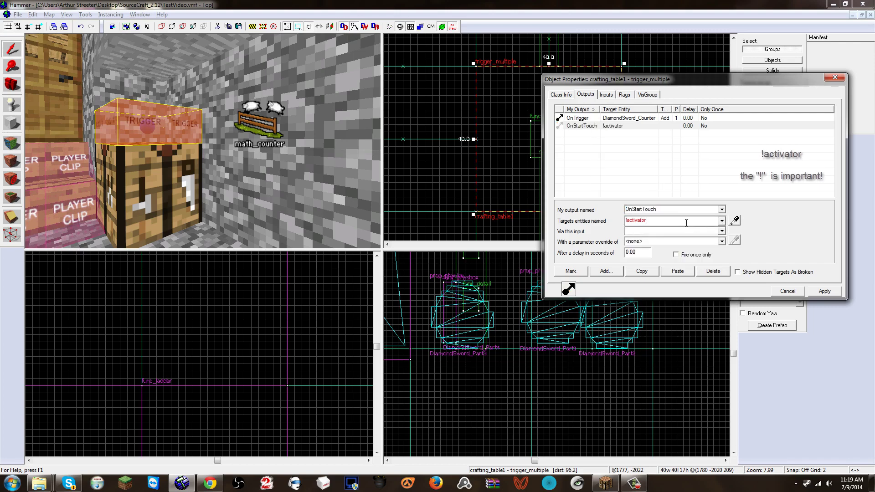
left_click(819, 291)
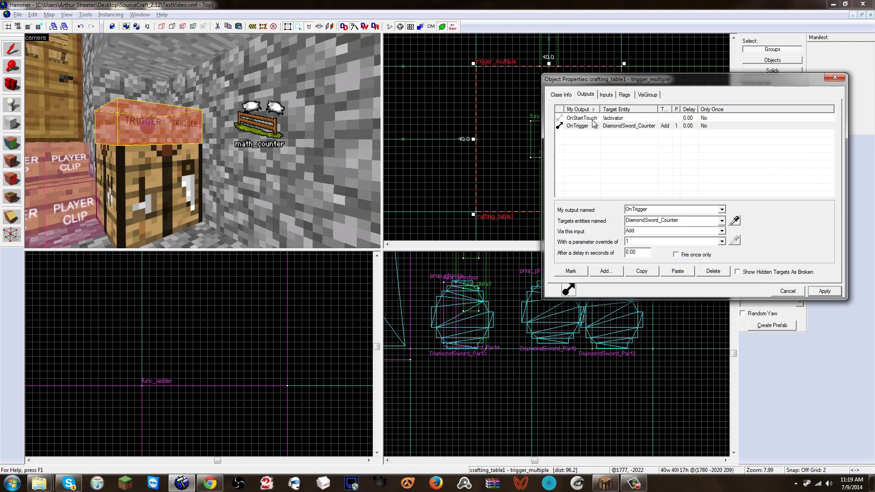
Enable the Physics Objects flag and disable the Clients flag on the crafting table trigger, and apply the change
left_click(607, 118)
left_click(671, 231)
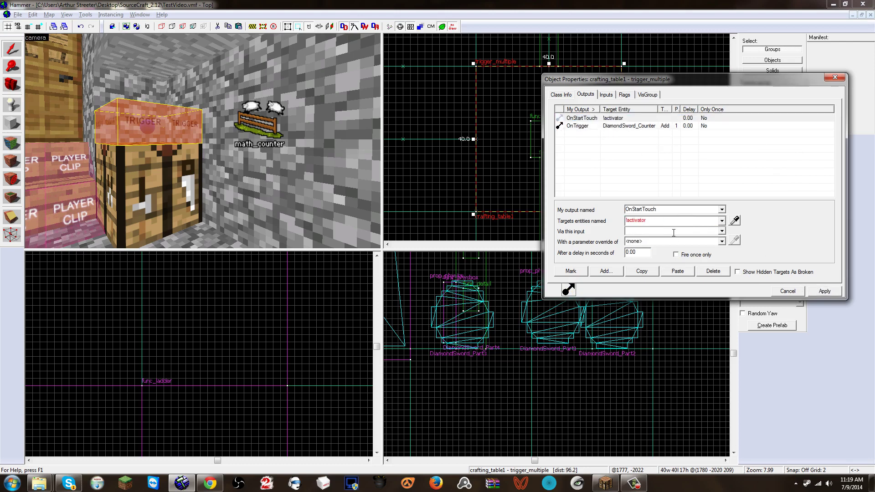
left_click(623, 95)
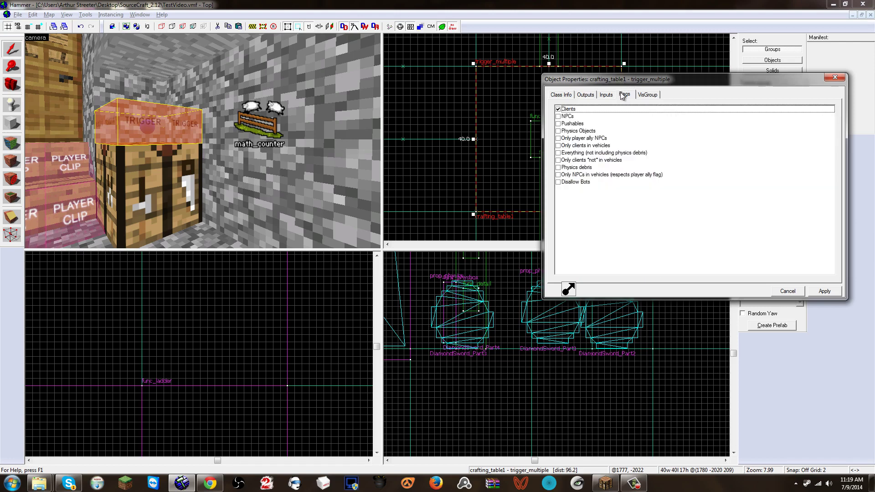
left_click(123, 137)
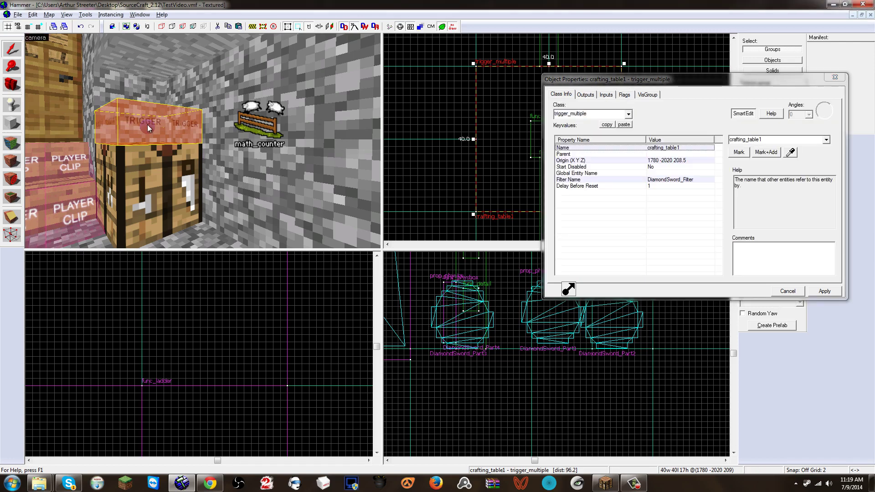
left_click(624, 94)
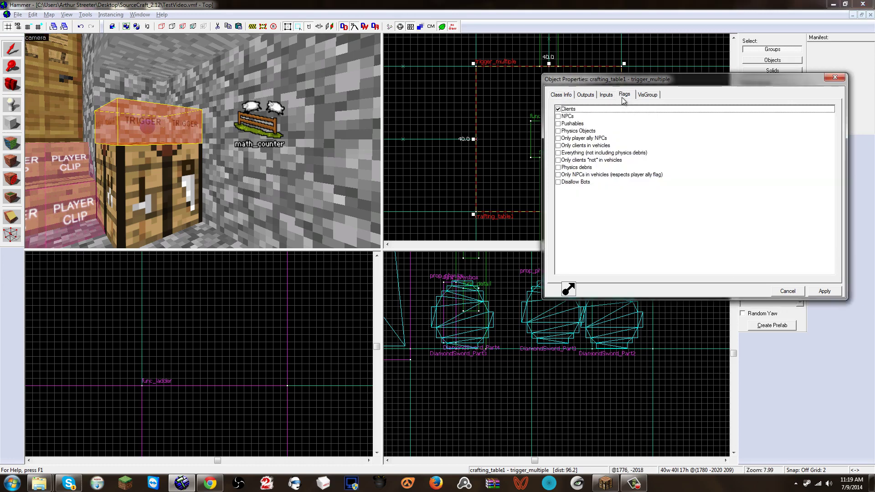
left_click(558, 131)
left_click(559, 109)
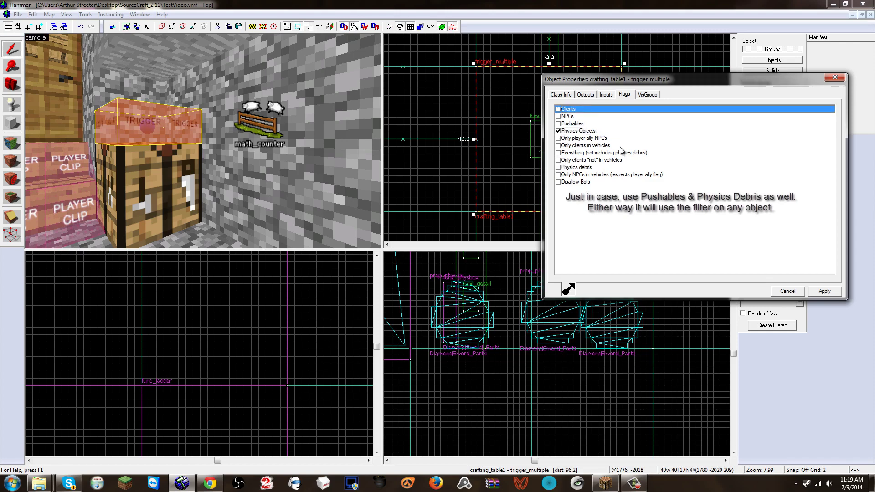
left_click(827, 291)
Set the input of the OnStartTouch output to Kill for !activator and apply the change
left_click(585, 95)
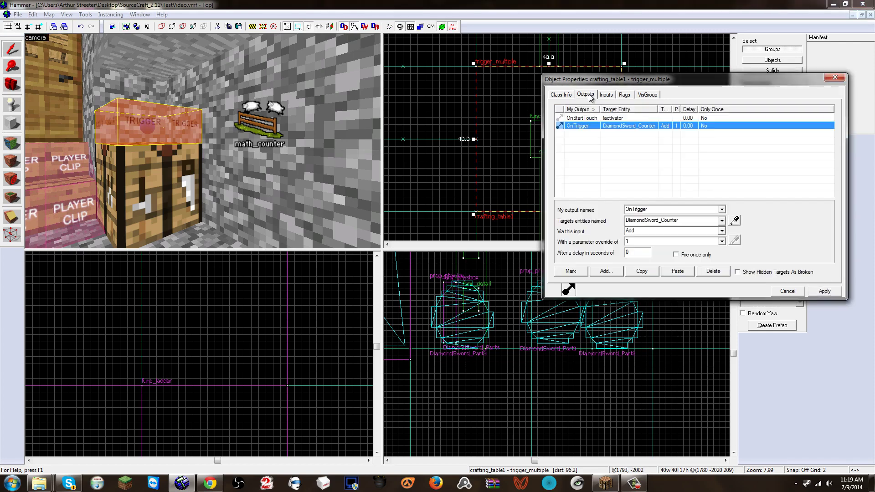
left_click(625, 118)
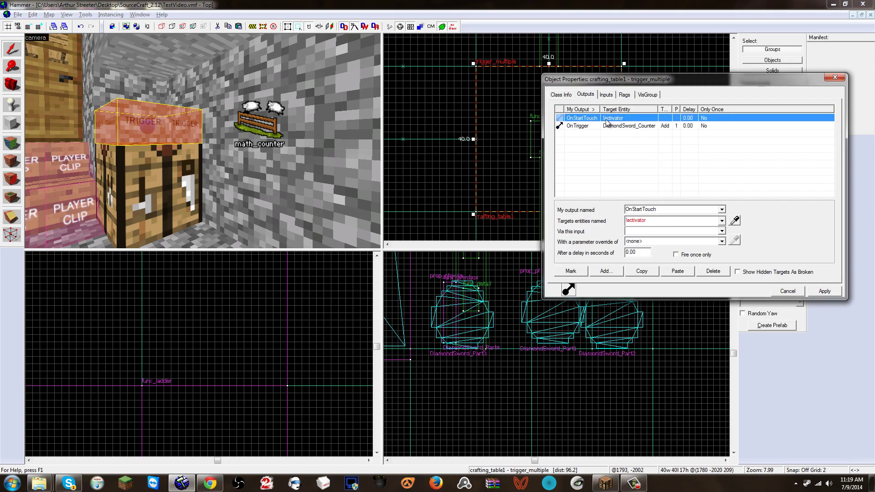
left_click(721, 231)
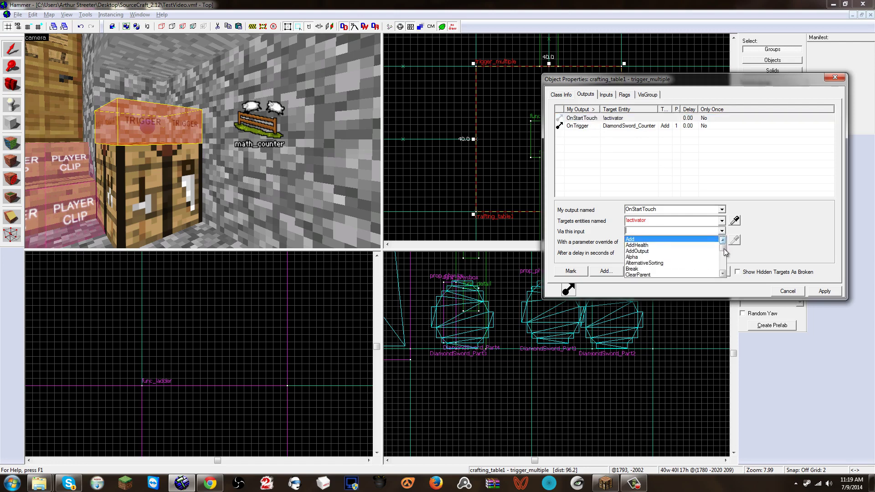
mouse_move(723, 249)
left_mouse_down()
mouse_move(728, 262)
mouse_move(719, 256)
left_mouse_up()
scroll(714, 256, "up", 1)
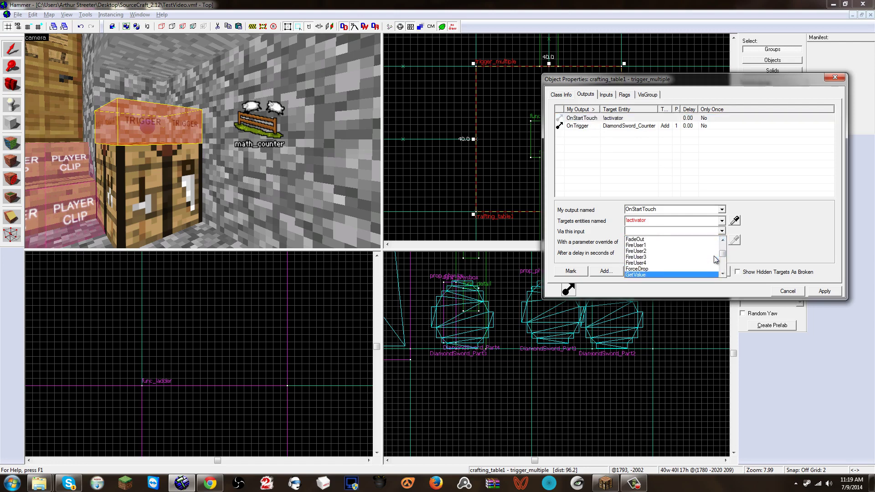
scroll(711, 254, "down", 4)
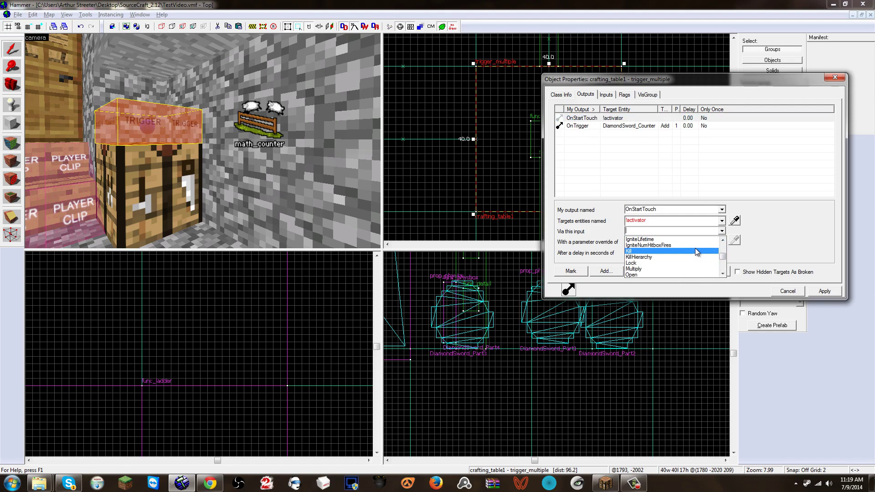
left_click(696, 251)
left_click(824, 291)
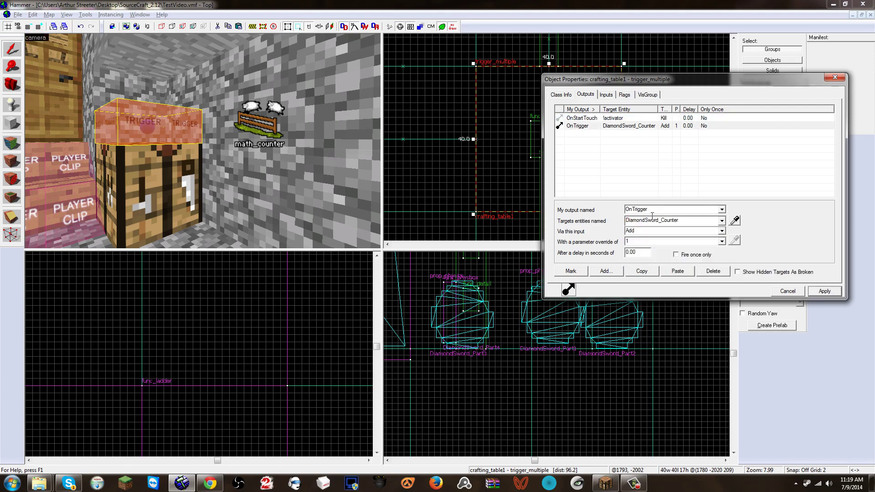
Review the path from the diamond pieces to the crafting table and the outputs of its trigger and the math_counter
key("z")
key("w")
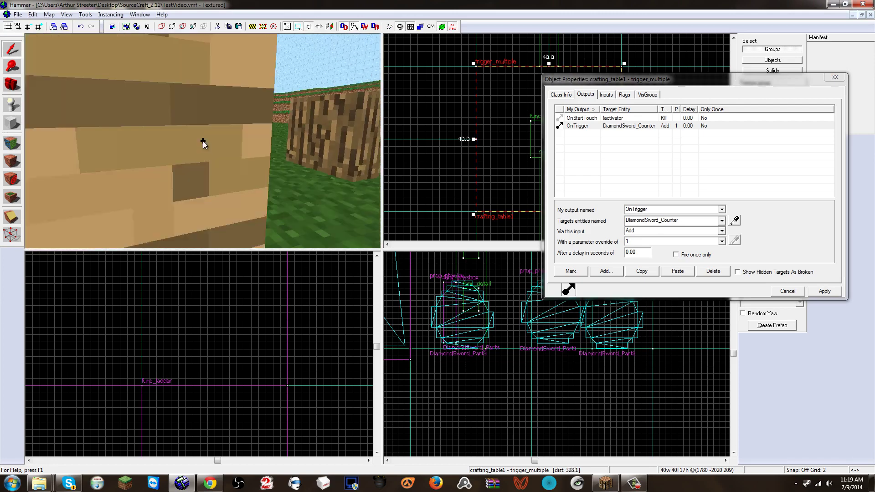
key("s")
key("z")
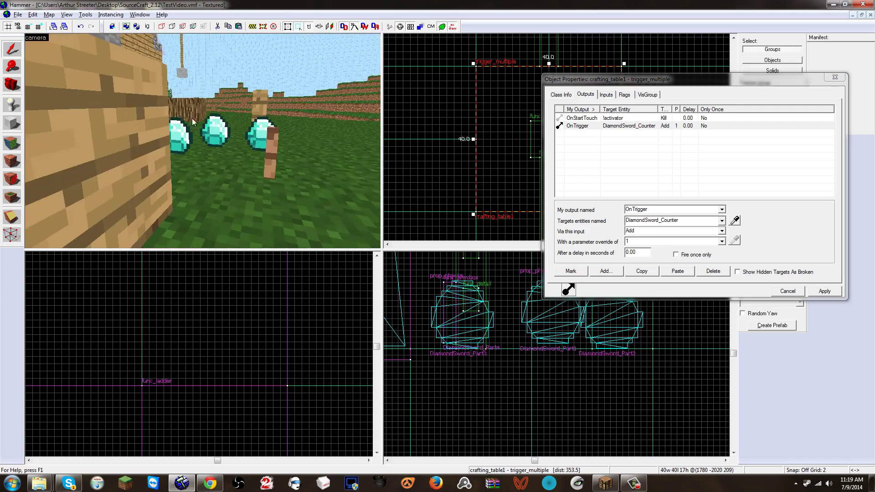
key("z")
key("d")
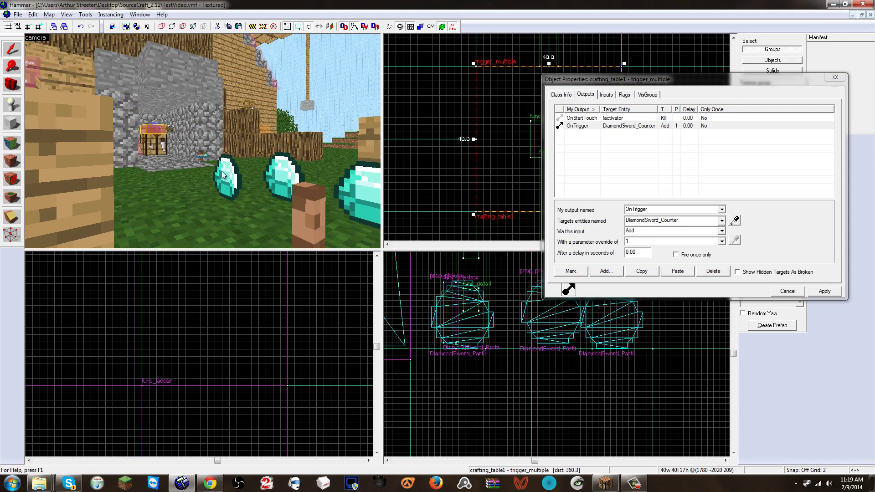
key("w")
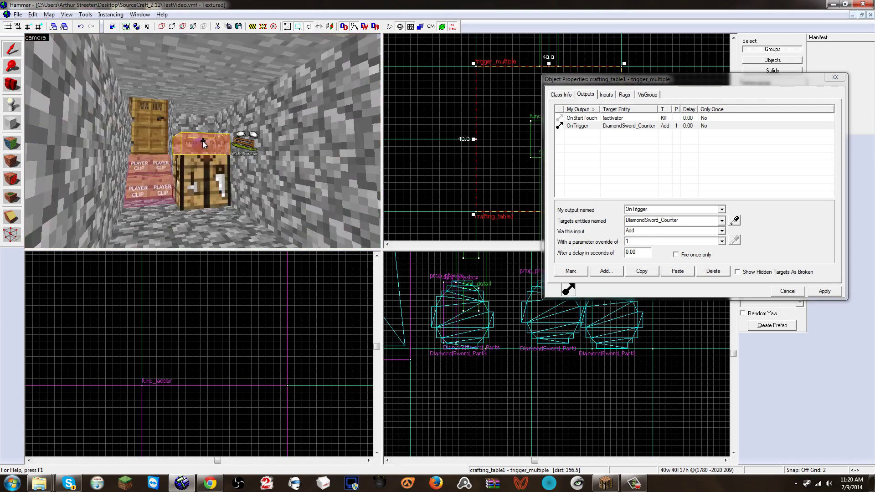
left_click(273, 139)
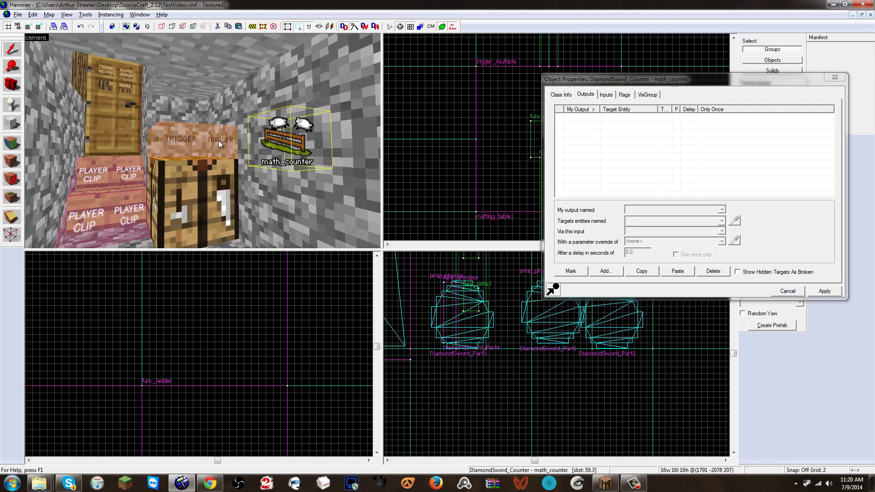
left_click(221, 141)
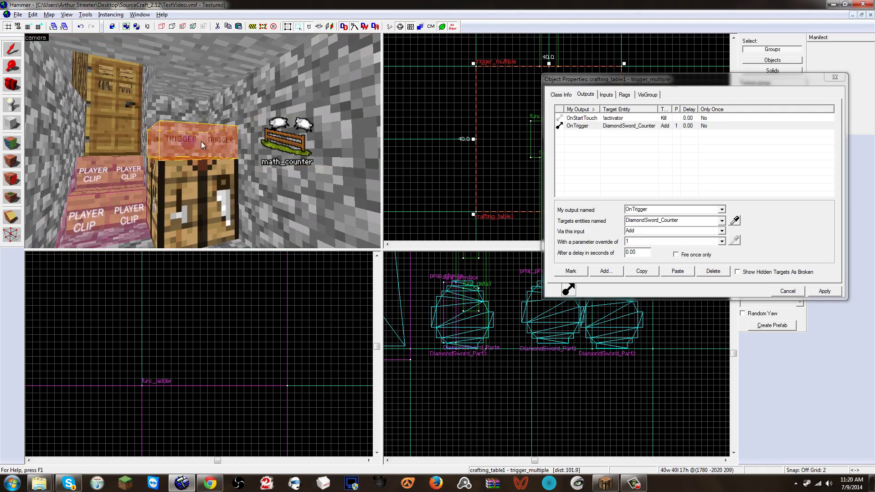
left_click(278, 131)
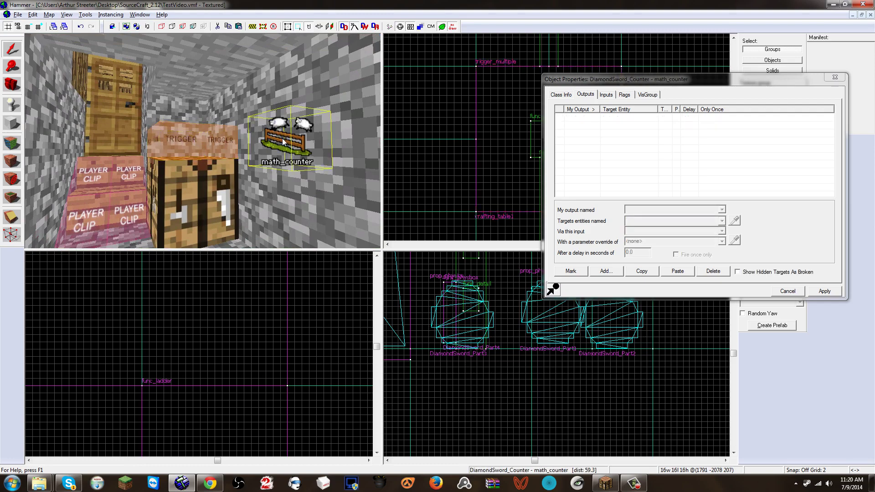
Check the maximum legal value of the DiamondSword_Counter math_counter and add an OnHitMax output to it
left_click(553, 95)
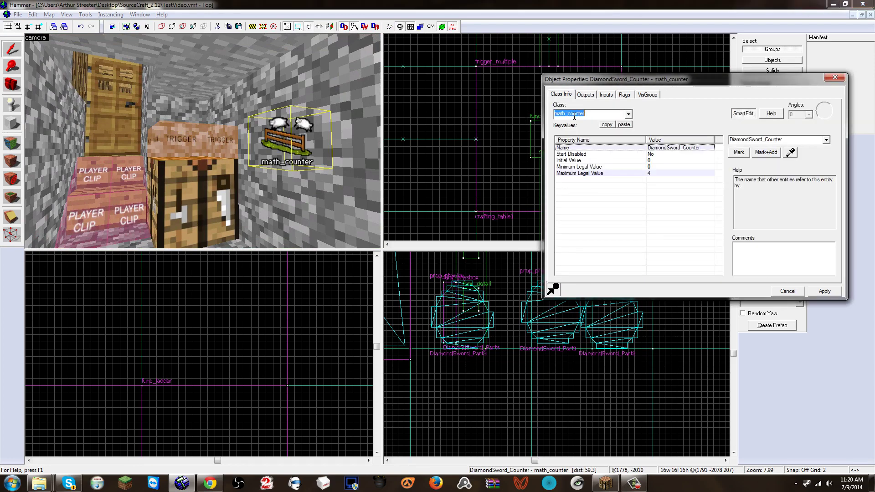
left_click(642, 173)
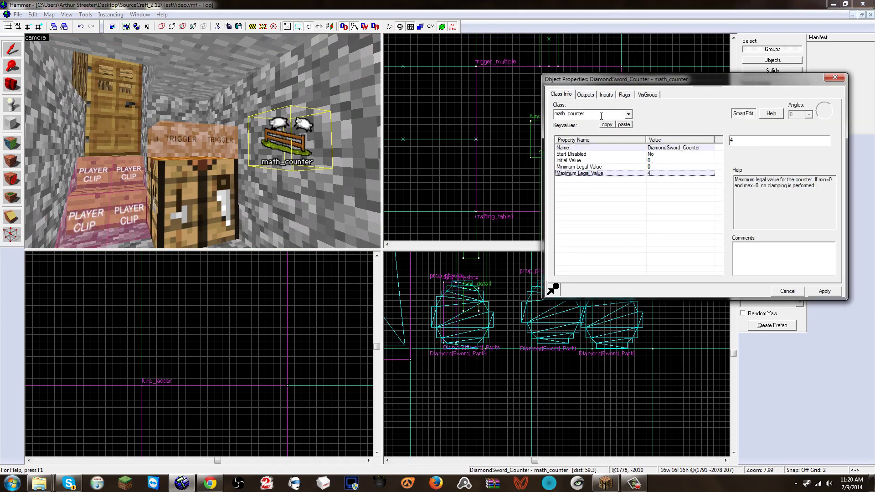
left_click(592, 98)
key("z")
key("a")
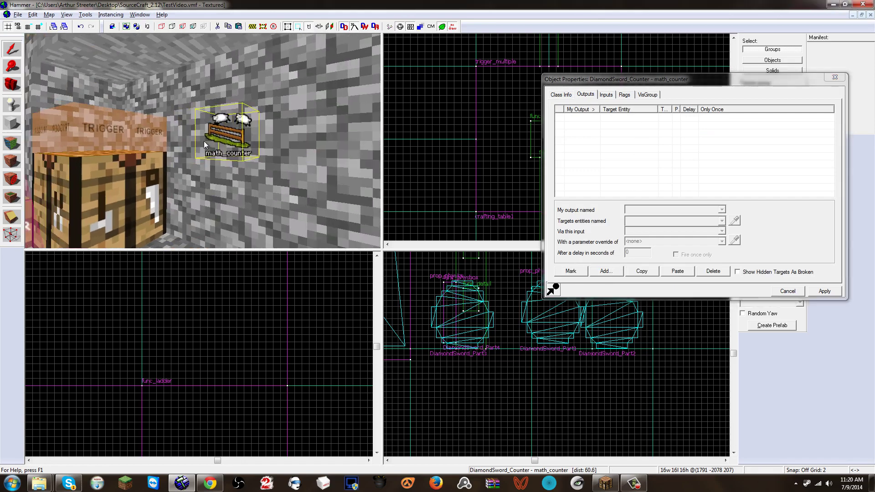
left_click(616, 273)
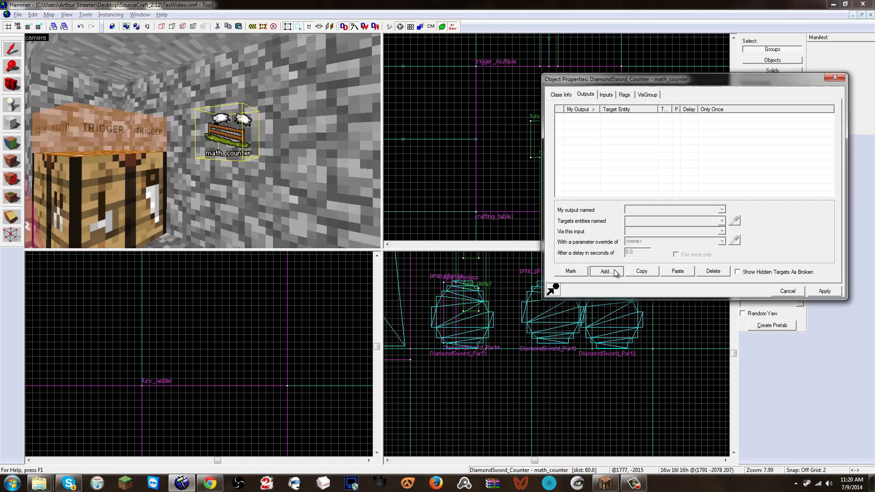
left_click(615, 272)
left_click(718, 209)
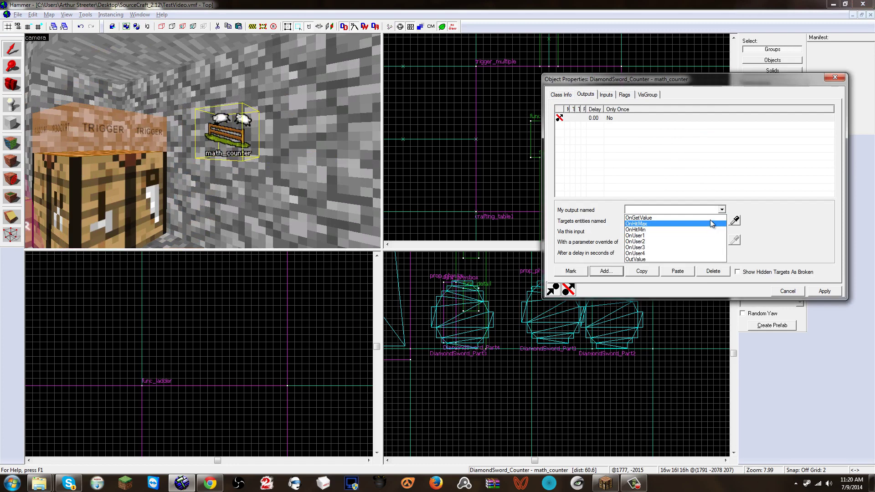
left_click(710, 223)
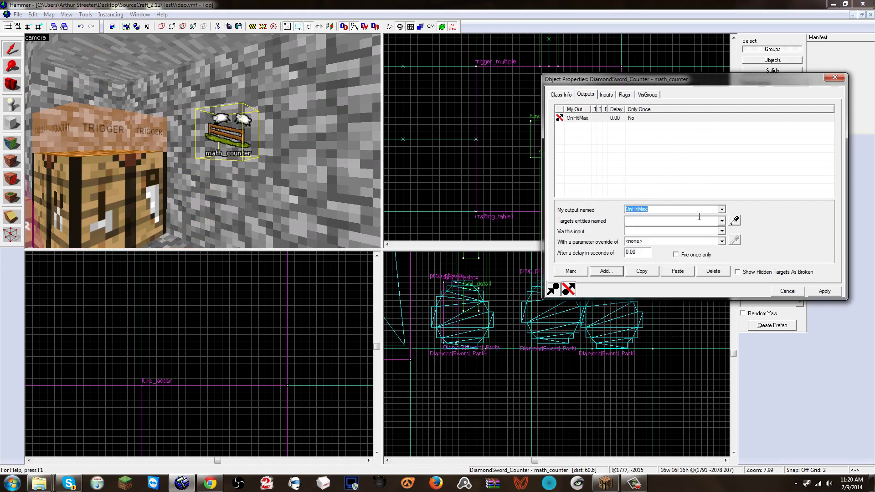
left_click(720, 221)
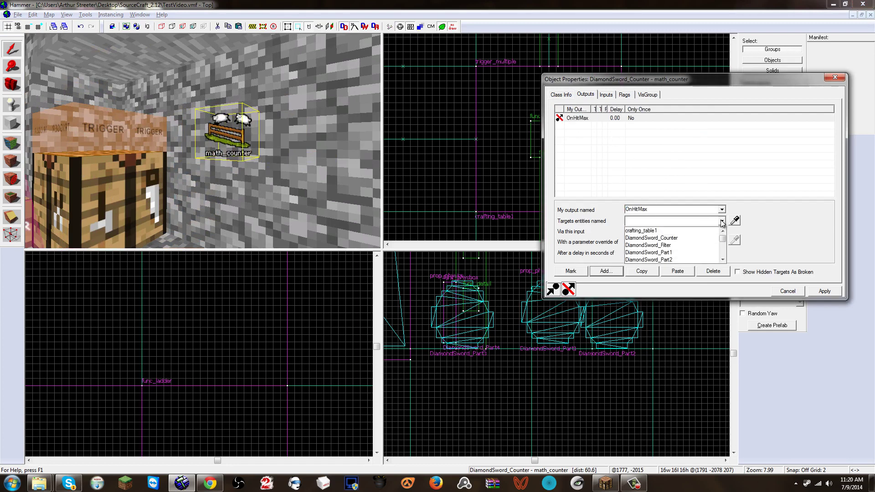
left_click(721, 222)
Place a new entity on the stone wall above the math_counter beside the crafting table
key("z")
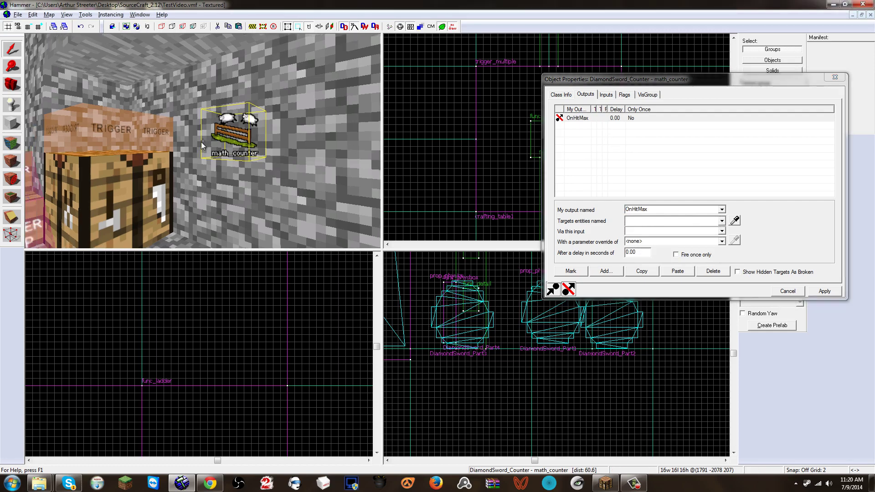
key("s")
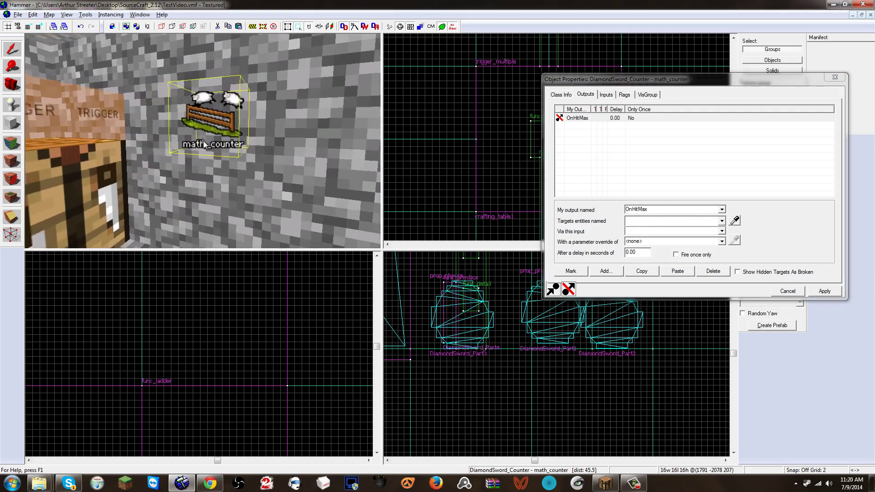
key("s")
key("w")
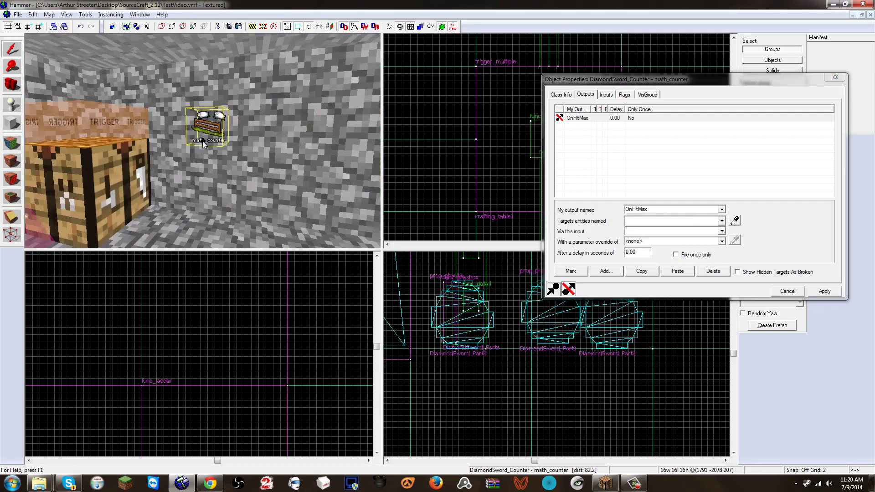
key("z")
left_click(15, 107)
left_click(251, 89)
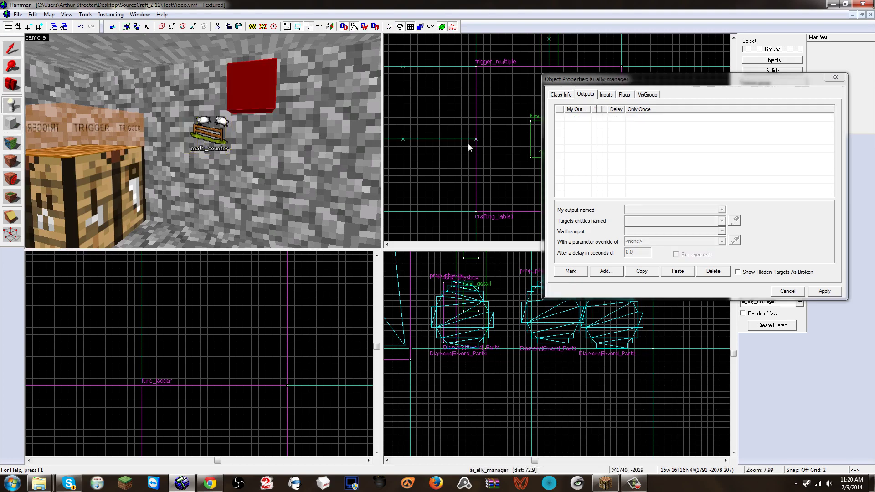
Name the new wall entity crafted_sword, set its class to crafted_knife, and apply the changes
left_click(569, 97)
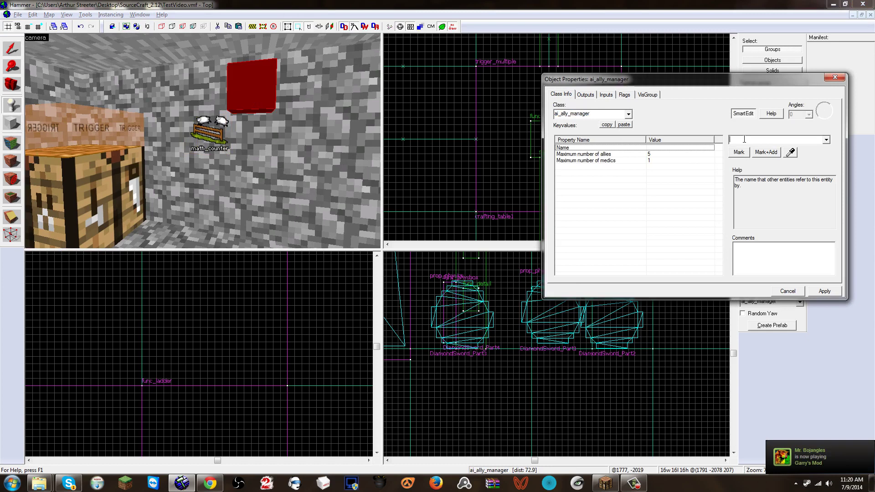
type("crafte")
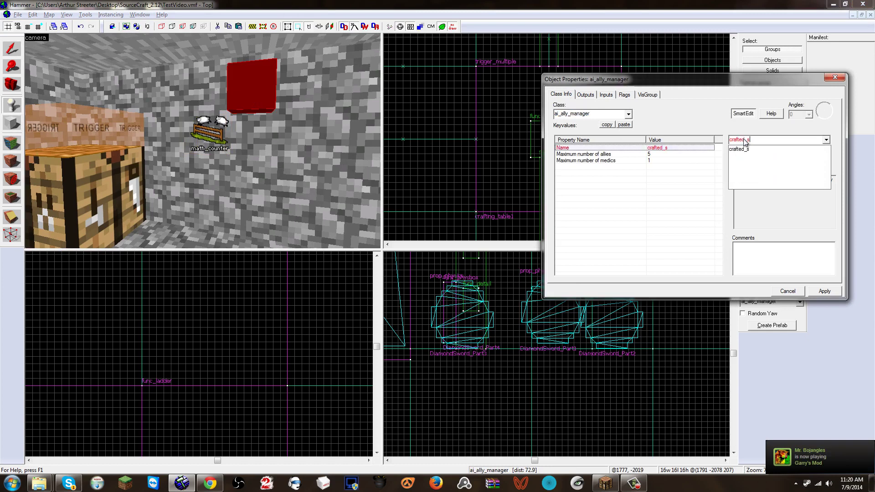
type("d_sword")
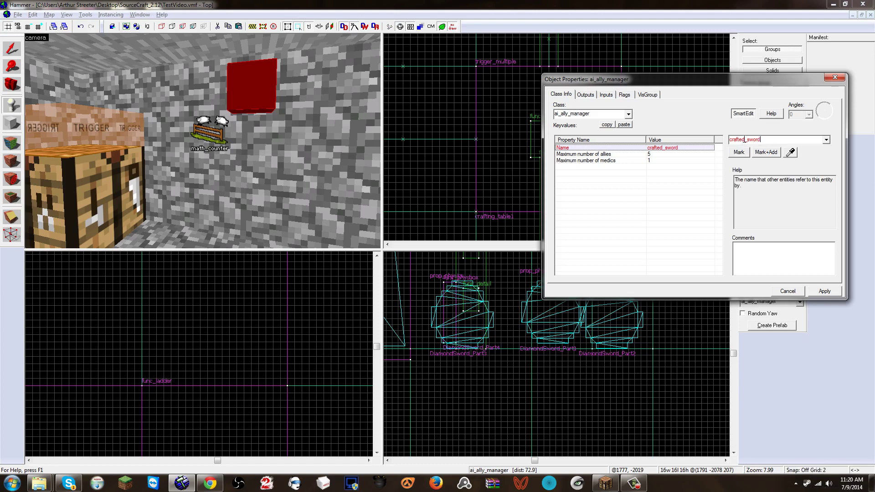
double_click(601, 115)
type("craf")
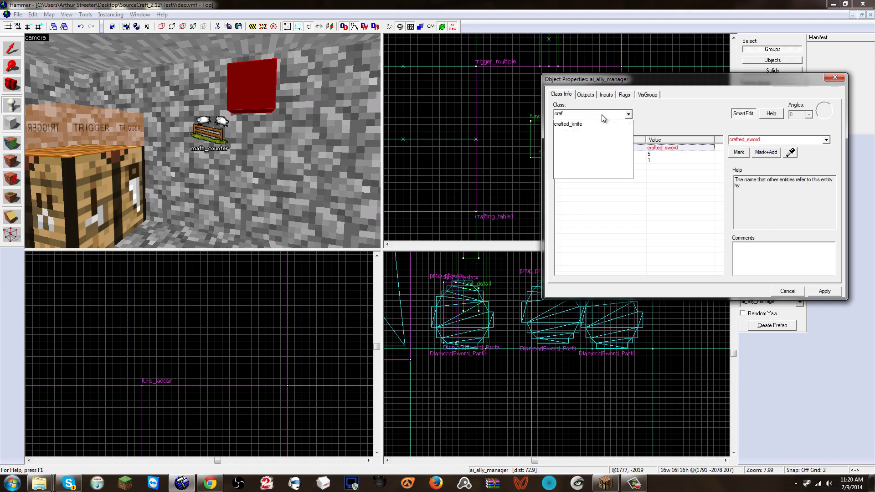
type("ted_s")
key("BackSpace")
key("Return")
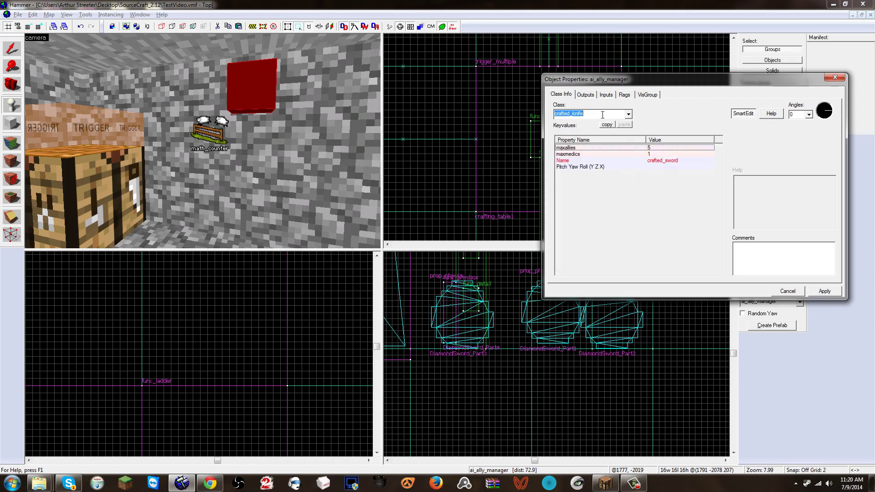
left_click(824, 291)
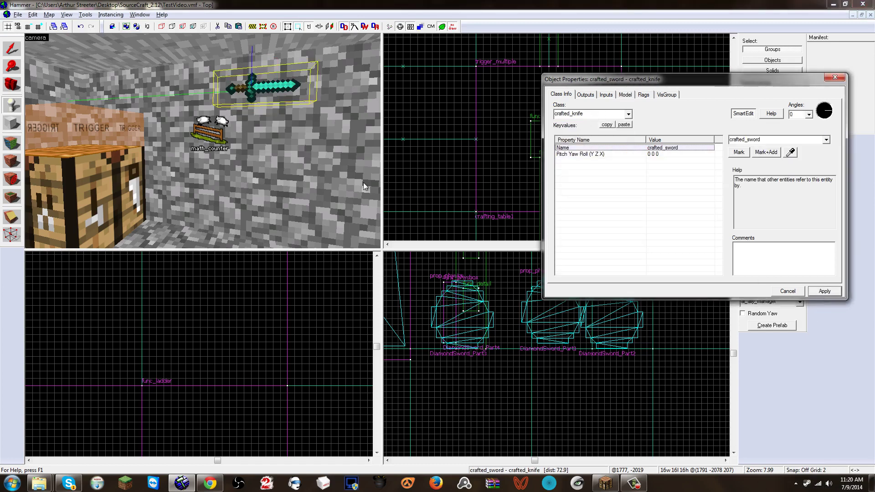
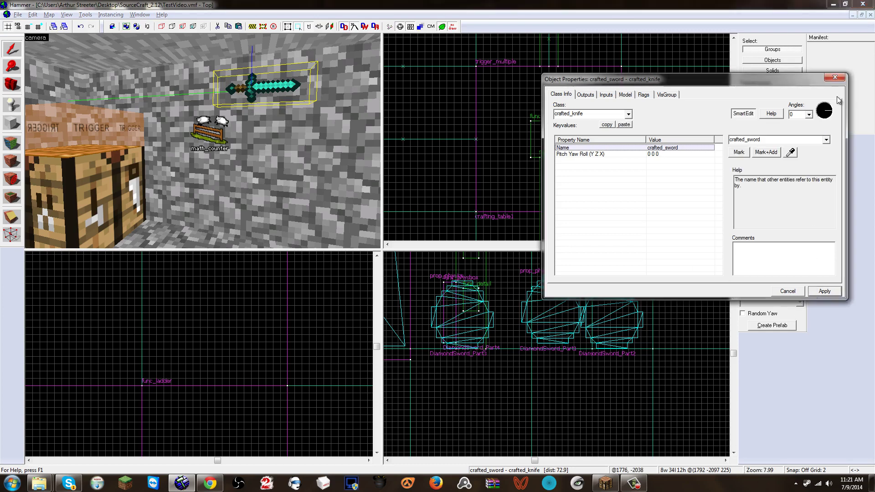
Rename the crafted_knife entity on the wall as DiamondSword
left_click(769, 141)
type("DiamondSword")
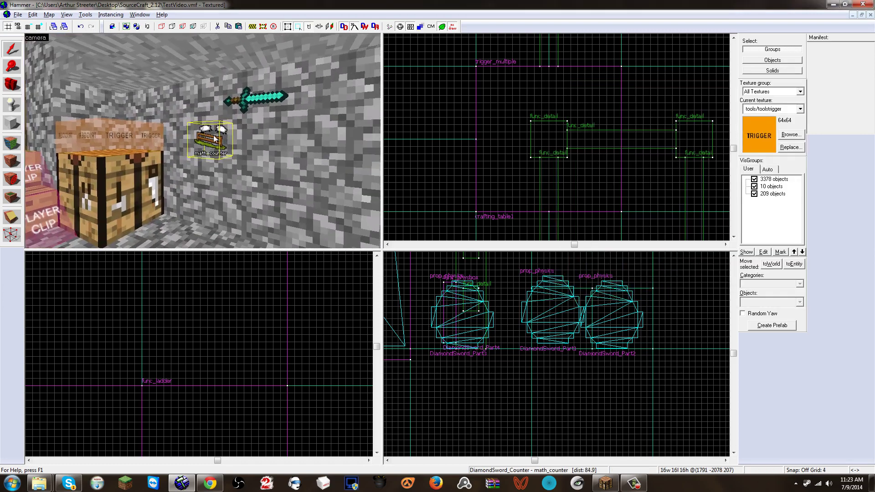
left_click(248, 100)
key("z")
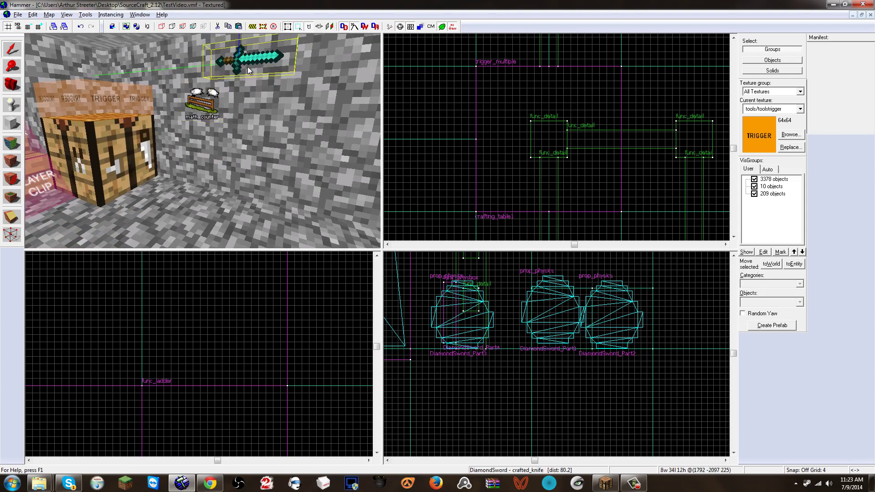
left_click(197, 103)
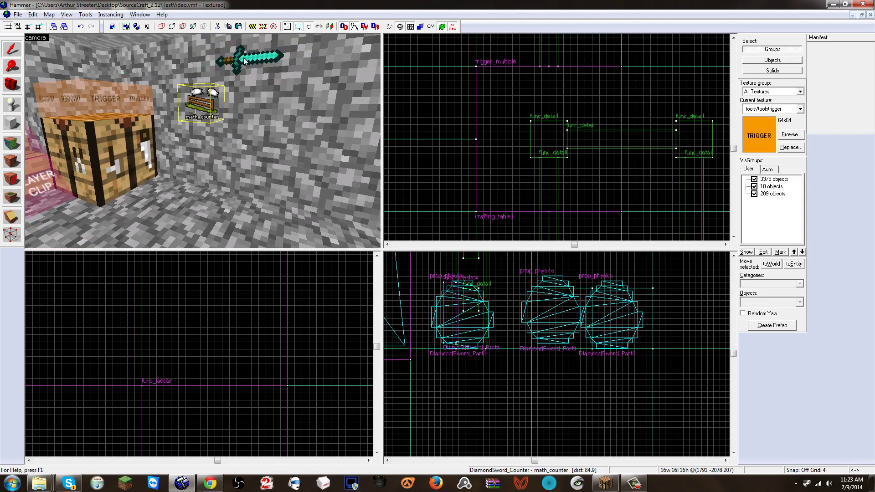
Place another new entity on the floor beside the crafting table and bring up its properties
left_click(12, 105)
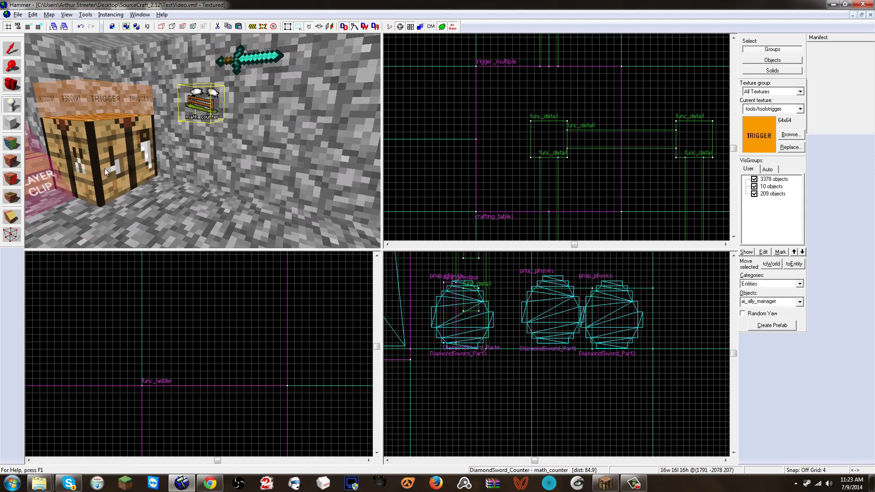
left_click(169, 193)
double_click(174, 178)
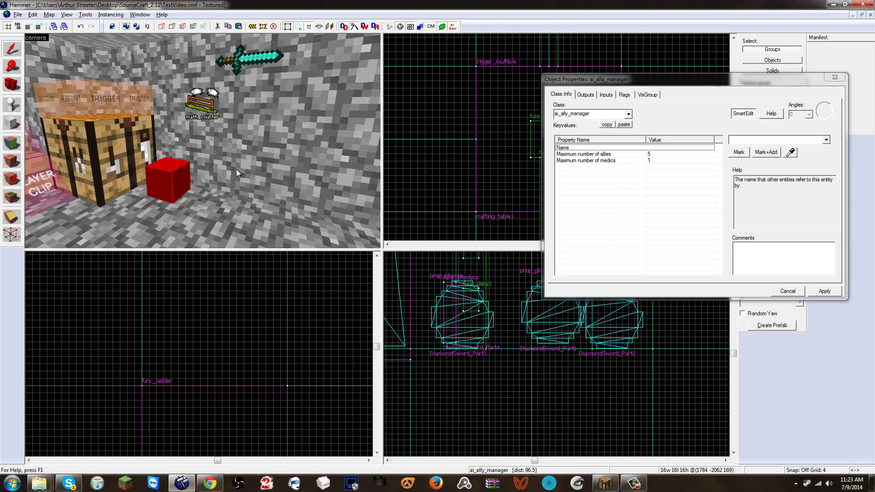
Change the class of the new floor entity to point_template and apply the change
left_click(597, 113)
key("BackSpace")
key("BackSpace")
key("BackSpace")
key("BackSpace")
key("BackSpace")
key("BackSpace")
key("BackSpace")
key("BackSpace")
key("BackSpace")
key("BackSpace")
key("BackSpace")
key("BackSpace")
key("BackSpace")
key("BackSpace")
key("BackSpace")
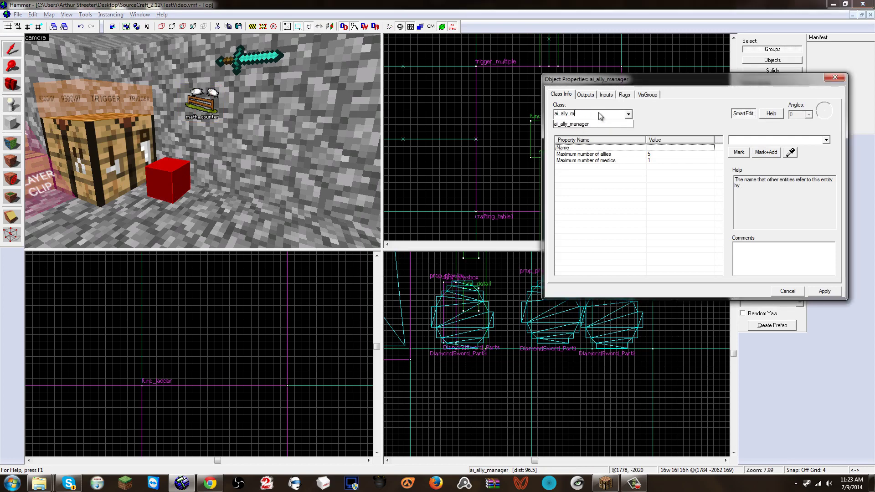
type("point_template")
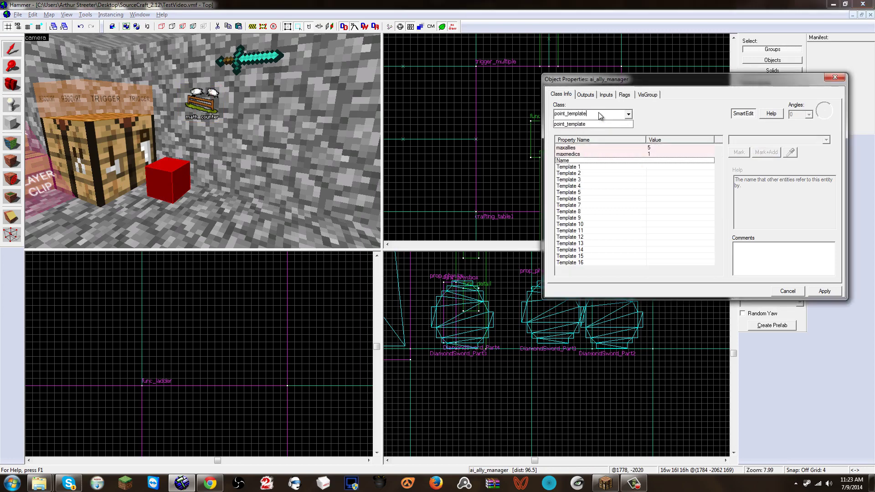
key("Return")
left_click(817, 293)
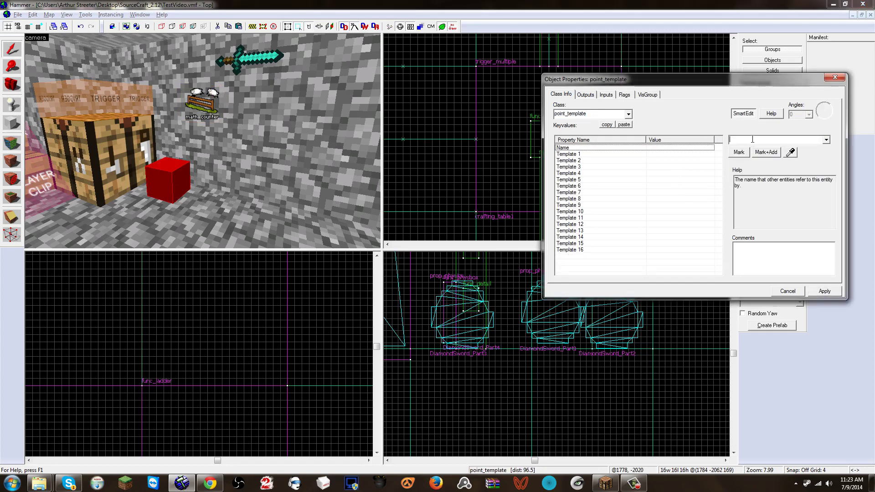
Name the point_template DiamondSword_Spawn and apply the change
left_click(752, 140)
type("Diamond")
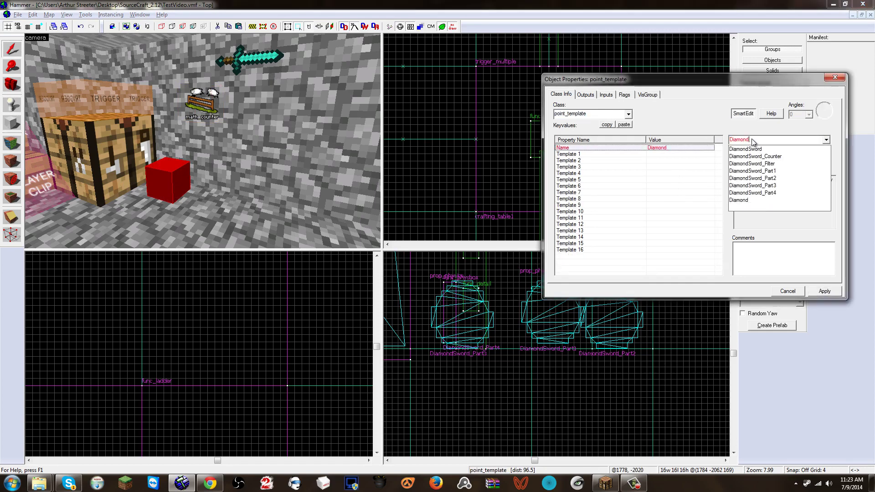
type("SWo")
type("ord_Spawn")
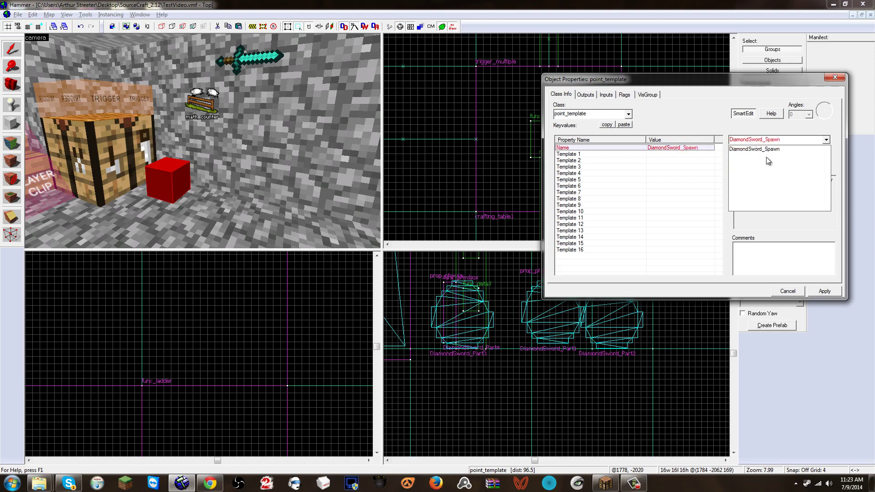
left_click(818, 293)
Set Template 1 of DiamondSword_Spawn to the DiamondSword entity by picking the sword on the wall
left_click(580, 155)
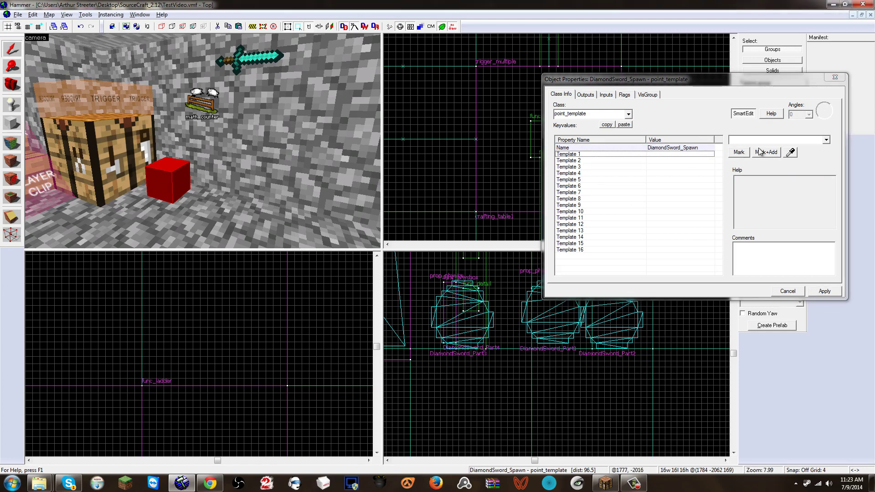
left_click(254, 57)
left_click(167, 177)
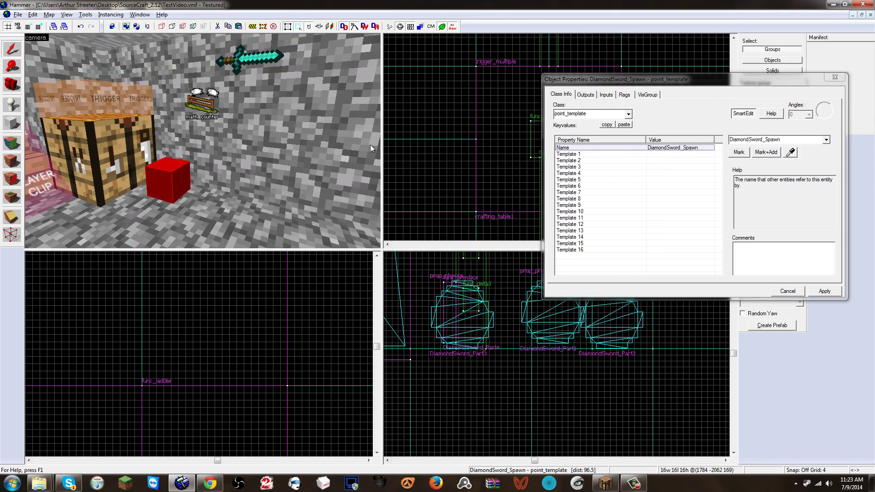
left_click(605, 155)
left_click(790, 153)
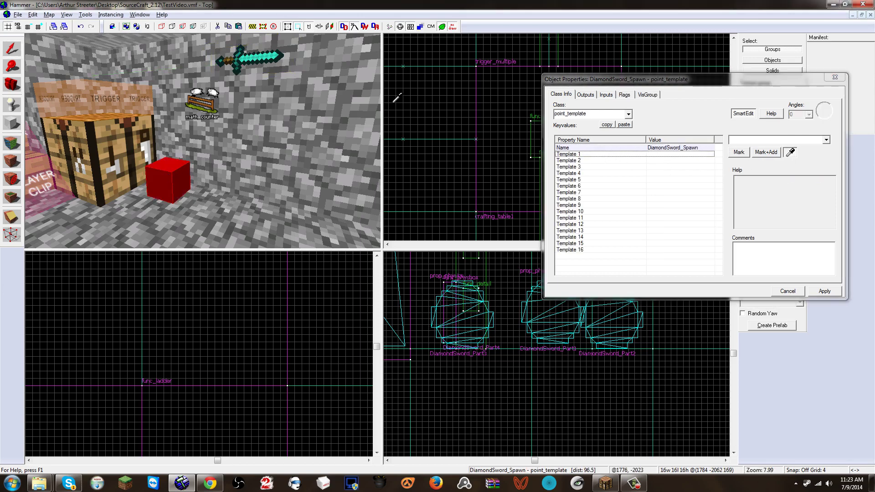
left_click(253, 56)
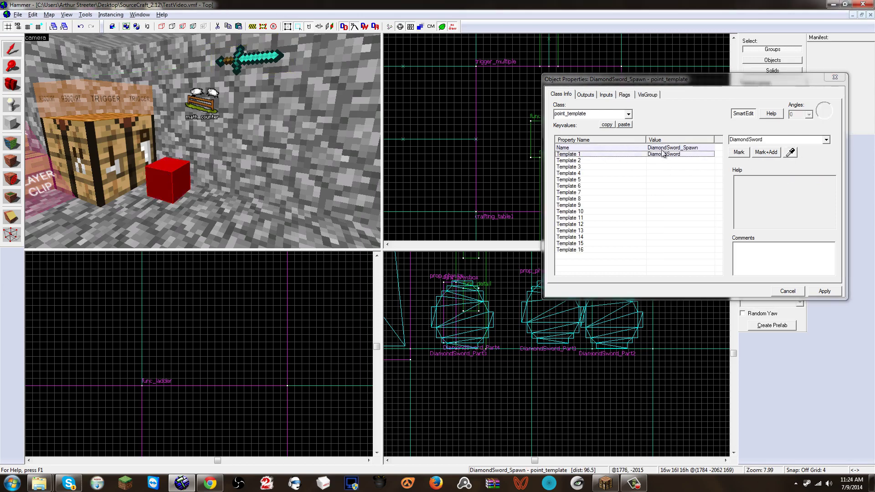
Inspect the DiamondSword entity on the wall and the outputs of the DiamondSword_Spawn point_template
left_click(235, 66)
key("z")
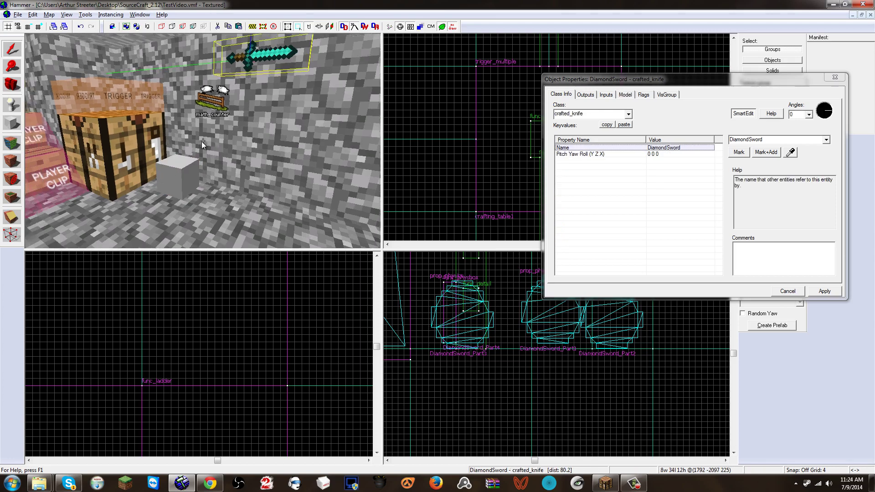
key("w")
key("s")
key("z")
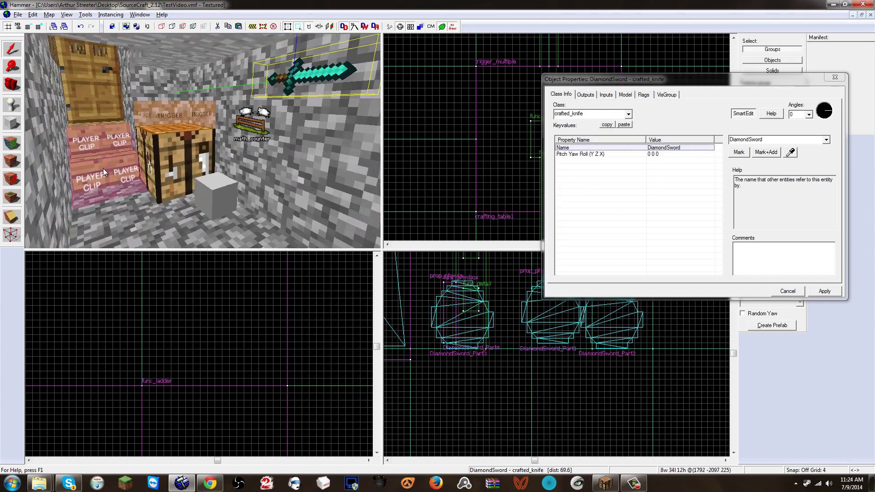
left_click(219, 201)
left_click(585, 95)
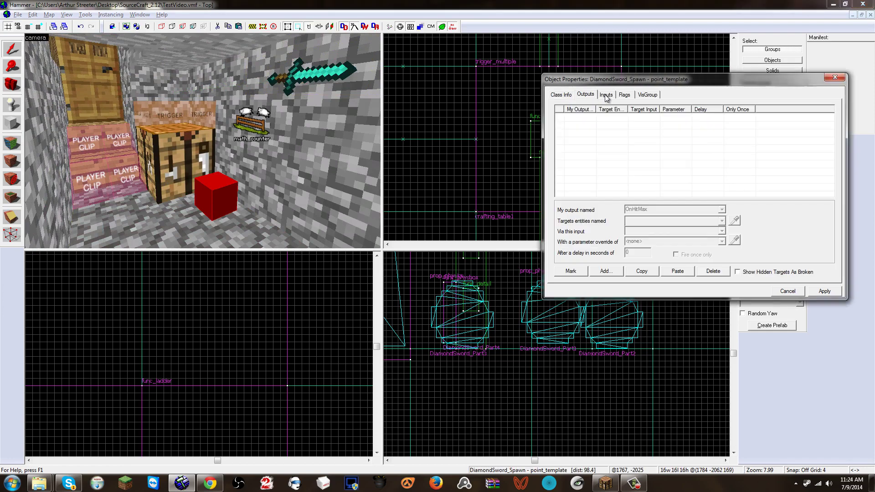
Check the flags, inputs and class info of the DiamondSword_Spawn point_template
key("Right")
key("Right")
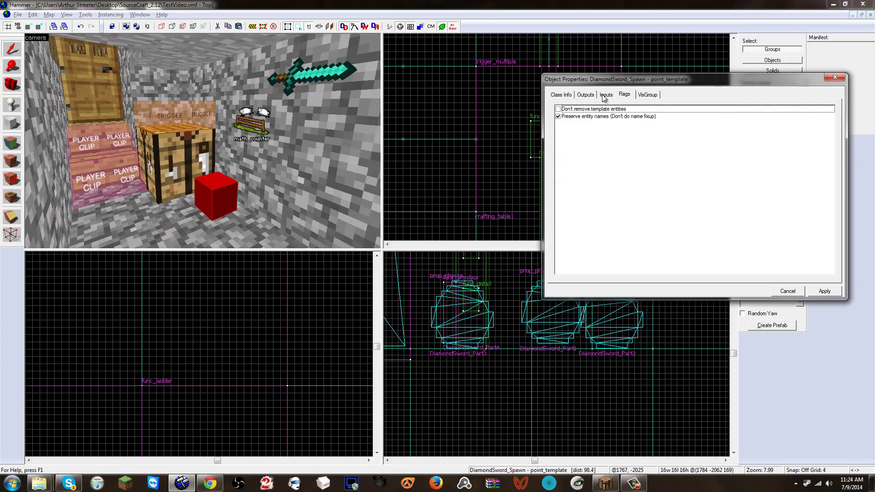
left_click(606, 95)
left_click(561, 95)
Set the math_counter's OnHitMax output to target DiamondSword_Spawn via the ForceSpawn input, and apply the change
left_click(249, 124)
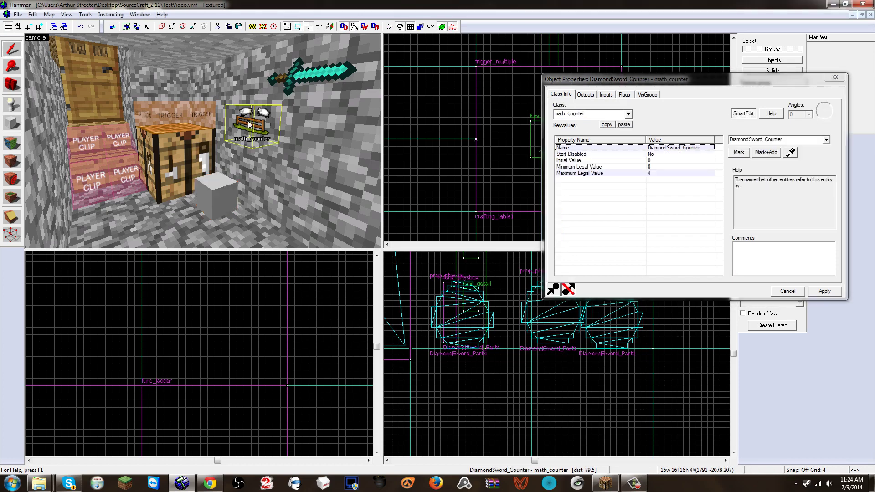
left_click(586, 94)
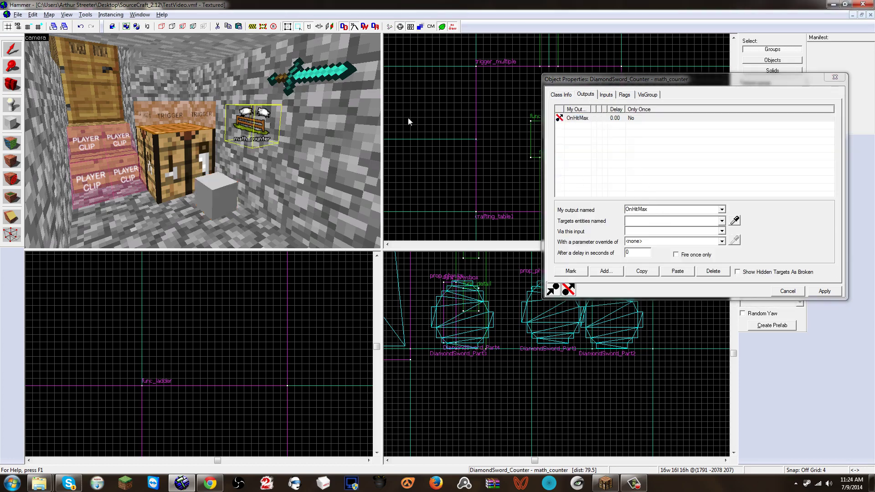
left_click(587, 118)
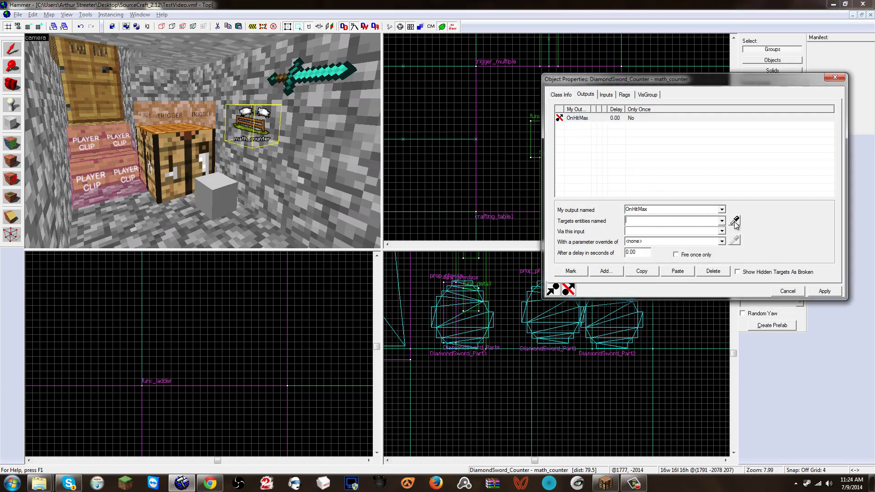
left_click(229, 200)
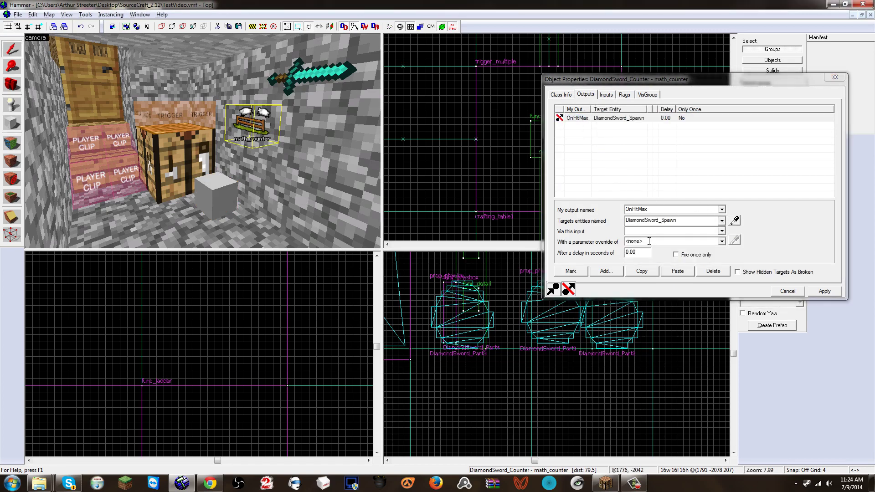
left_click(721, 231)
left_click(683, 269)
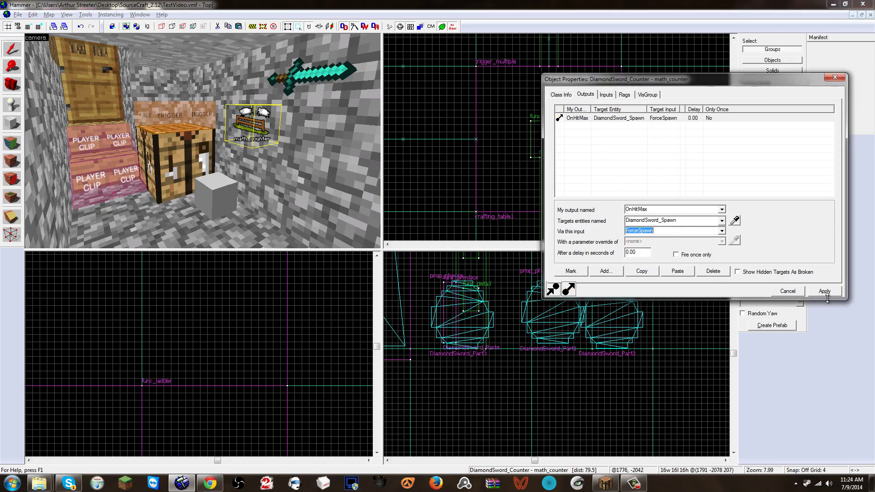
left_click(824, 291)
Relocate the DiamondSword entity from the wall to just above the crafting table by cutting and pasting it
left_click(327, 86)
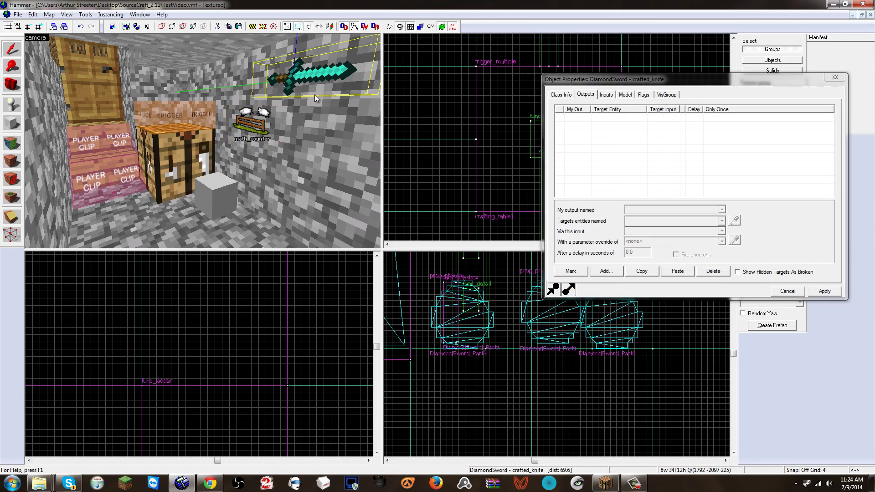
key("z")
key("w")
key("s")
key("z")
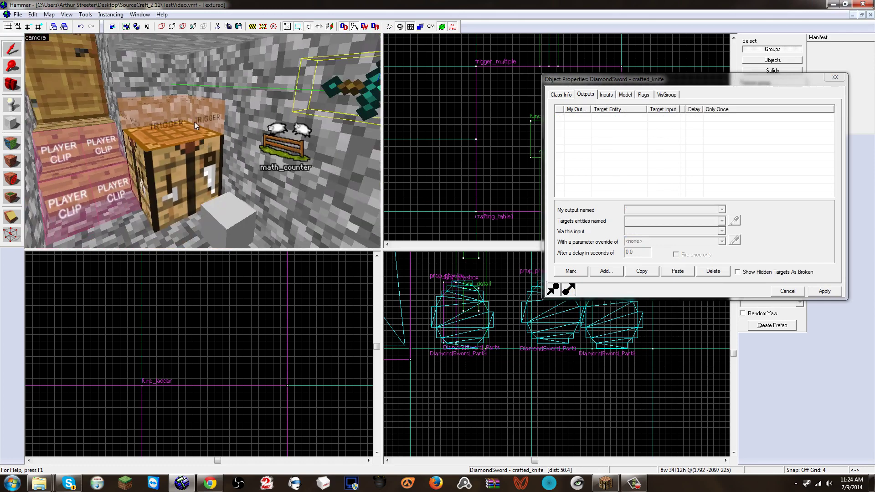
key("ctrl+x")
key("ctrl+v")
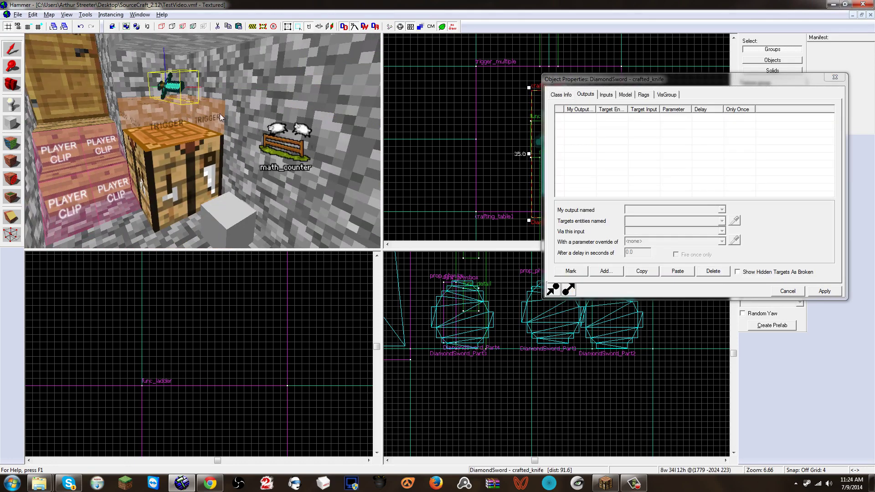
Examine the placement of the pasted sword above the crafting table from several angles
key("z")
key("s")
key("z")
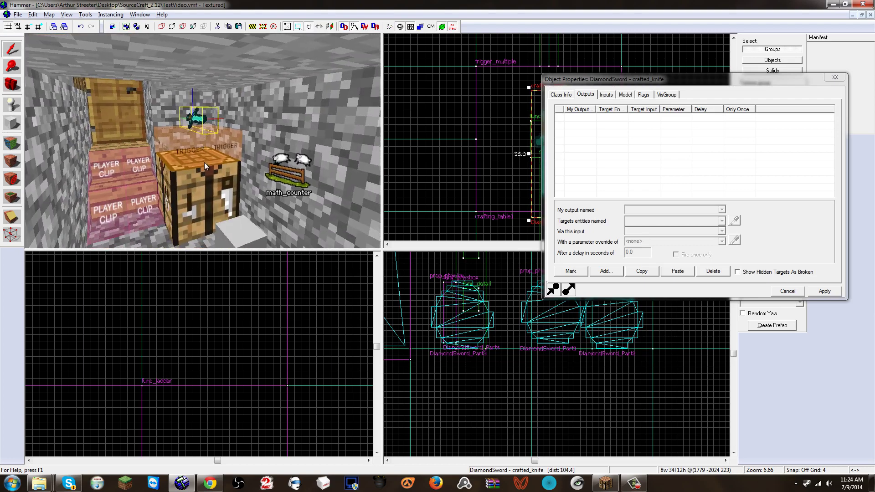
key("z")
key("w")
key("a")
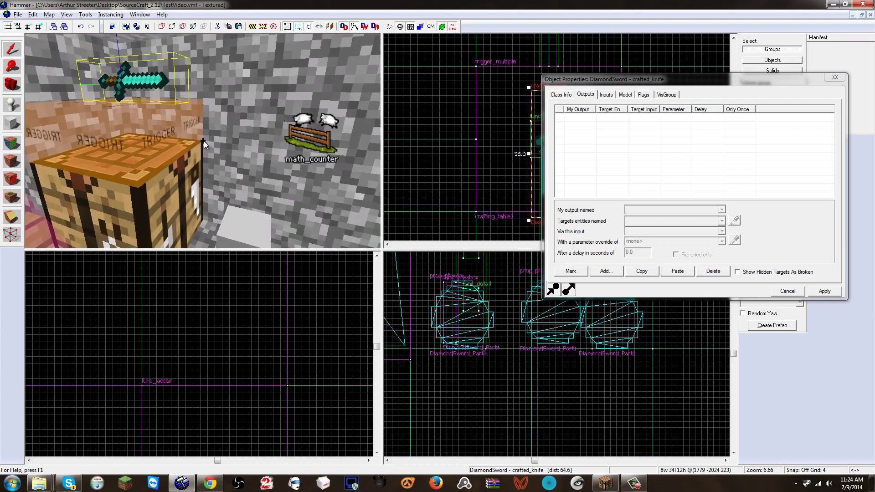
key("s")
key("z")
Review the outputs of the crafting_table1 trigger and the maximum legal value and outputs of DiamondSword_Counter
left_click(169, 115)
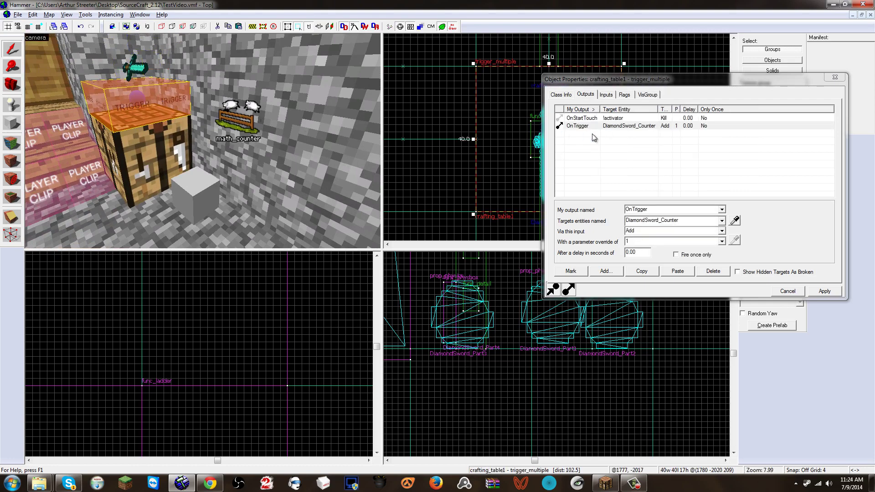
left_click(226, 125)
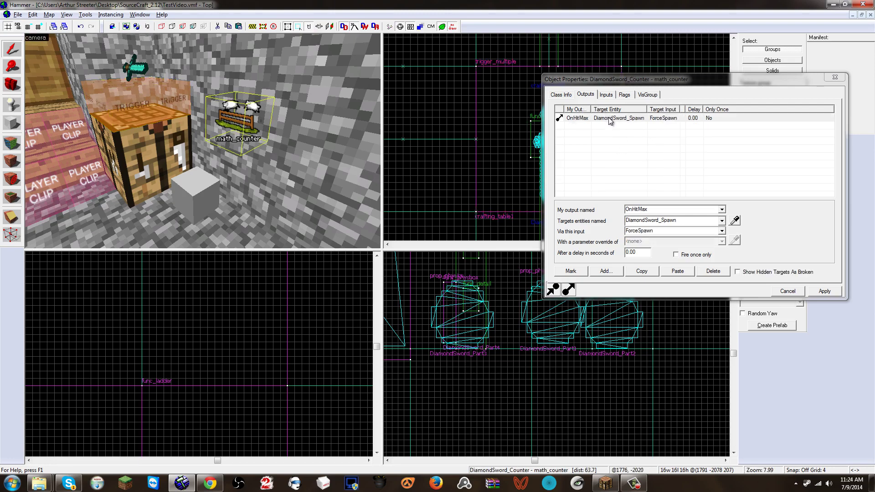
left_click(561, 94)
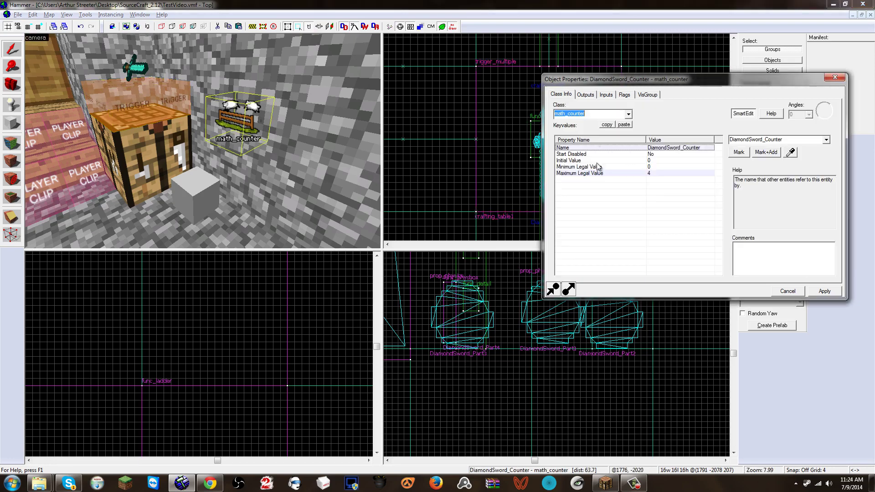
left_click(614, 174)
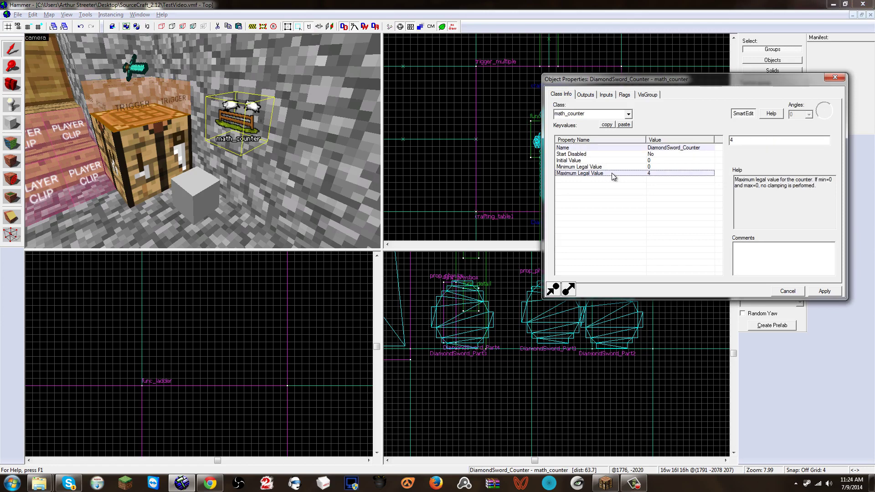
left_click(585, 94)
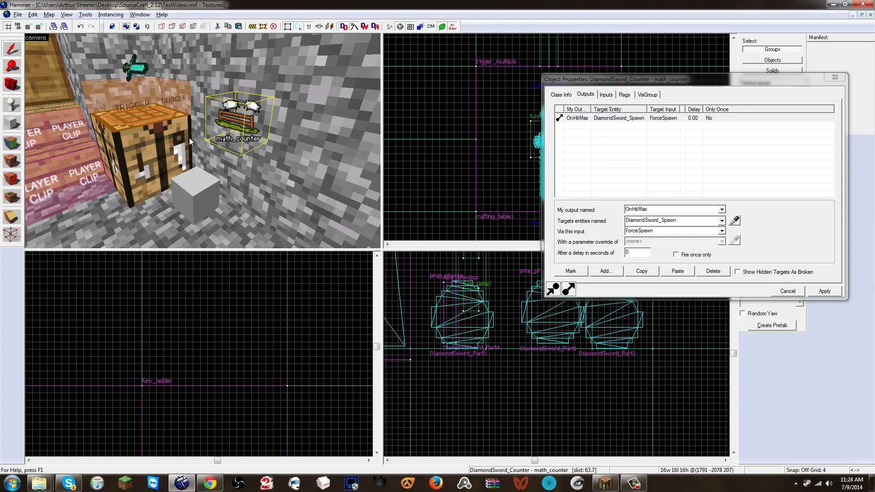
Clear the selection, close the object properties, and compile and run the map with normal BSP, fast VIS and fast RAD
key("z")
key("s")
key("w")
key("s")
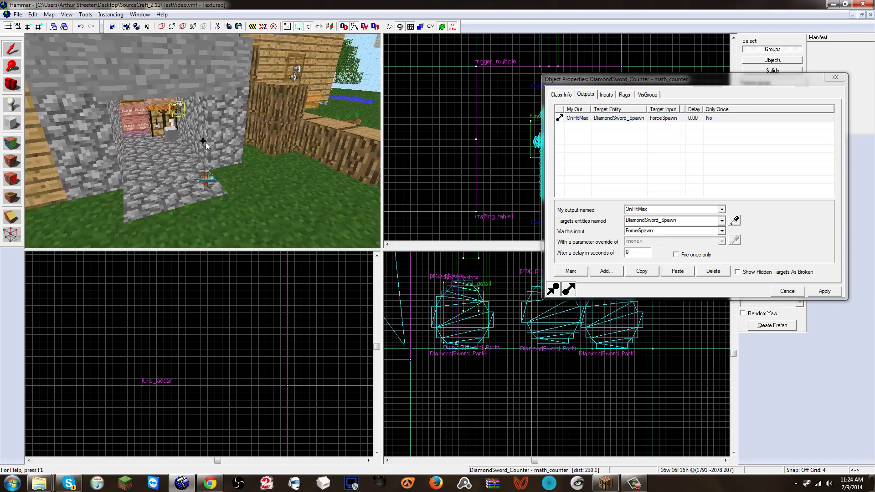
key("w")
key("w")
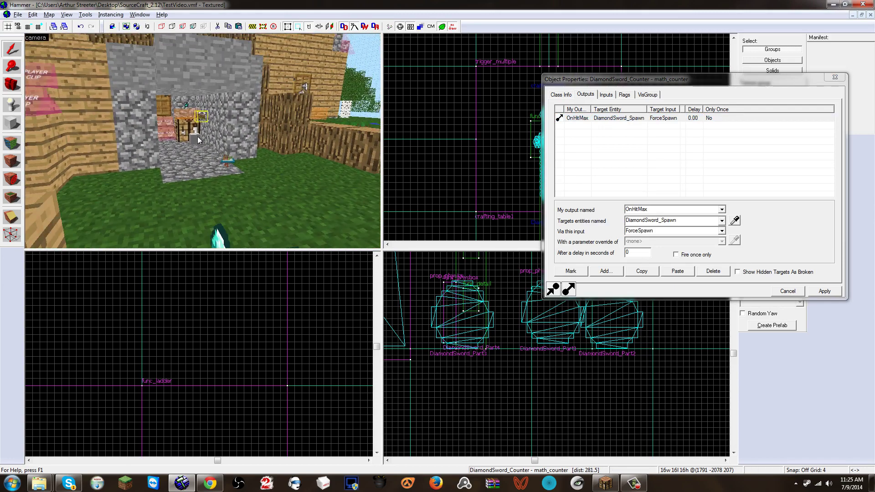
left_click(204, 116, "ctrl")
key("Escape")
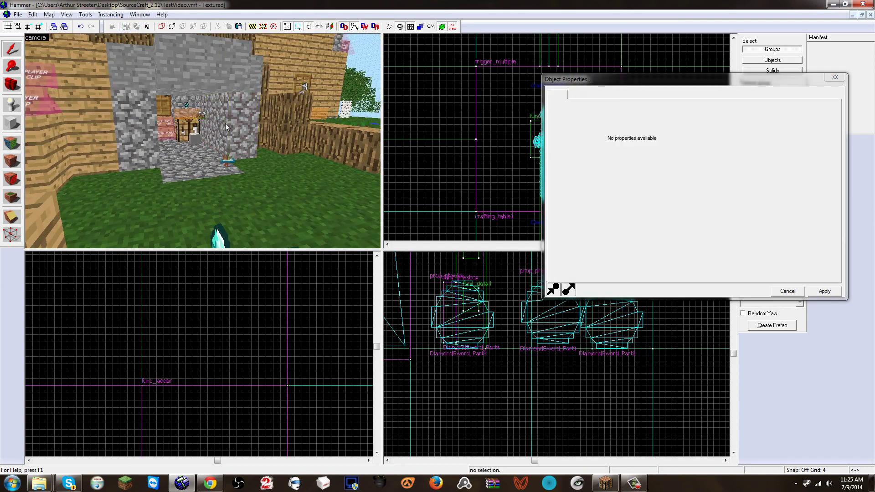
left_click(835, 77)
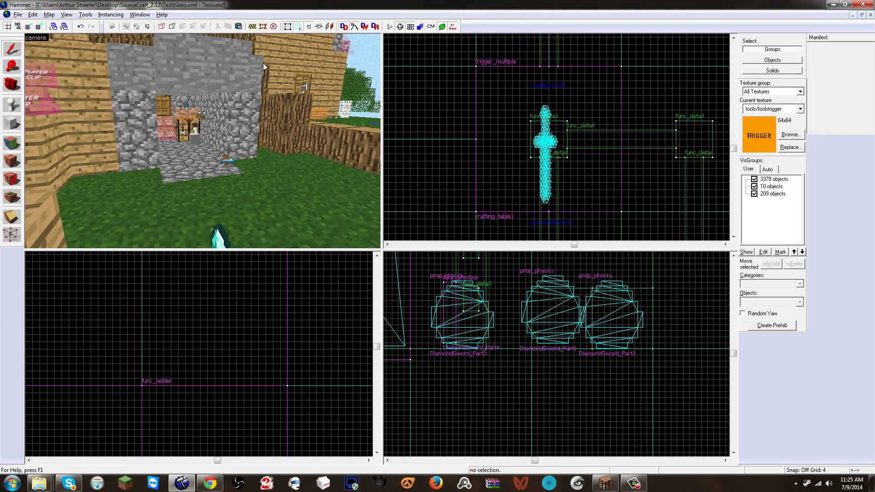
left_click(390, 26)
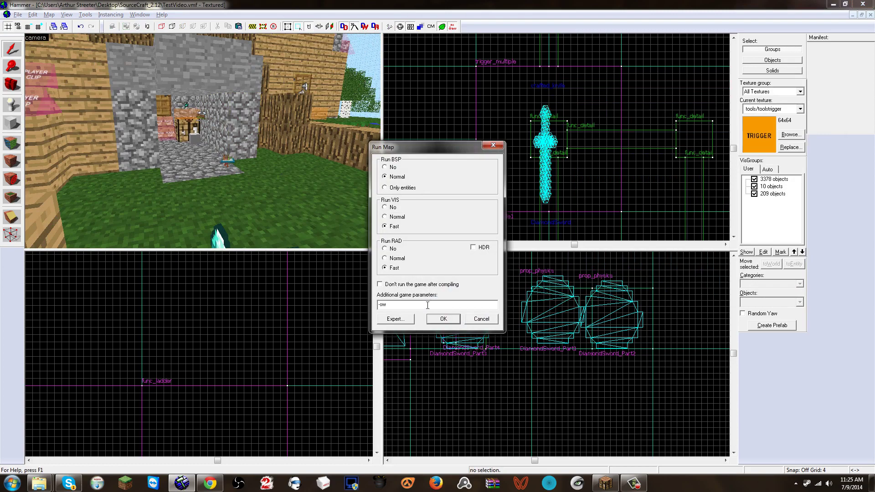
left_click(441, 319)
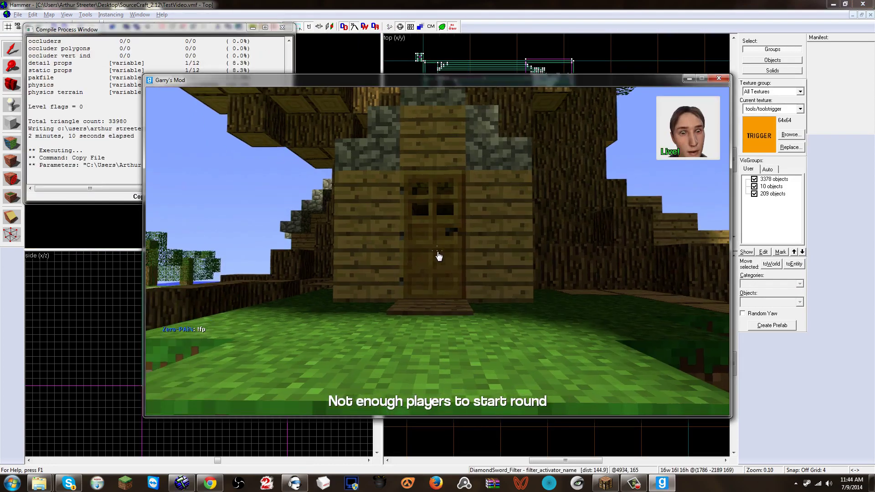
In the Garry's Mod test run, walk around the house to the sword parts lying outside the stone entrance
key("w")
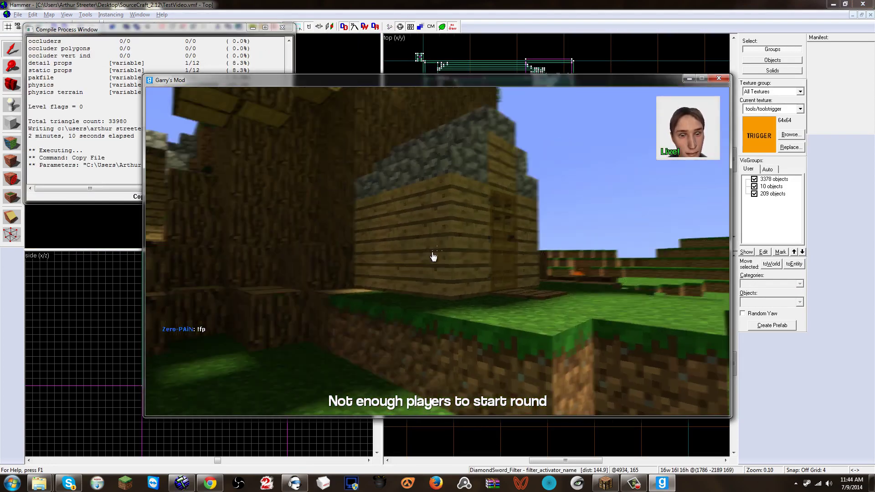
key("w")
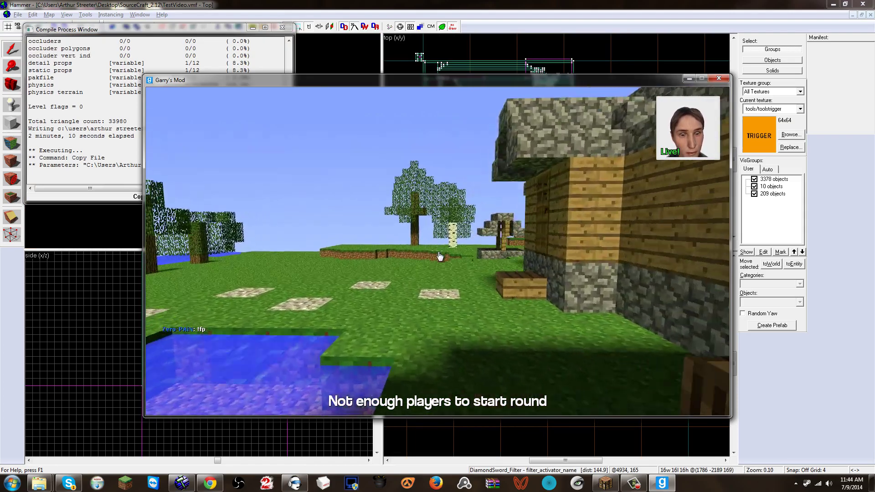
key("w")
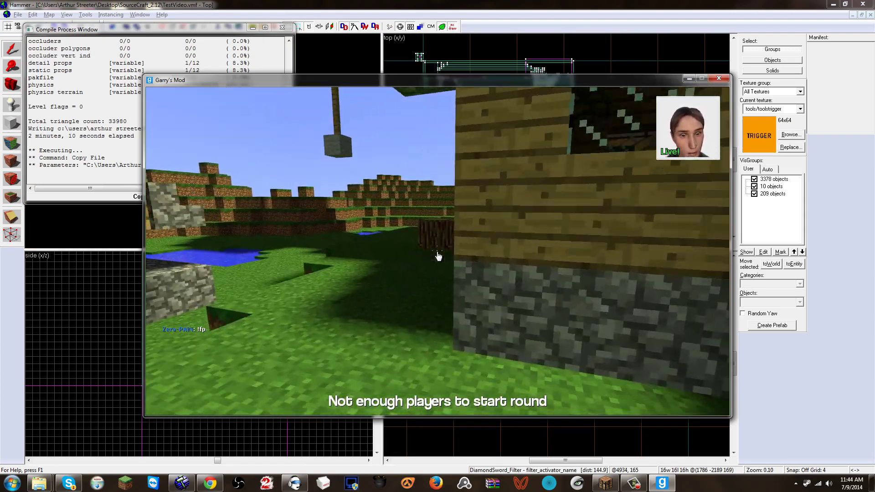
key("w")
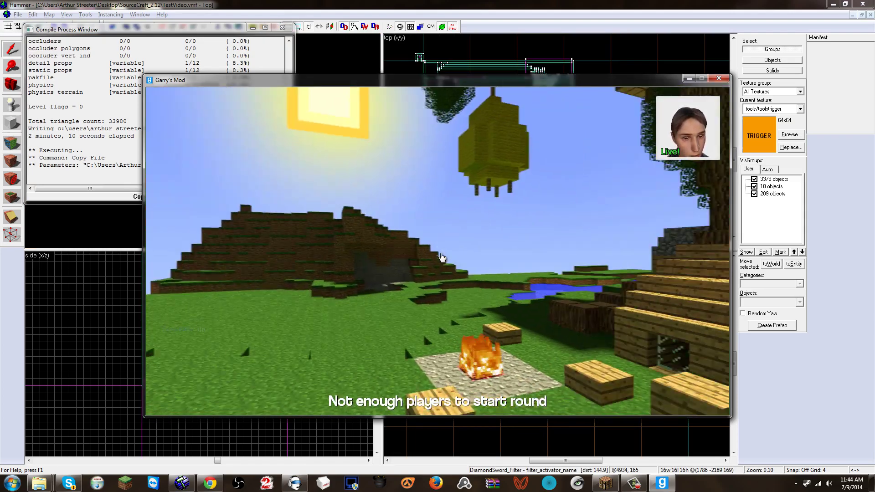
key("w")
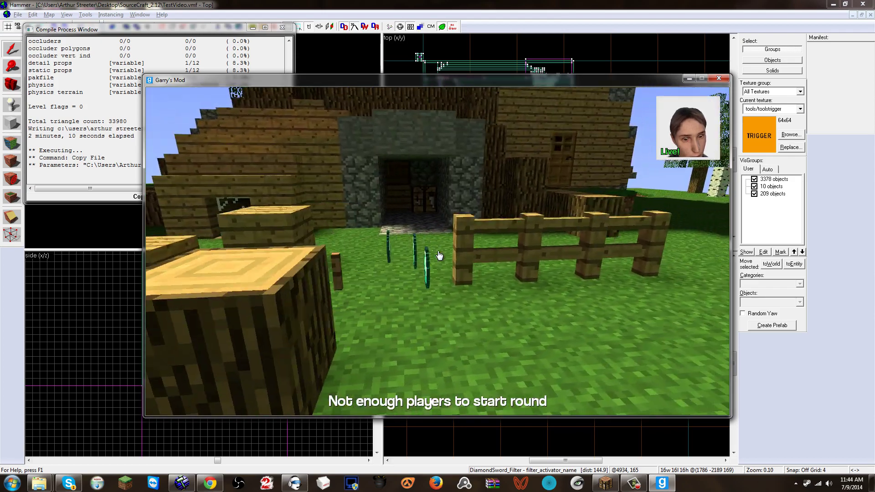
key("space")
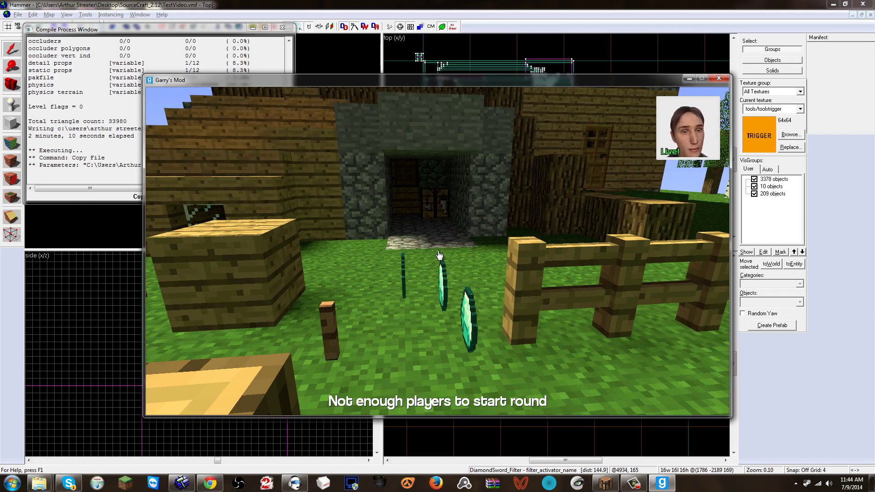
key("d")
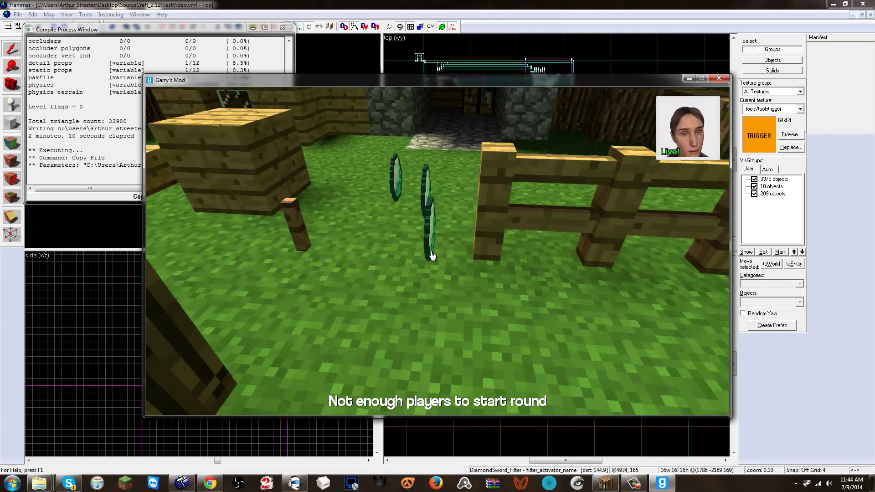
Pick up the stick part and carry it into the stone passage to the crafting table to test the sword crafting
key("w")
key("w")
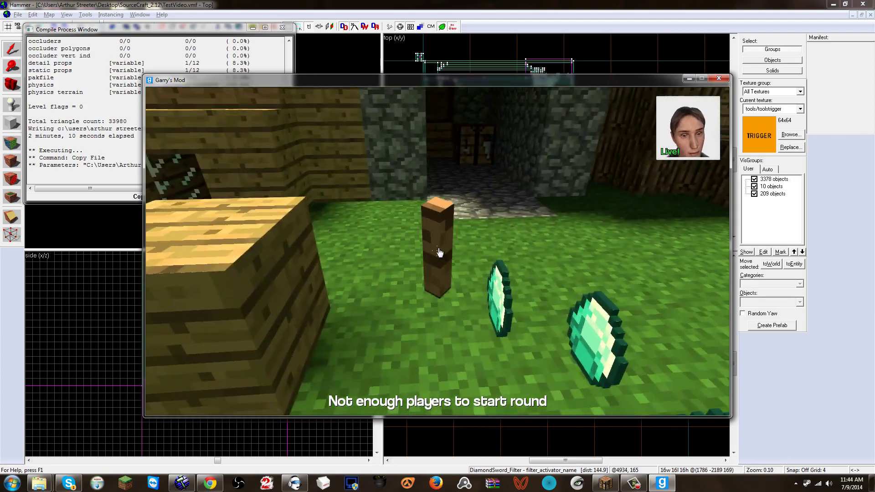
key("w")
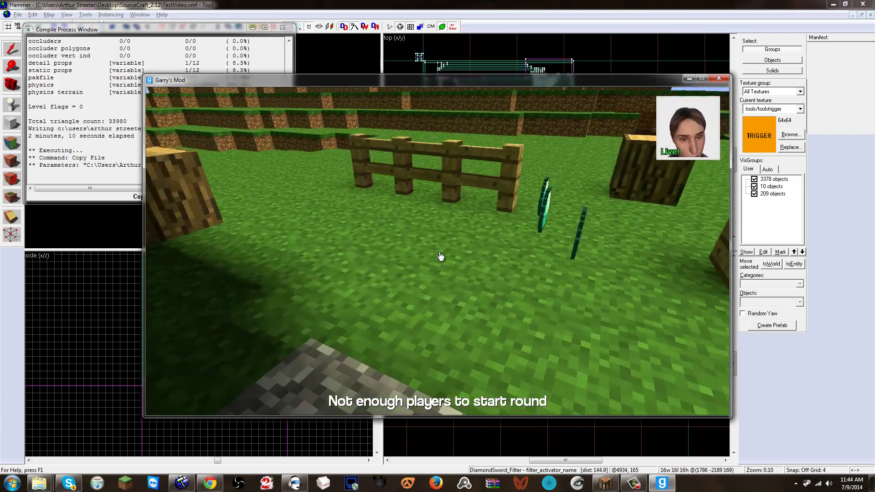
key("e")
key("w")
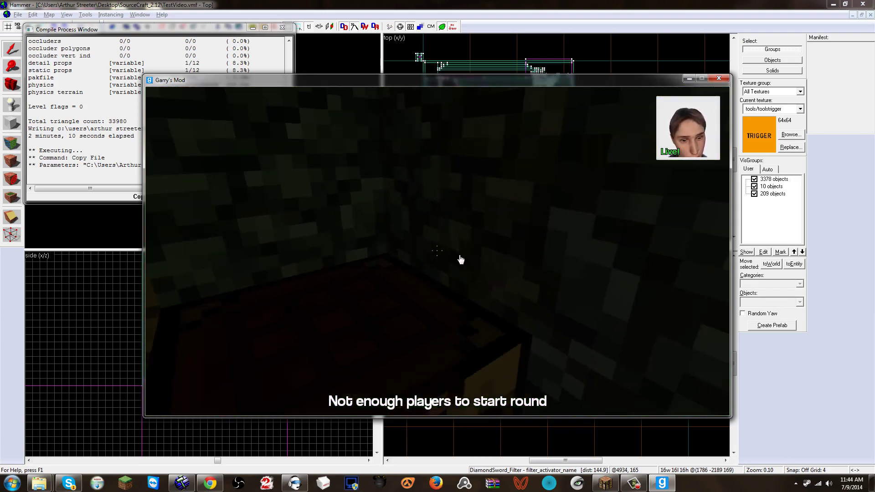
key("w")
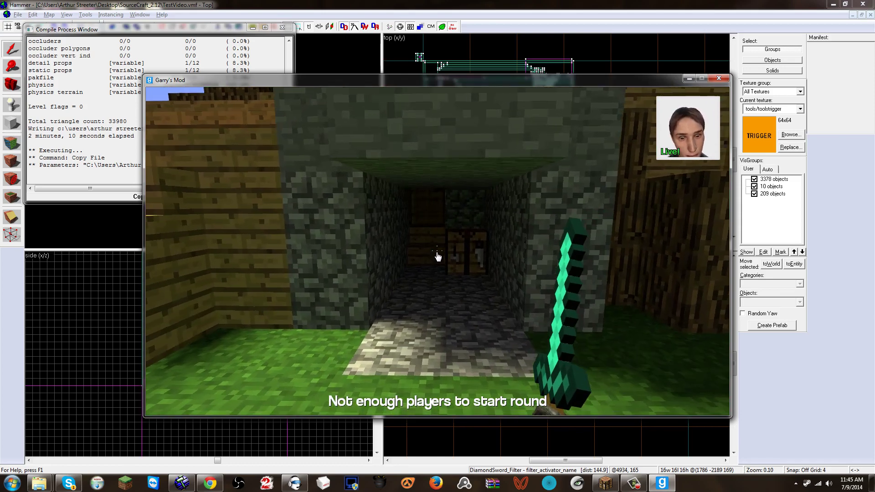
Switch to Hammer and look over the crafting_table1 trigger above the crafting table from inside and outside the stone passage
key("alt+Tab")
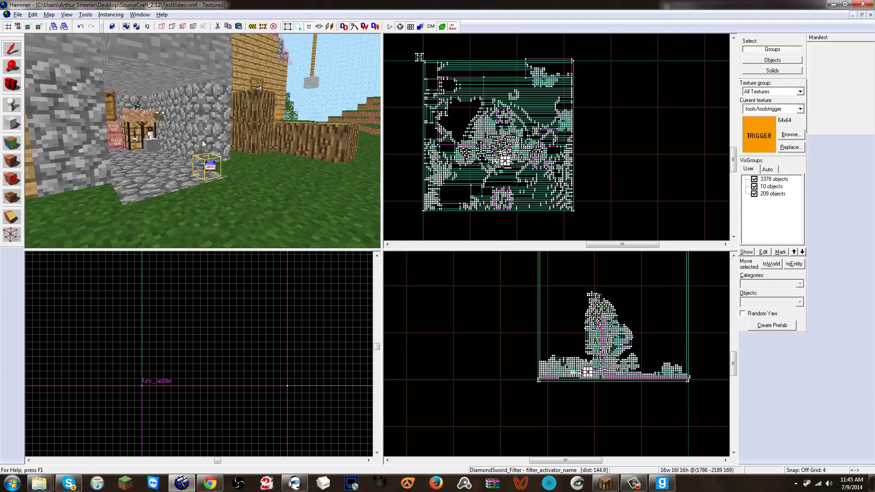
key("w")
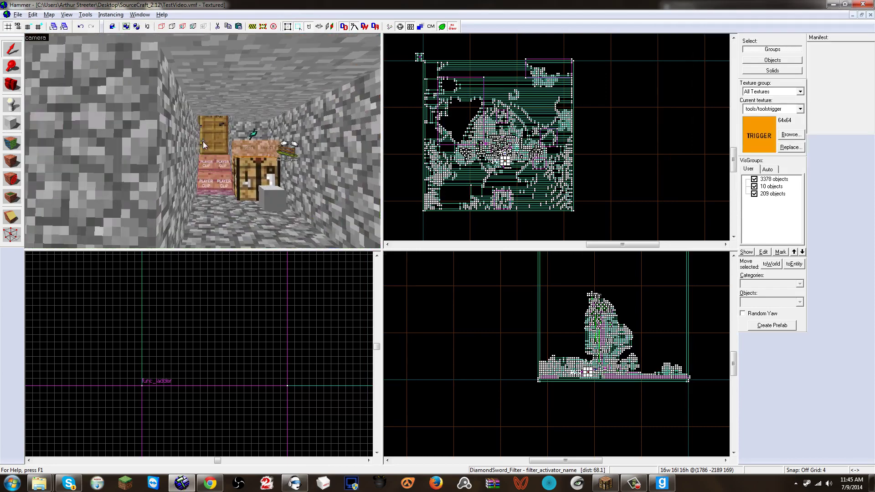
left_click(210, 129)
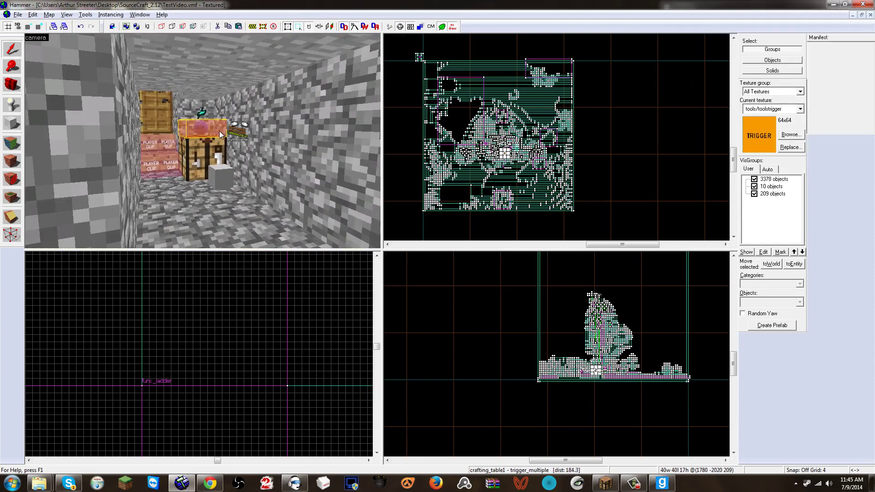
key("Right")
left_click(215, 136)
left_click(198, 132)
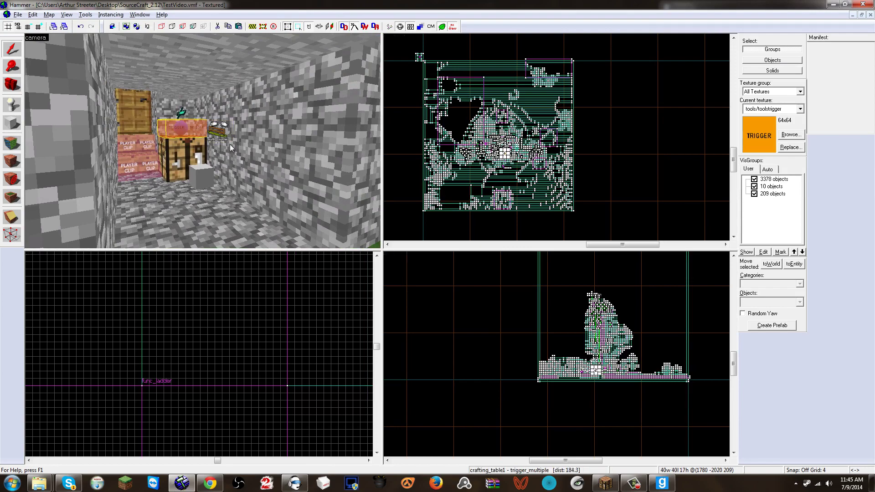
key("z")
key("s")
key("z")
key("z")
key("s")
key("d")
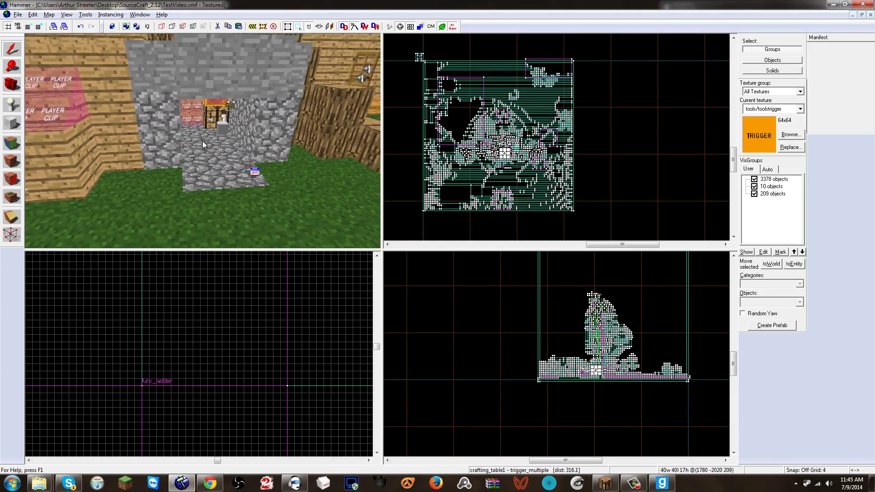
key("w")
key("a")
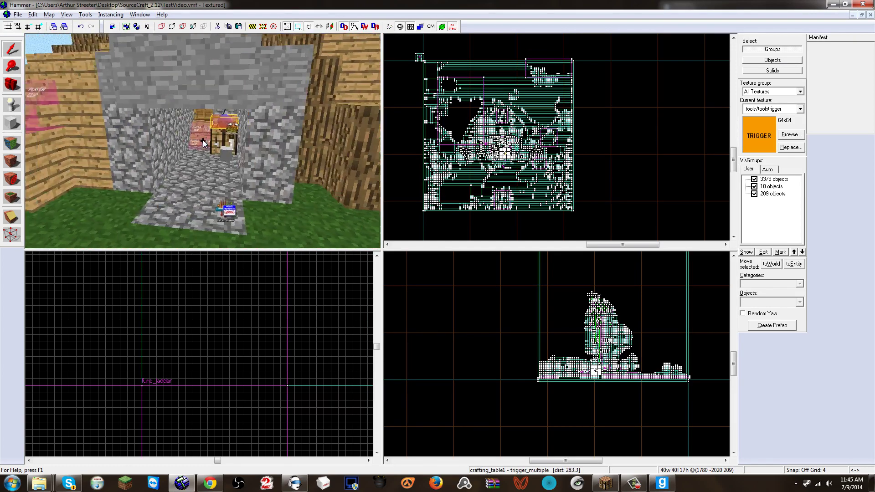
Select the door beside the crafting table and review its func_door keyvalues in the object properties
key("w")
key("z")
left_click(204, 124)
key("z")
key("w")
key("s")
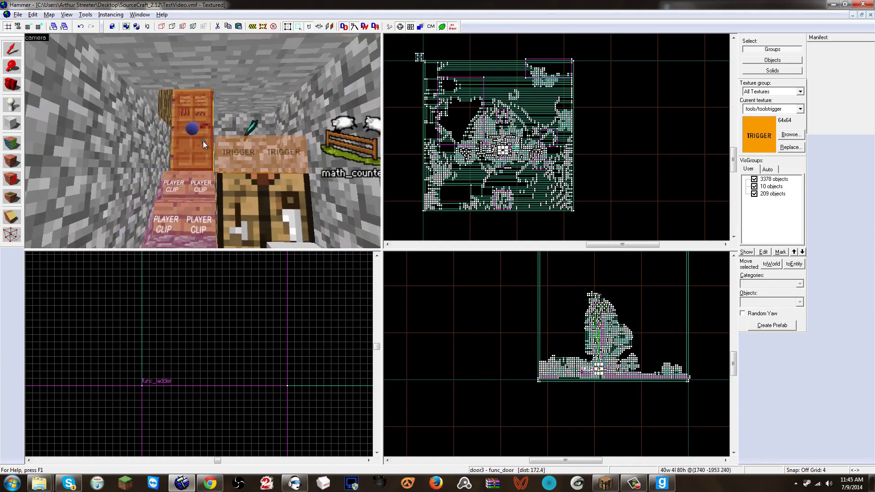
key("z")
key("alt+Return")
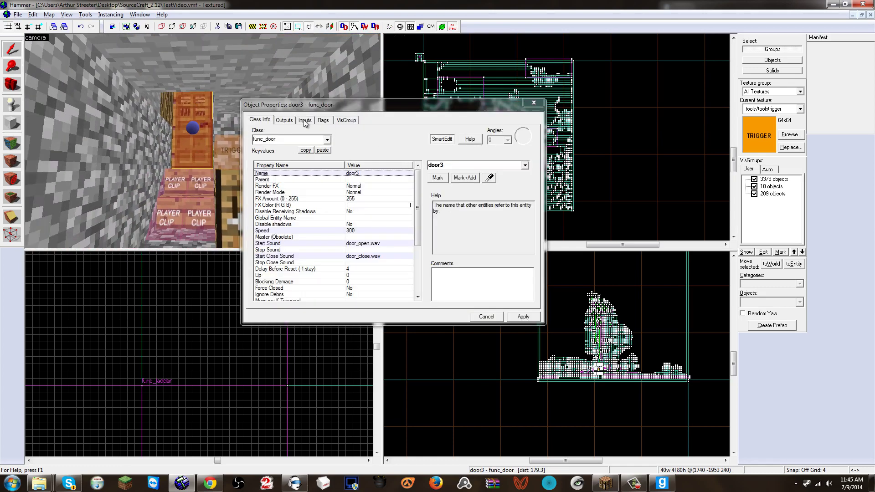
left_click(364, 224)
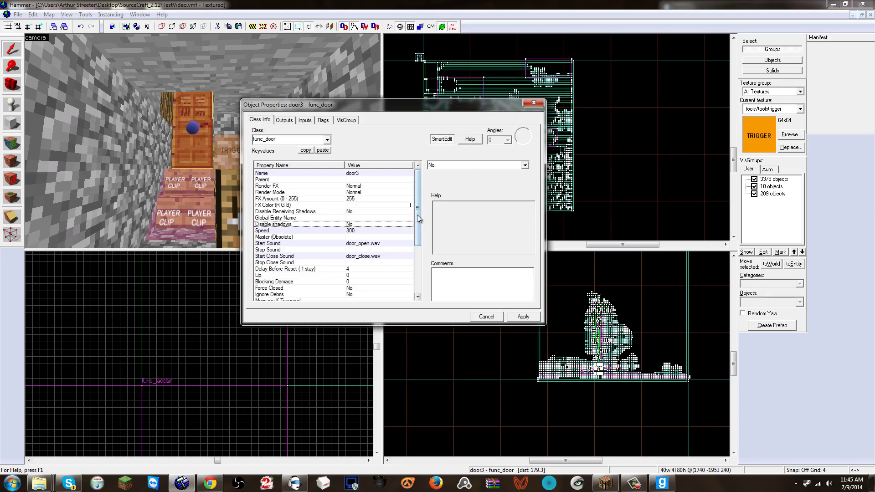
scroll(418, 218, "down", 3)
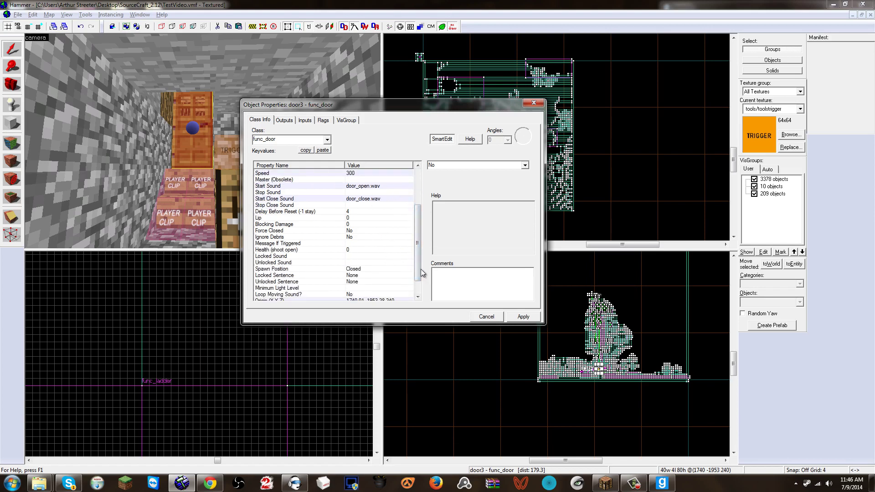
scroll(420, 269, "down", 1)
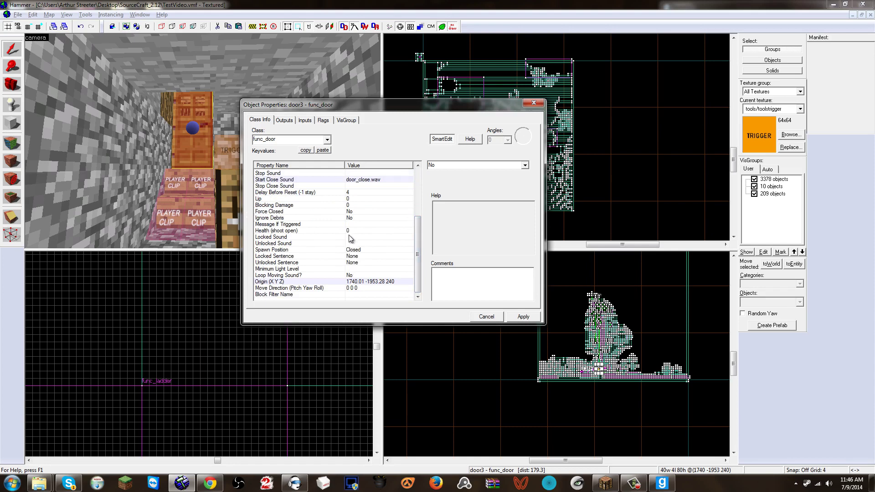
scroll(418, 253, "up", 4)
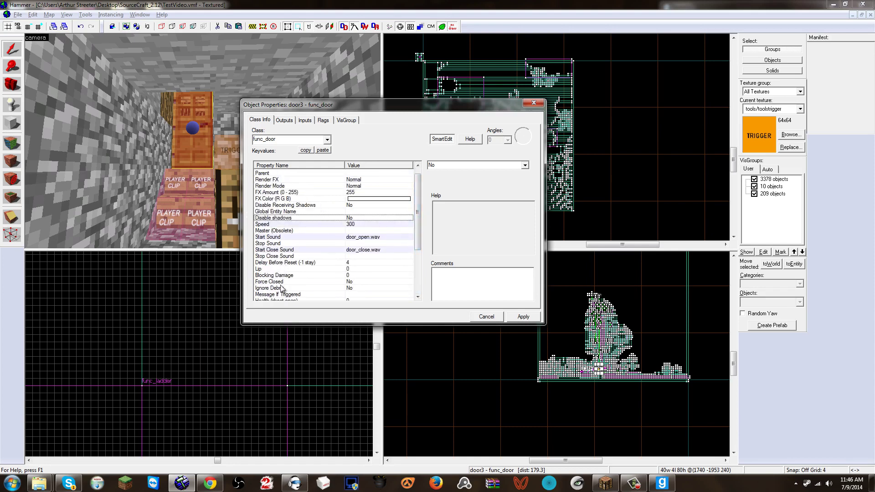
Enable the Starts locked flag on door3 and close its properties
left_click(324, 121)
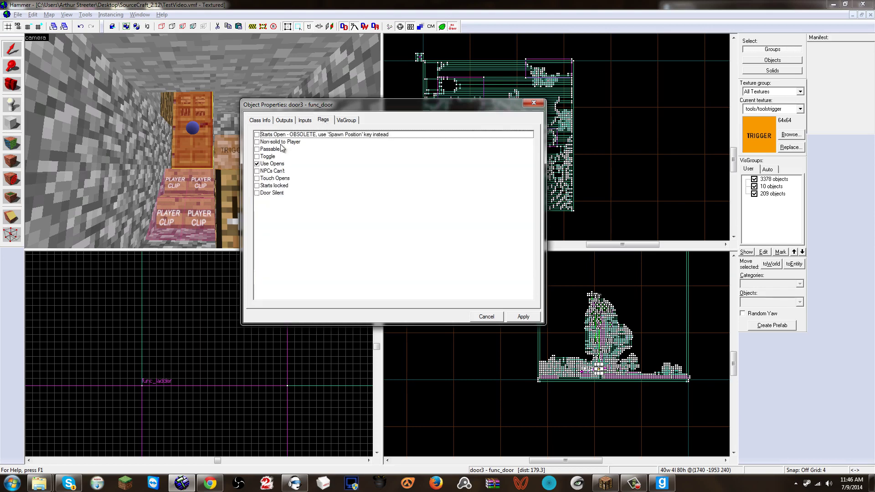
left_click(257, 186)
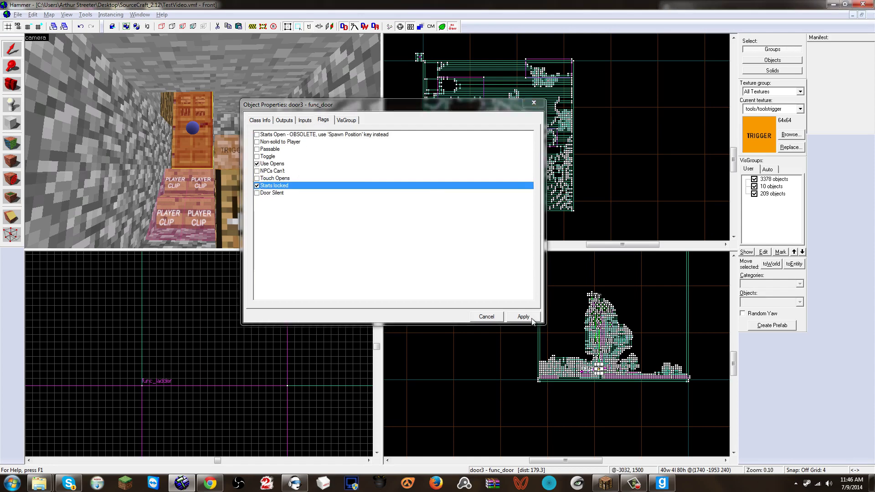
left_click(534, 103)
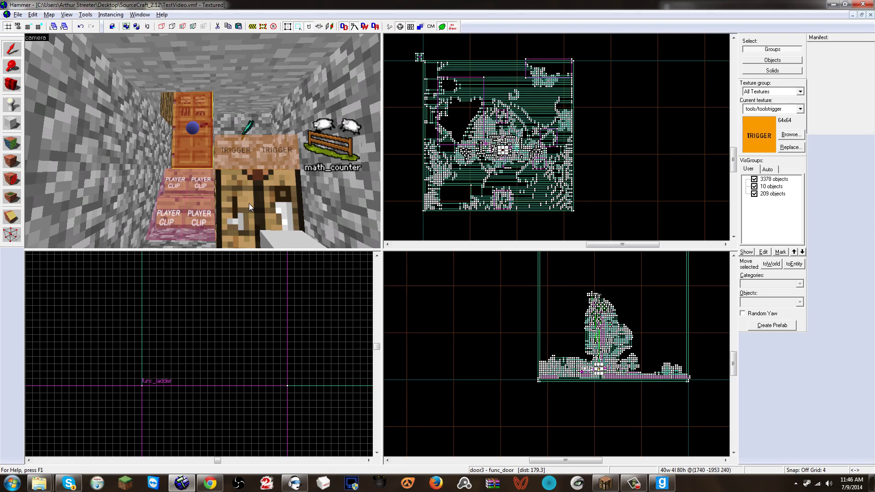
Review the keyvalues of the crafting_table1 trigger and the keyvalues and outputs of DiamondSword_Counter
double_click(237, 143)
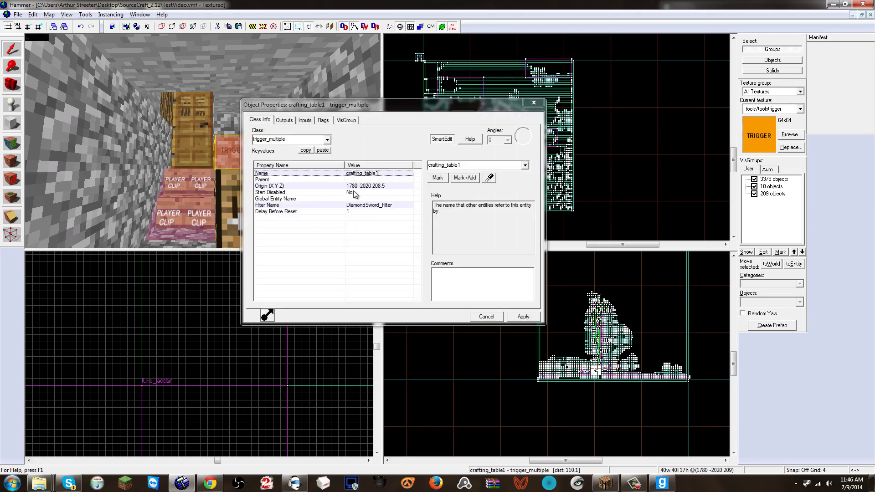
left_click(354, 192)
left_click(486, 317)
key("z")
key("s")
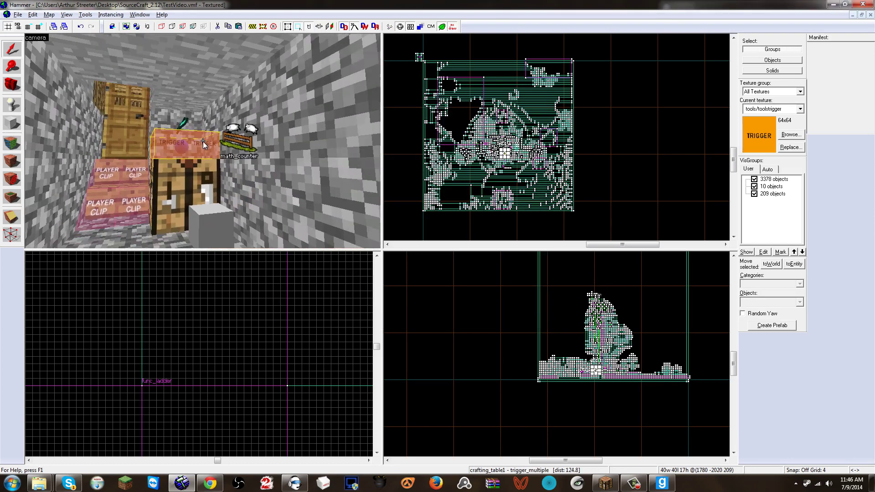
double_click(233, 144)
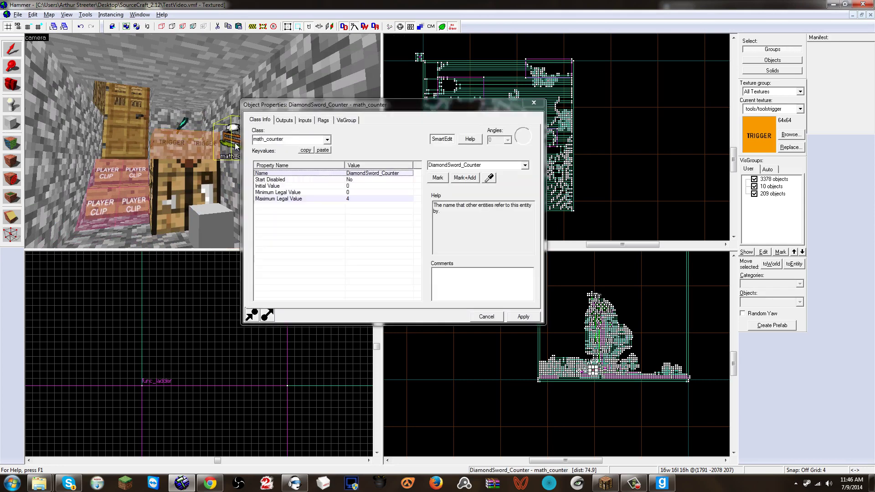
left_click(291, 120)
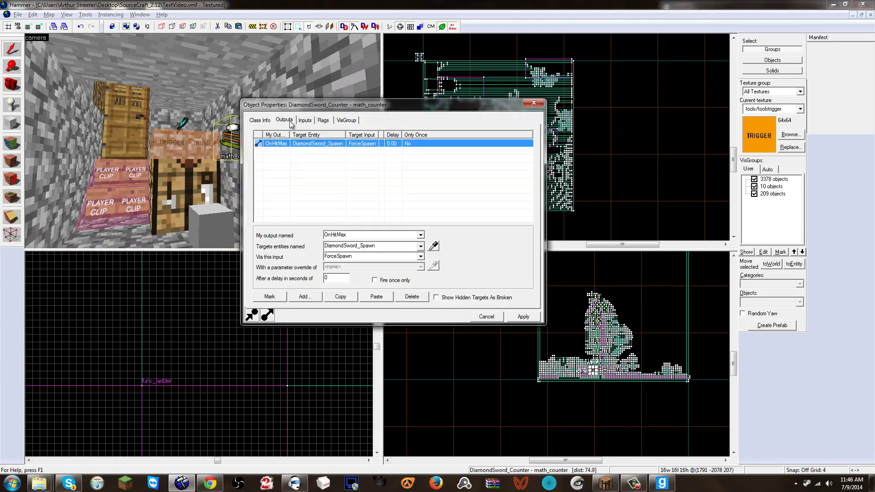
left_click(266, 120)
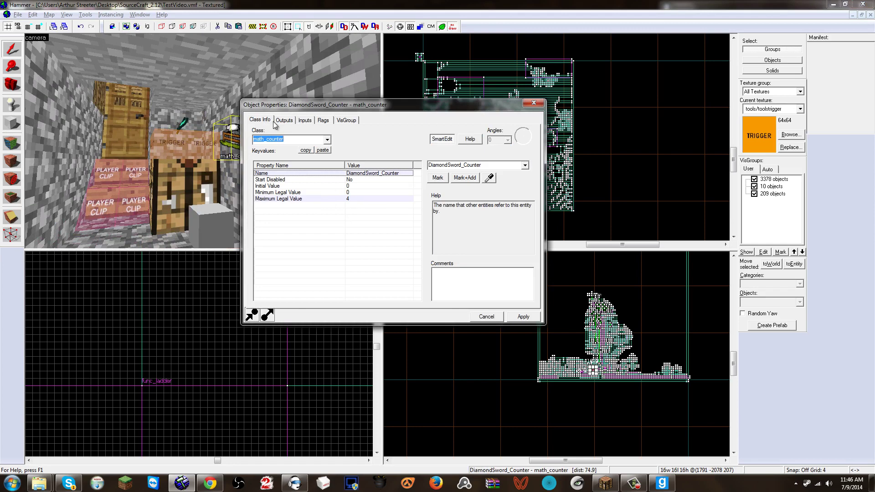
left_click(278, 121)
left_click(301, 144)
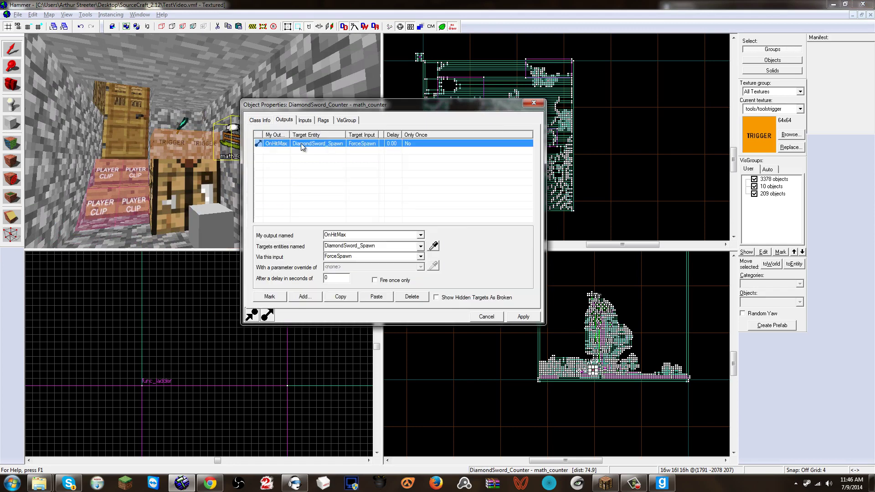
Add an OnHitMax output to DiamondSword_Counter that targets door3 with the Unlock input, and apply it
left_click(314, 299)
left_click(433, 247)
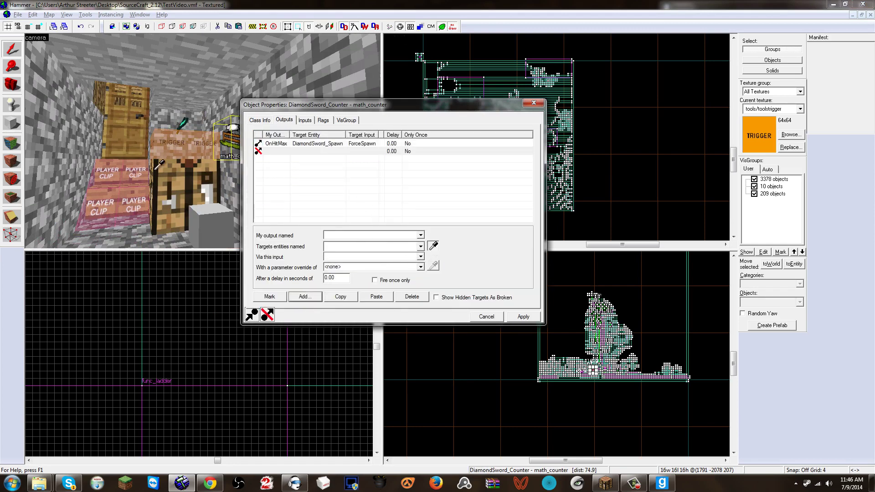
left_click(120, 123)
left_click(421, 236)
left_click(337, 243)
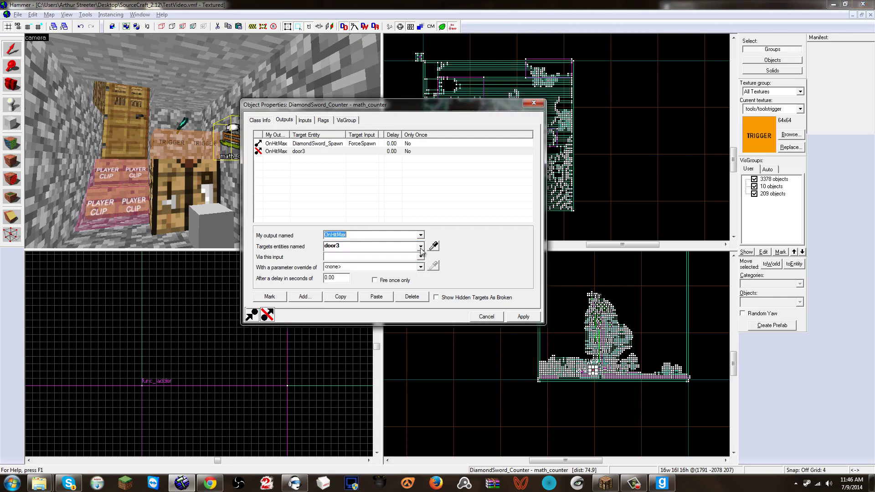
left_click(421, 256)
scroll(422, 287, "down", 2)
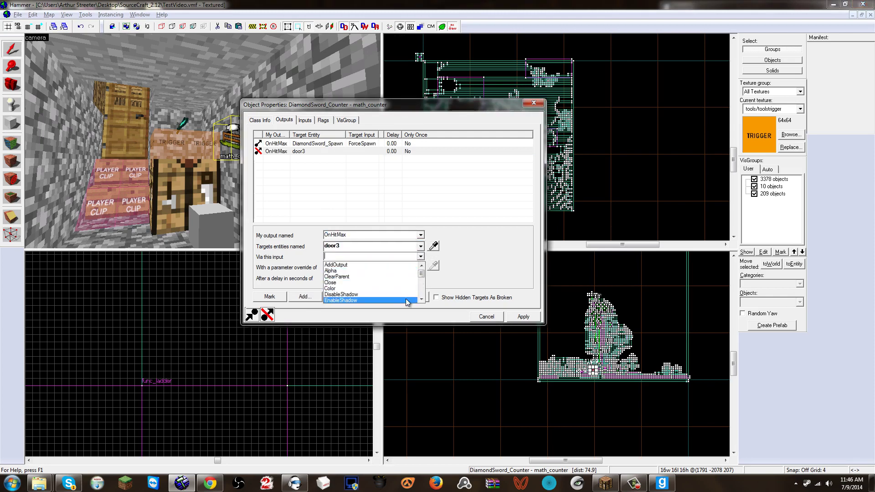
scroll(423, 293, "down", 3)
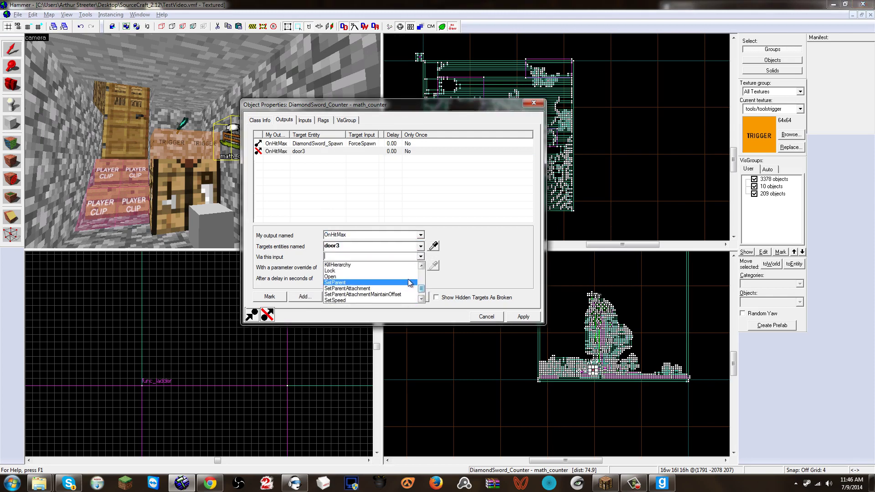
scroll(421, 294, "down", 2)
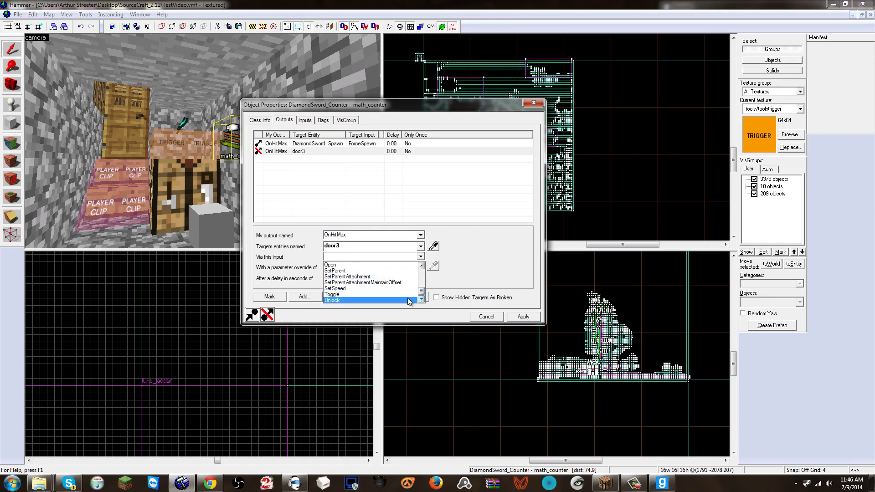
left_click(346, 300)
left_click(512, 317)
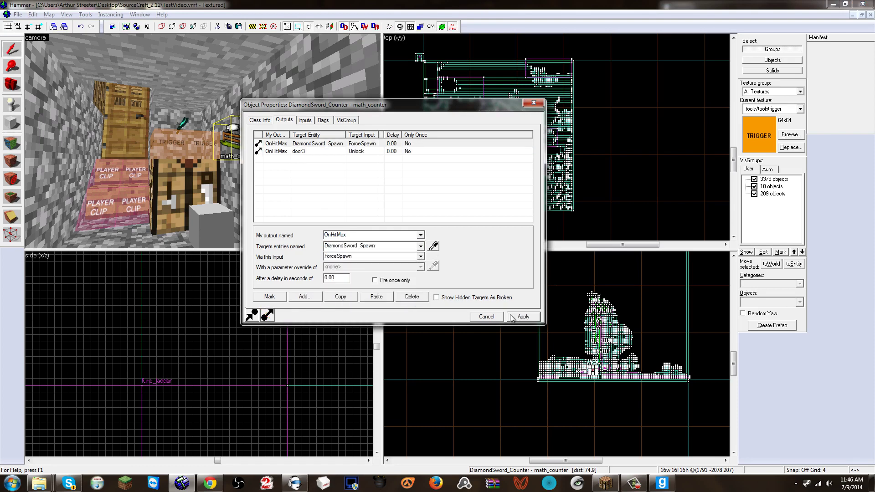
Delete the OnHitMax output targeting door3 from DiamondSword_Counter
left_click(307, 152)
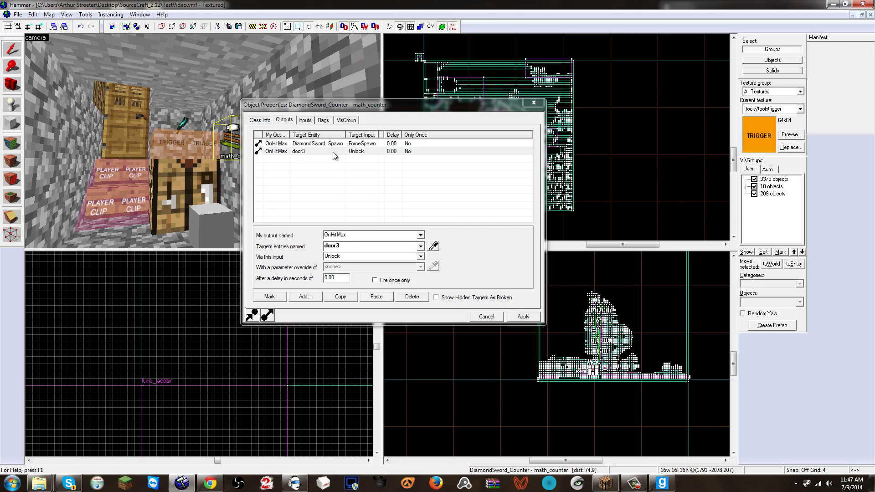
left_click(346, 150)
left_click(421, 297)
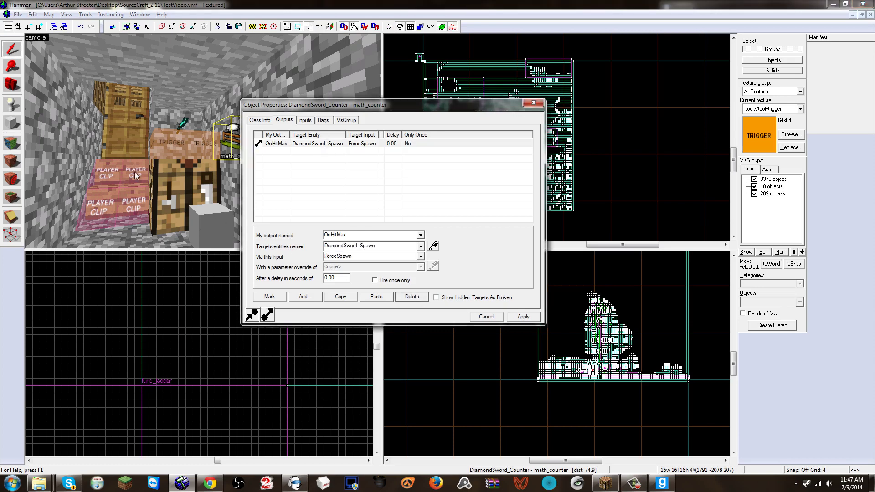
Turn off the Starts locked flag on door3 and close its properties
left_click(111, 132)
left_click(323, 120)
left_click(257, 185)
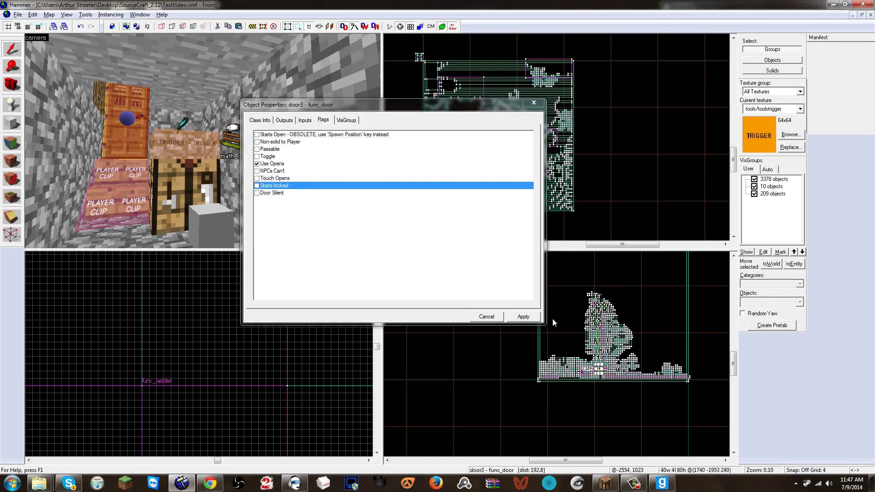
left_click(530, 105)
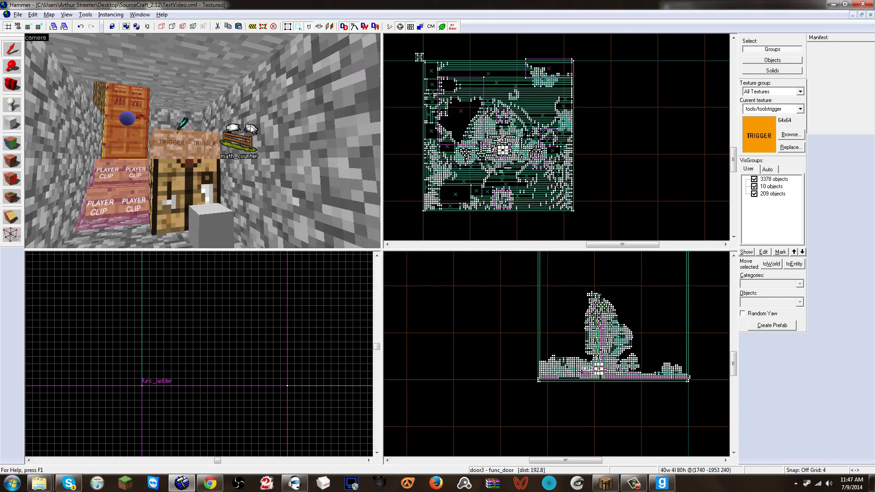
Select DiamondSword_Counter, DiamondSword_Filter and the crafting_table1 trigger together
left_click(239, 138)
key("z")
key("s")
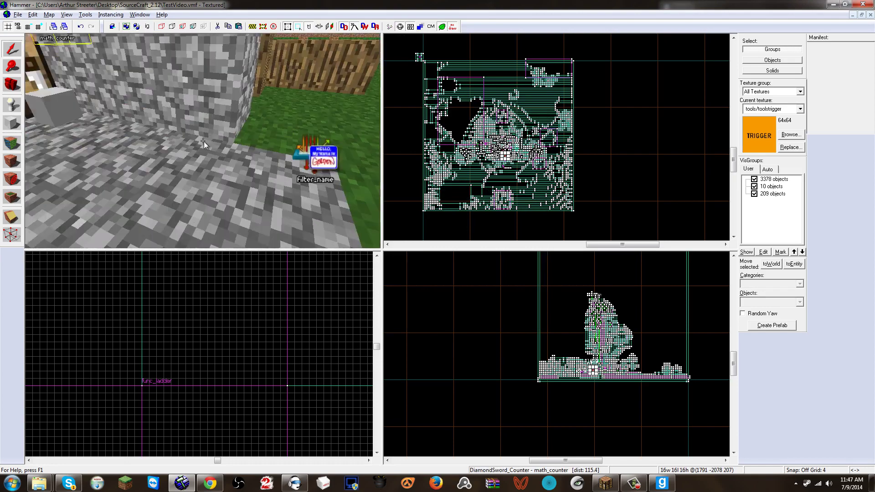
key("z")
left_click(268, 130)
key("z")
key("s")
key("z")
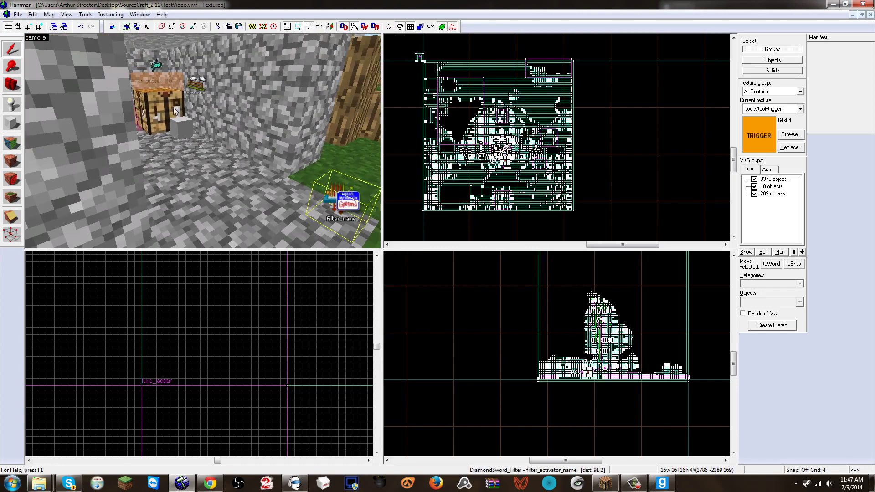
left_click(162, 86, "ctrl")
Examine the selected crafting entities in the passage along with the diamond and stick parts lying outside it
key("Down")
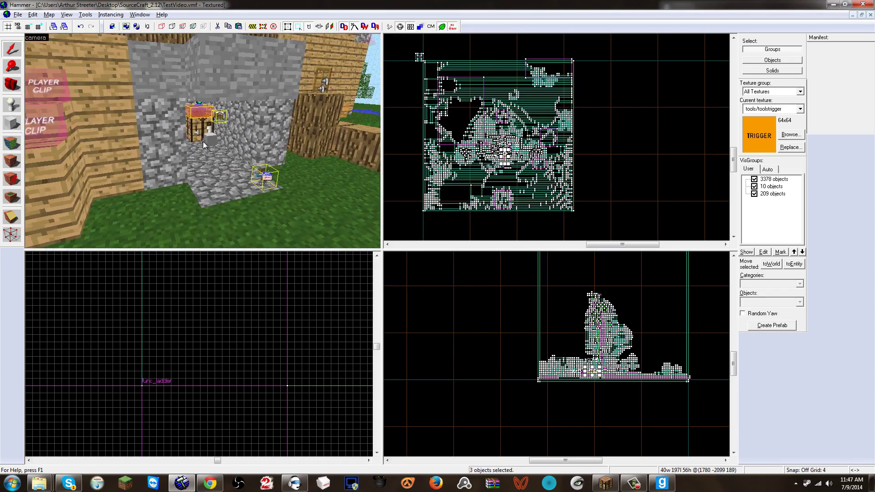
key("Up")
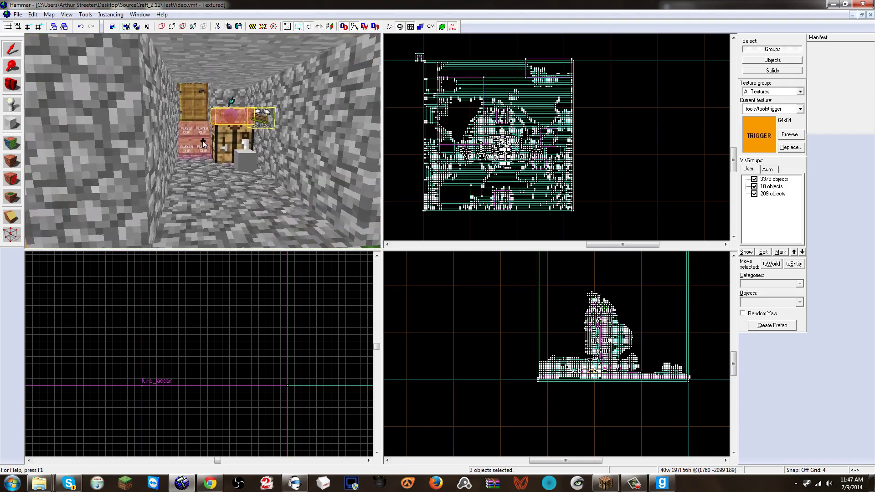
key("Down")
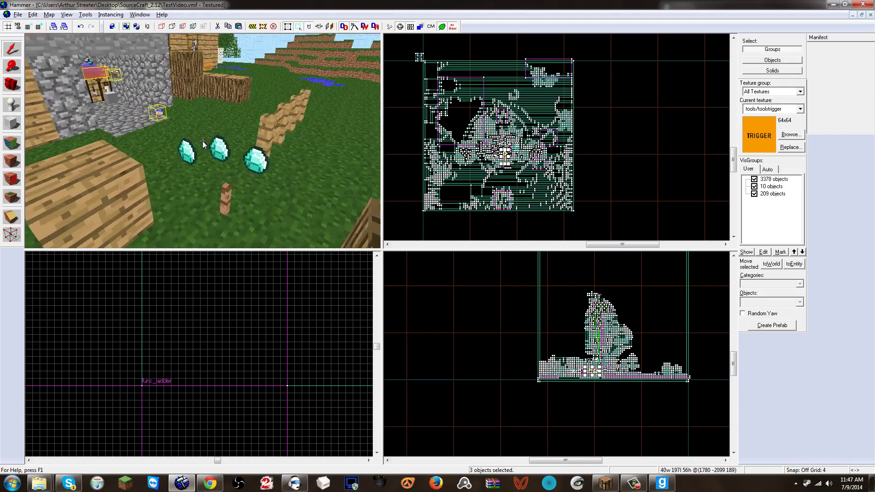
key("Up")
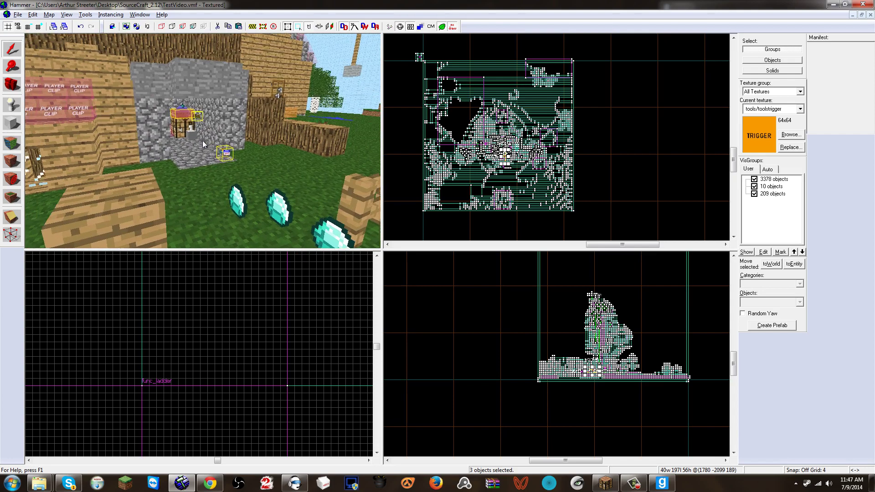
key("Up")
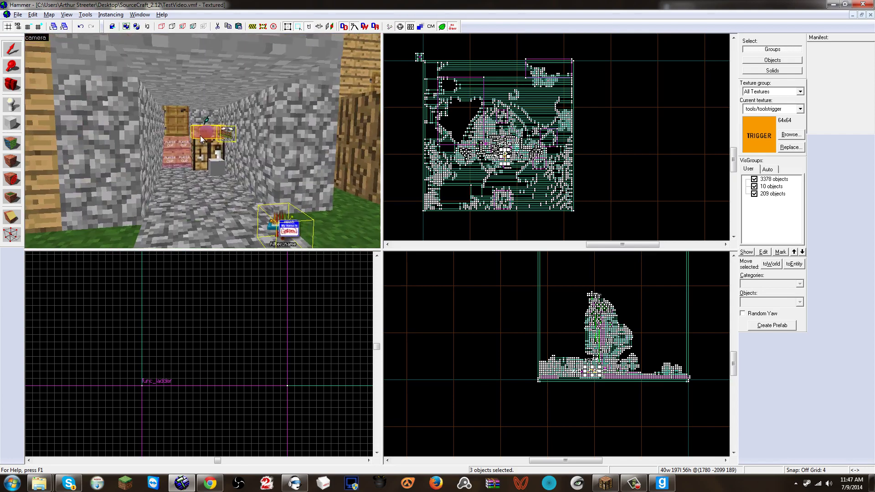